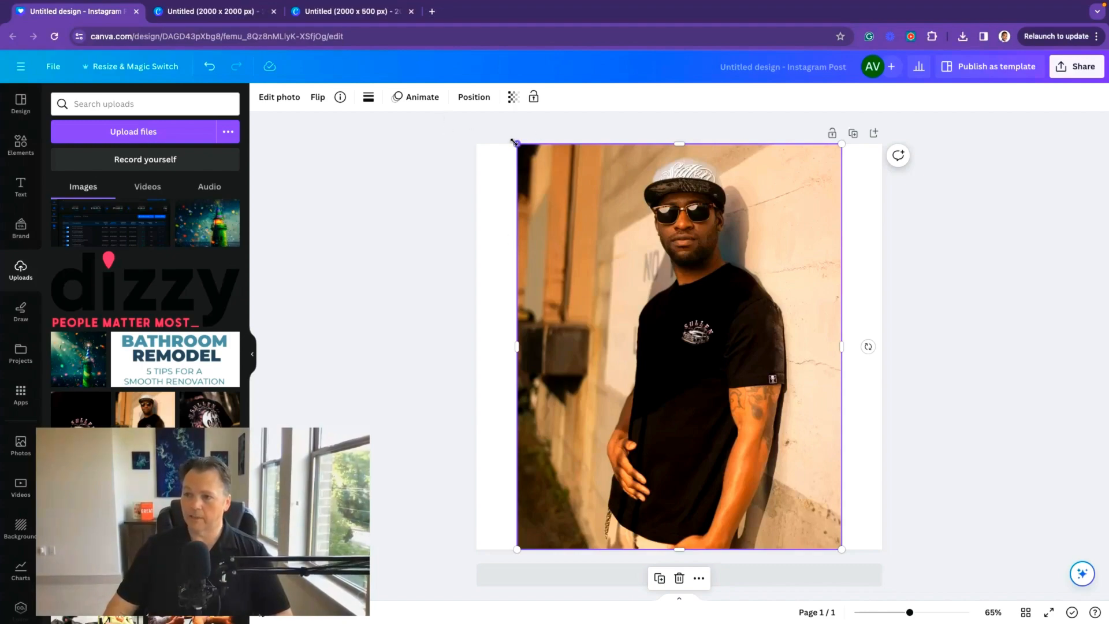
Step: Enlarge and reposition the photo so it fills the whole page
drag(514, 142, 439, 75)
drag(634, 283, 655, 393)
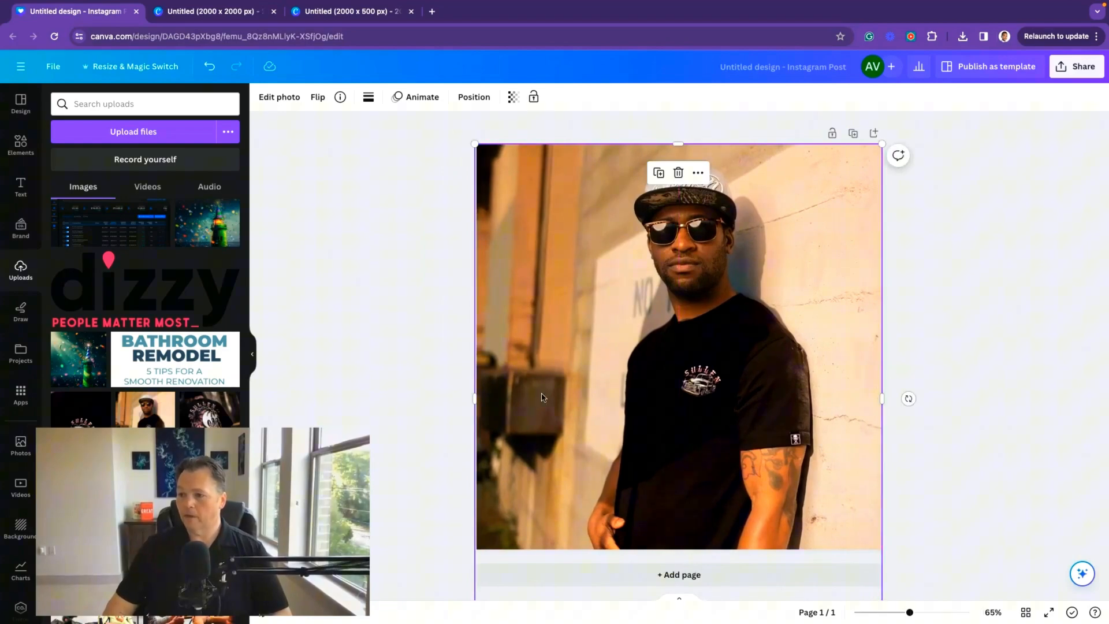
click(475, 398)
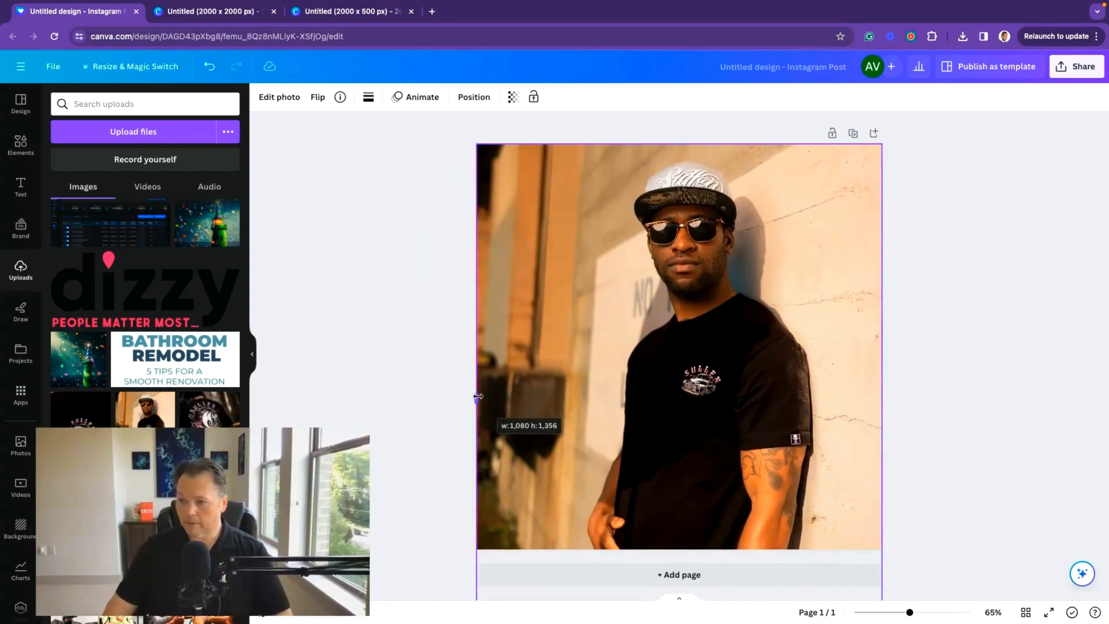
click(965, 348)
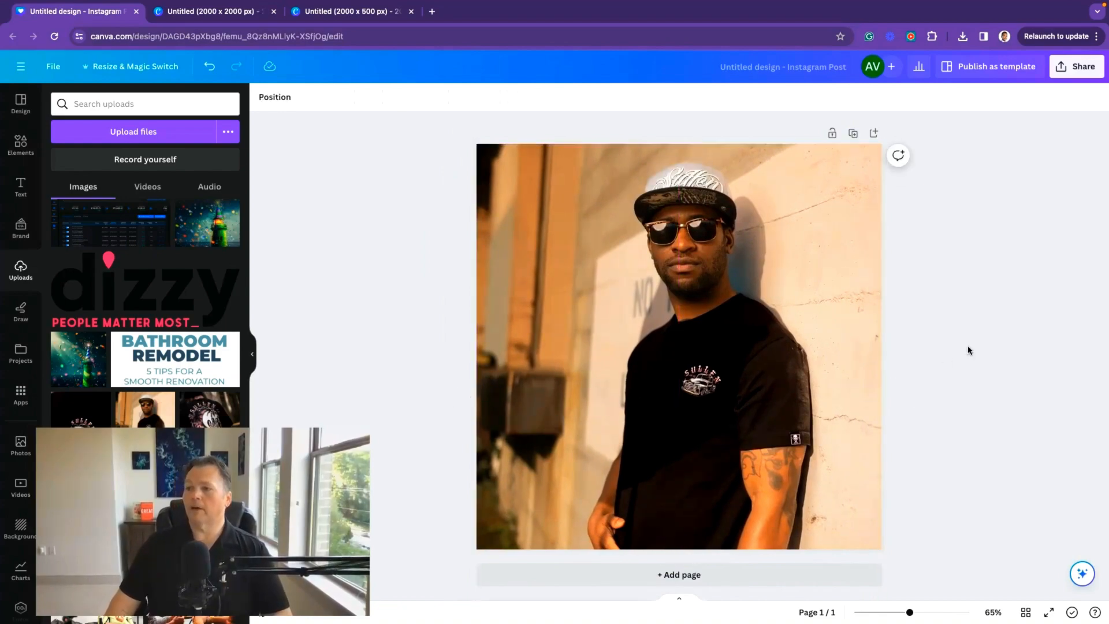
Step: Duplicate the photo and nudge the copy into place on the page
click(610, 336)
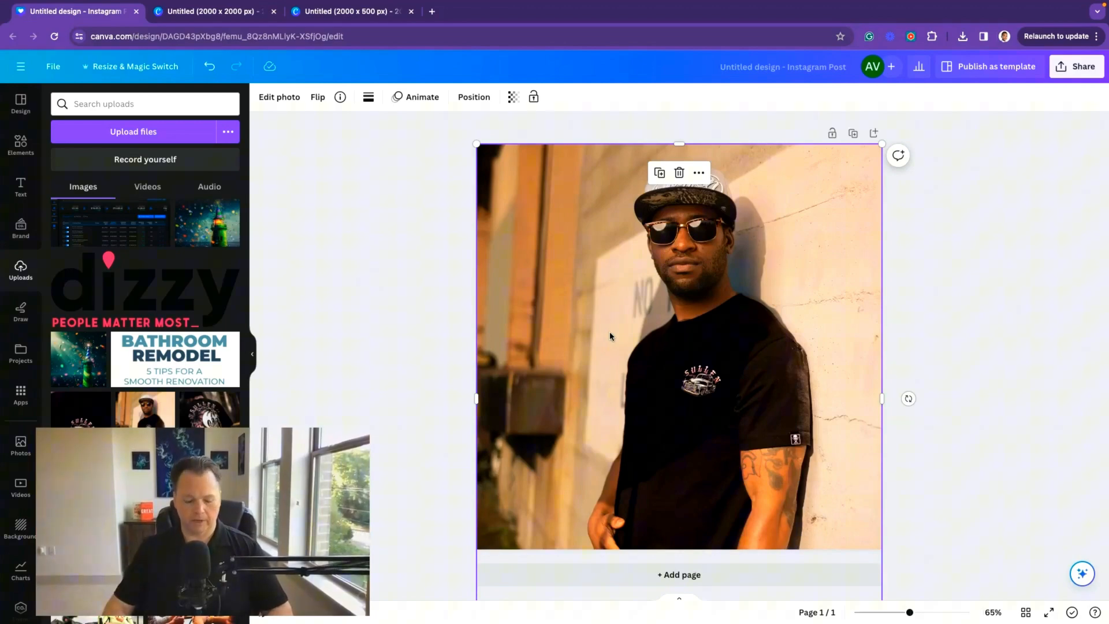
key(super+d)
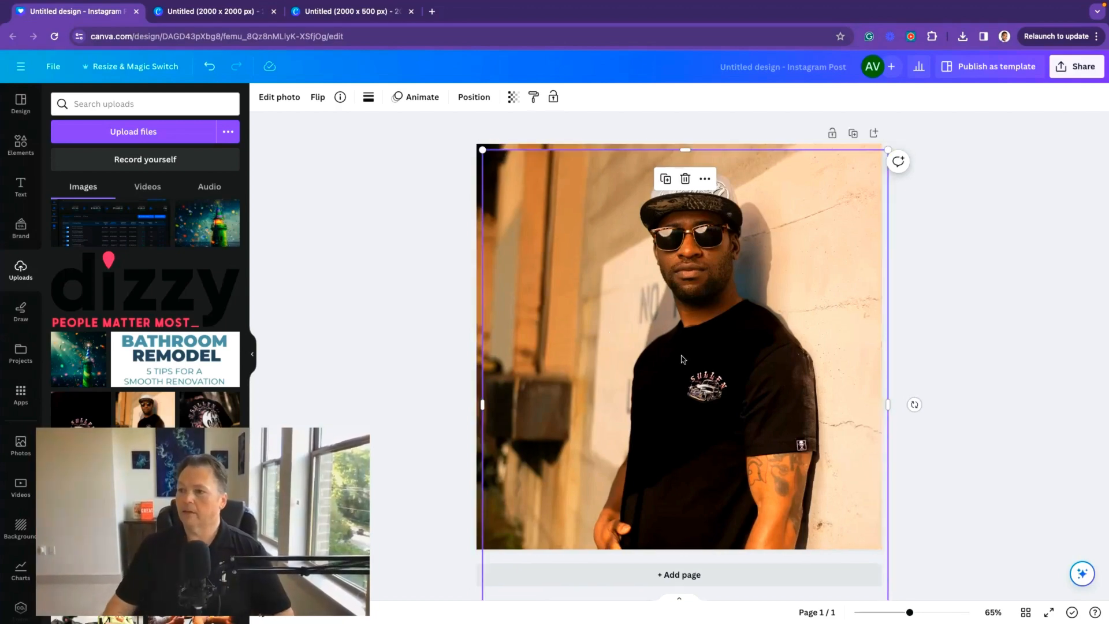
drag(682, 359, 689, 355)
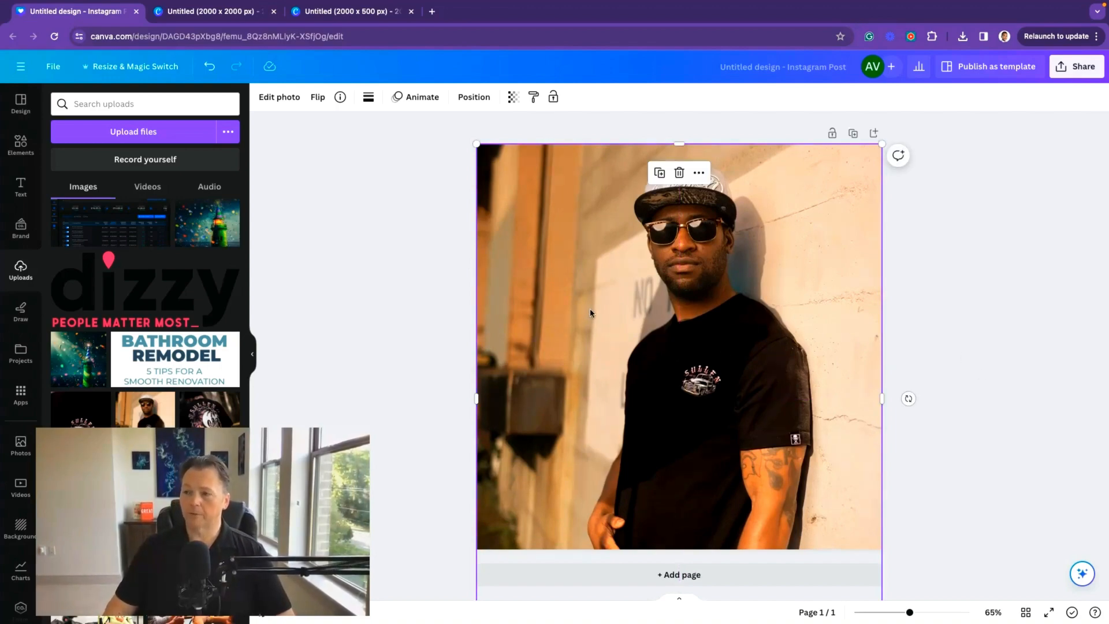
mouse_move(590, 313)
mouse_down()
mouse_move(663, 383)
mouse_move(633, 378)
mouse_move(592, 313)
mouse_up()
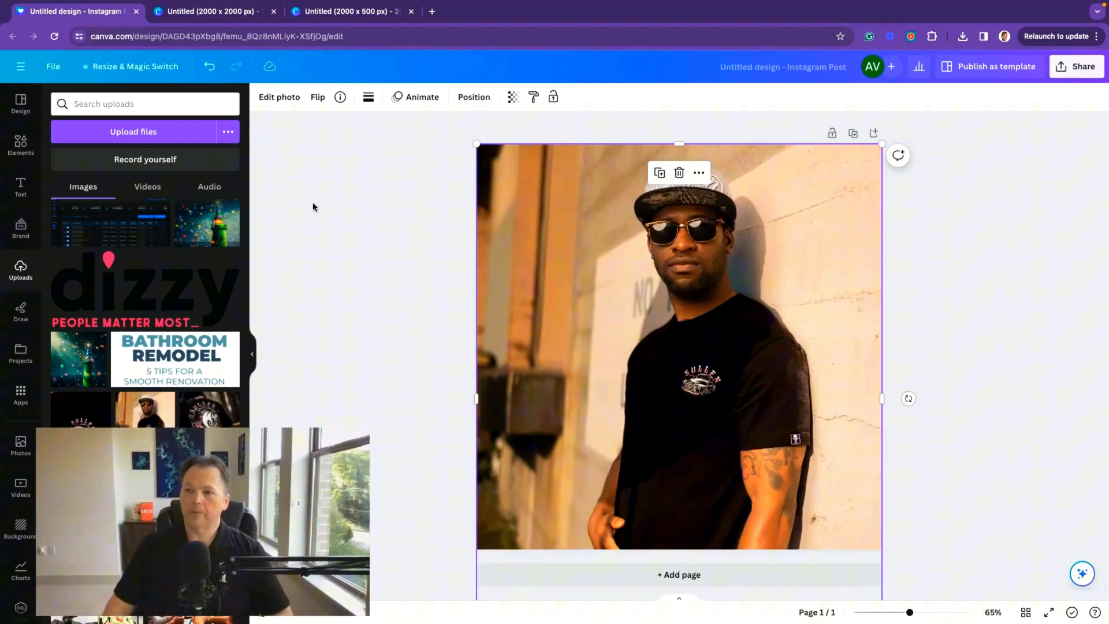
Step: Try removing the photo's background with BG Remover and adjust the copy's left edge
click(271, 98)
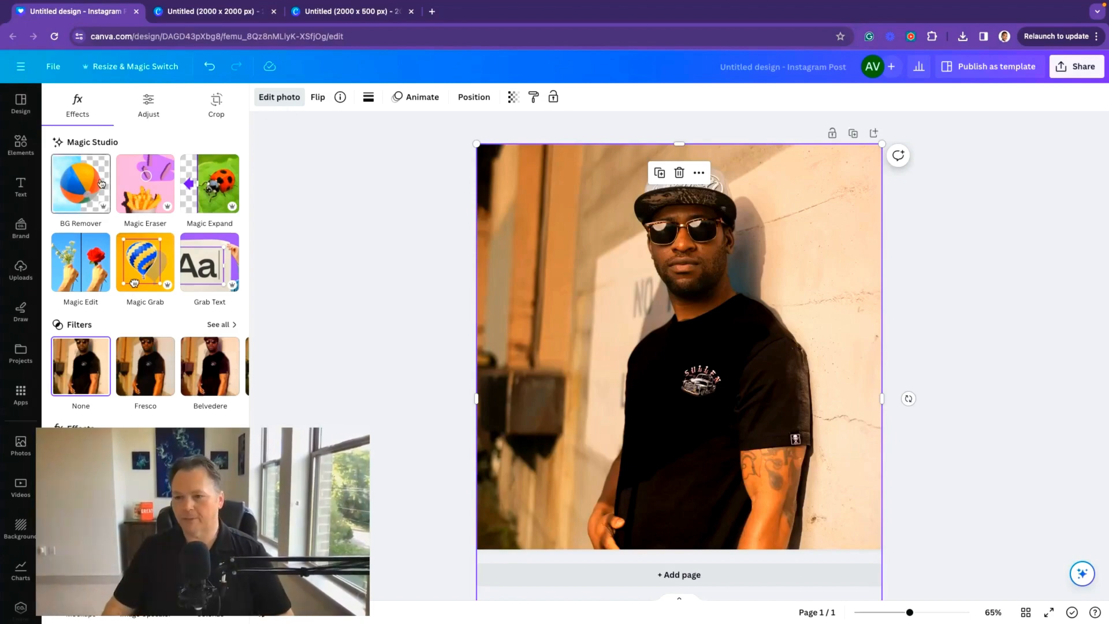
click(82, 192)
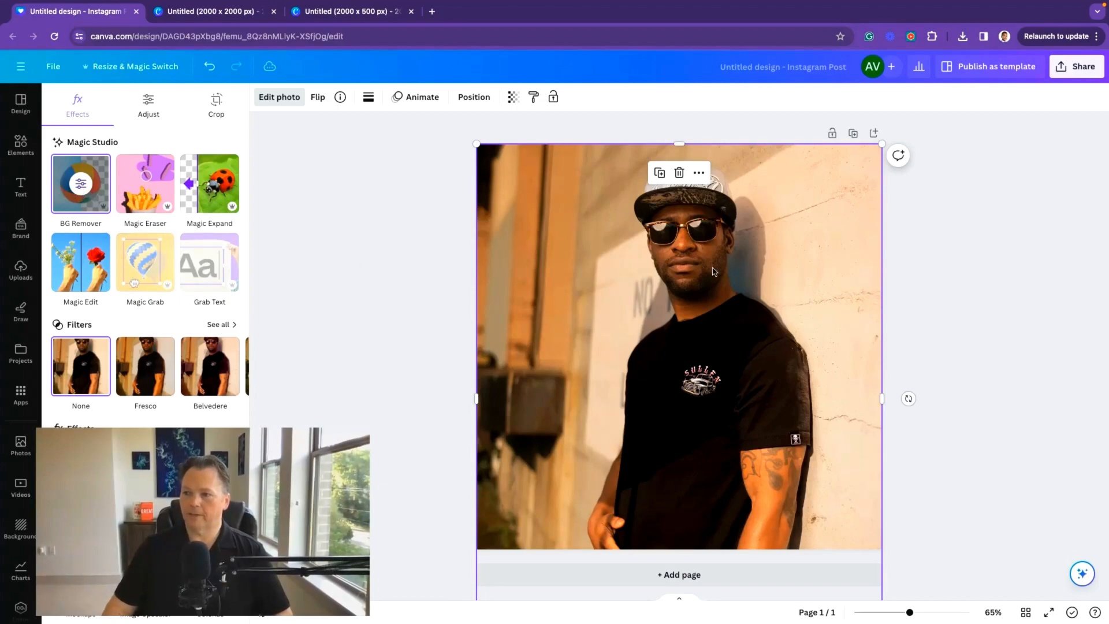
mouse_move(680, 383)
mouse_down()
mouse_move(711, 383)
mouse_move(595, 381)
mouse_move(678, 397)
mouse_move(678, 382)
mouse_up()
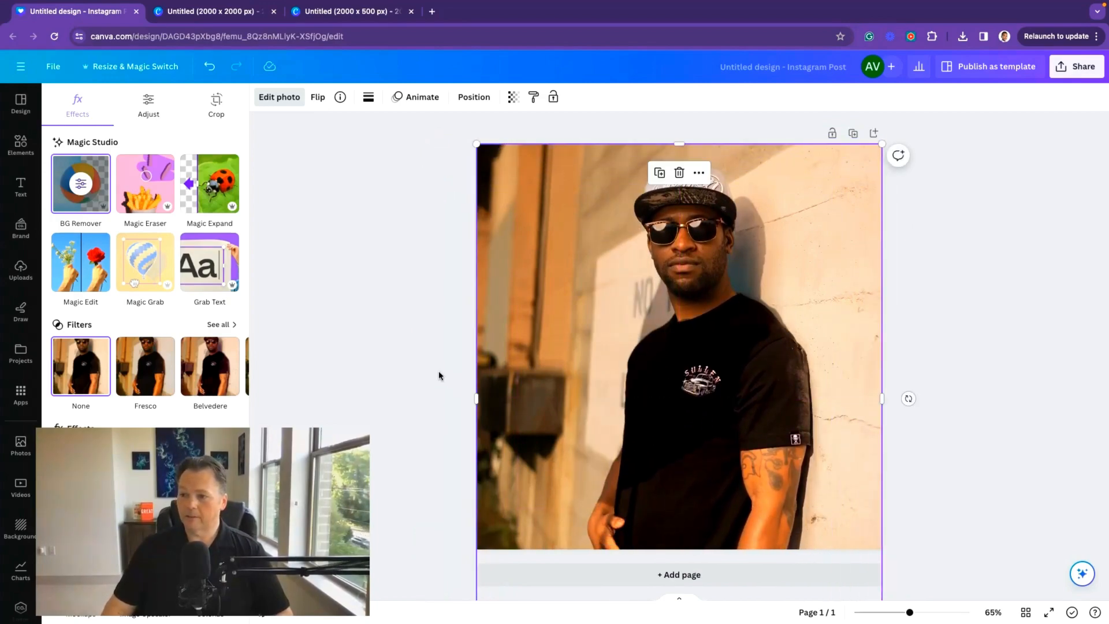
drag(479, 398, 546, 398)
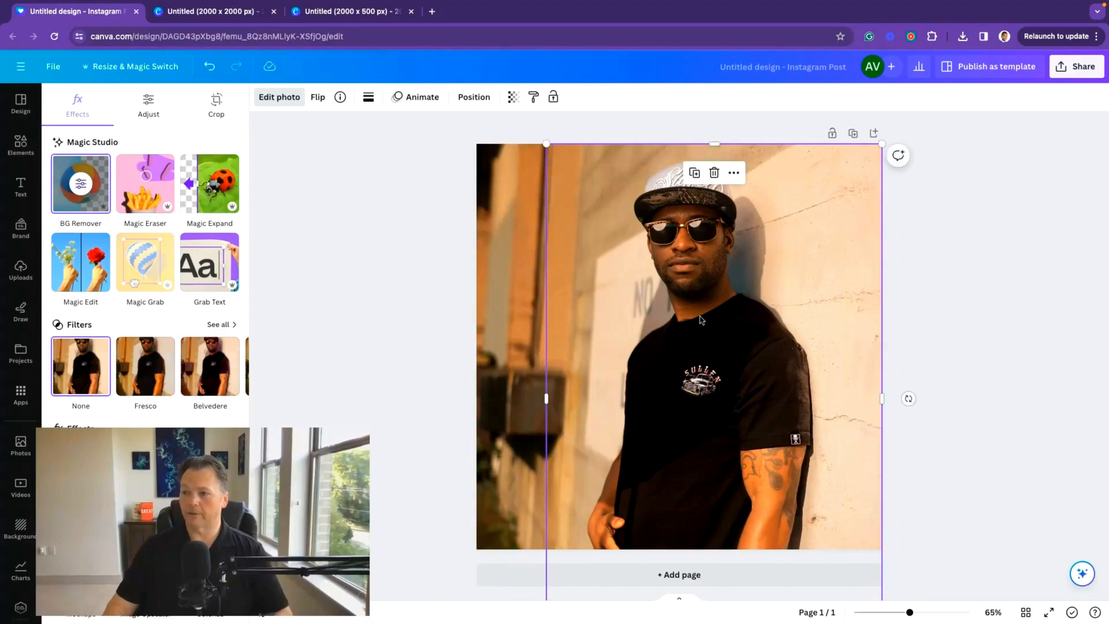
click(511, 296)
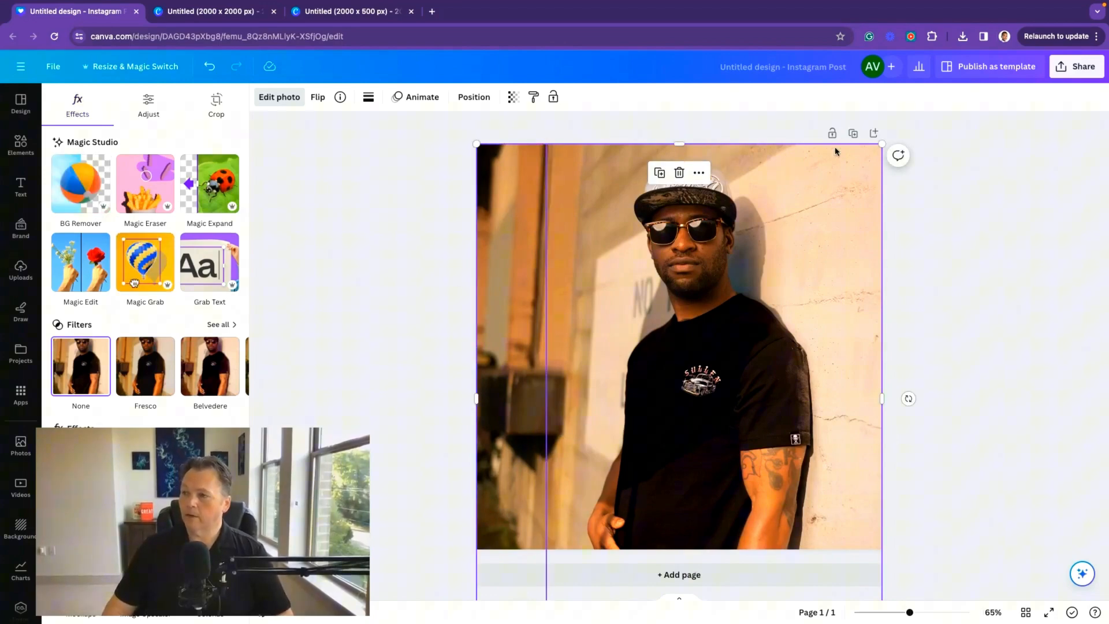
Step: Duplicate the page four times to get five identical pages
click(852, 135)
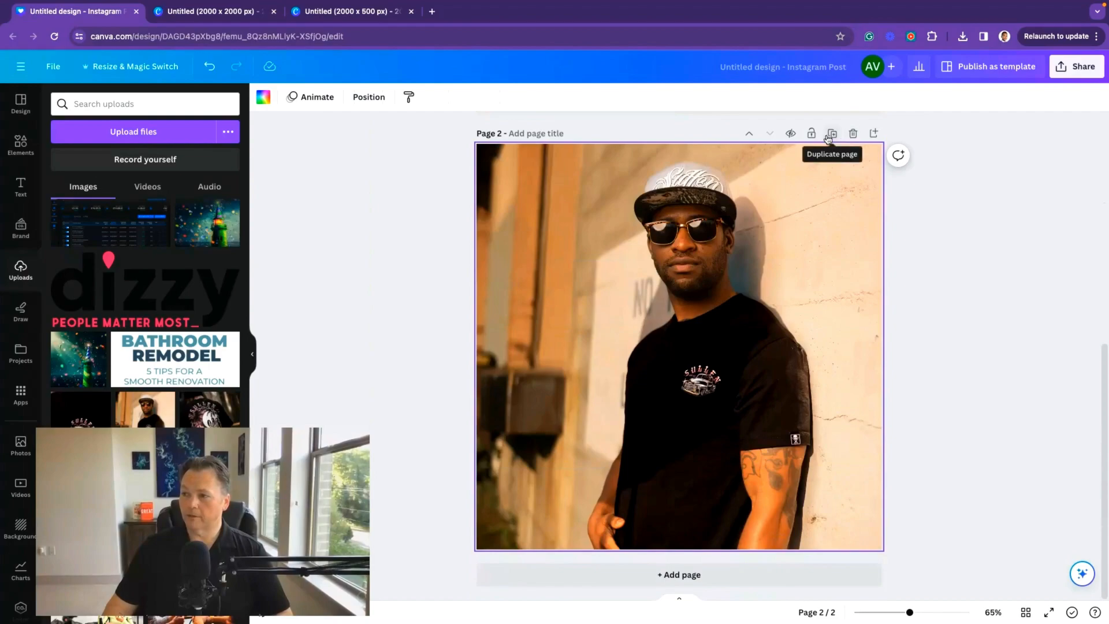
click(831, 135)
click(831, 135)
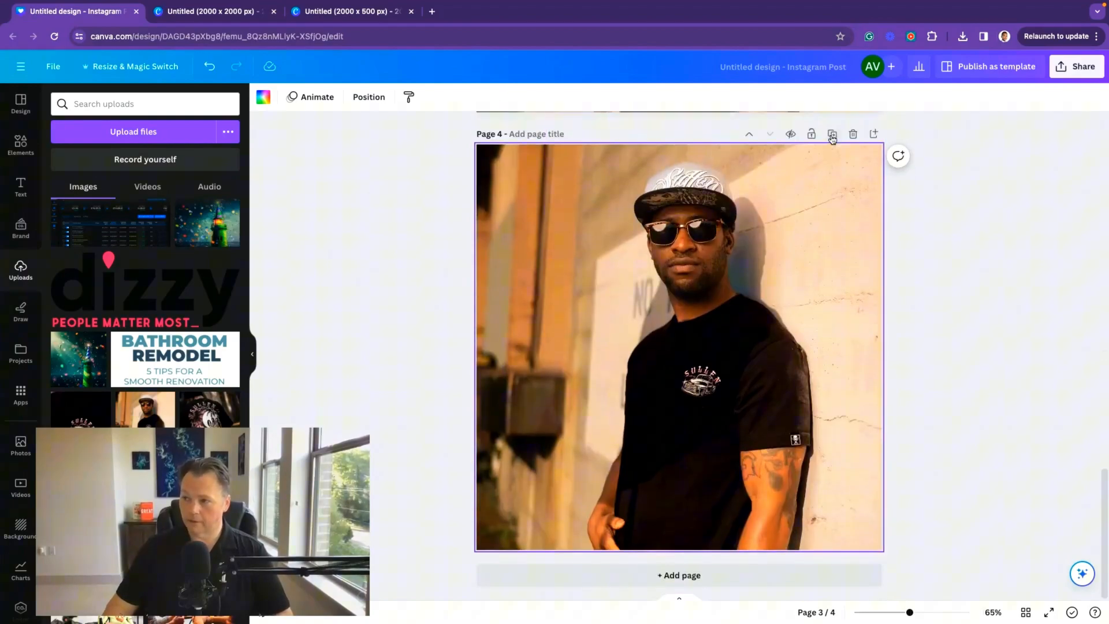
click(832, 135)
Step: Apply the Fuchsia duotone effect to the photo on page 2
scroll(695, 266, up, 10)
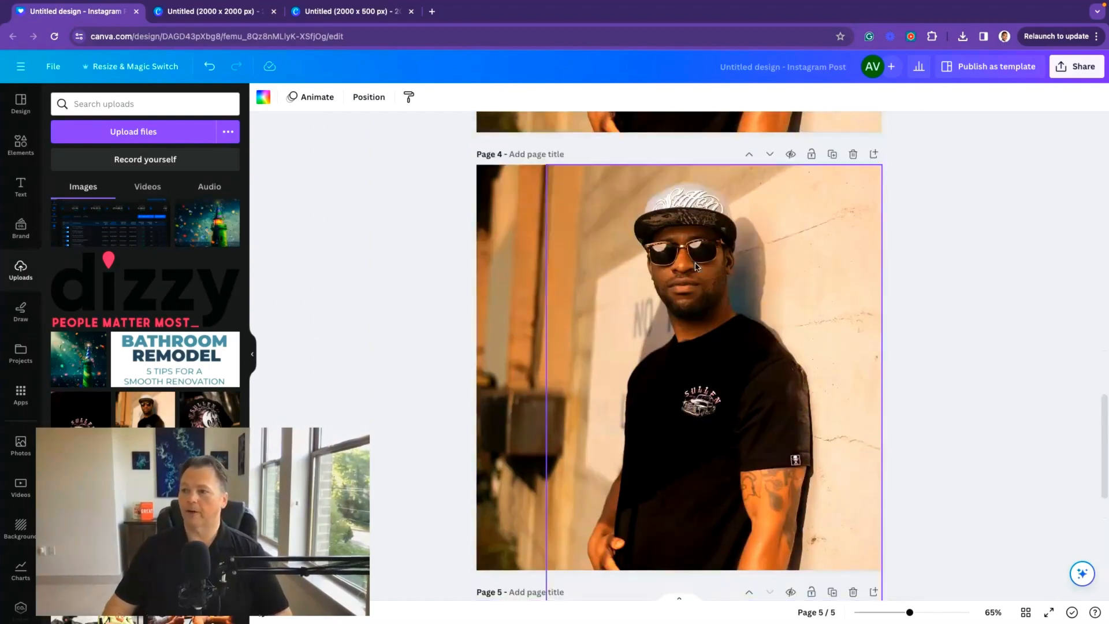
scroll(695, 266, up, 10)
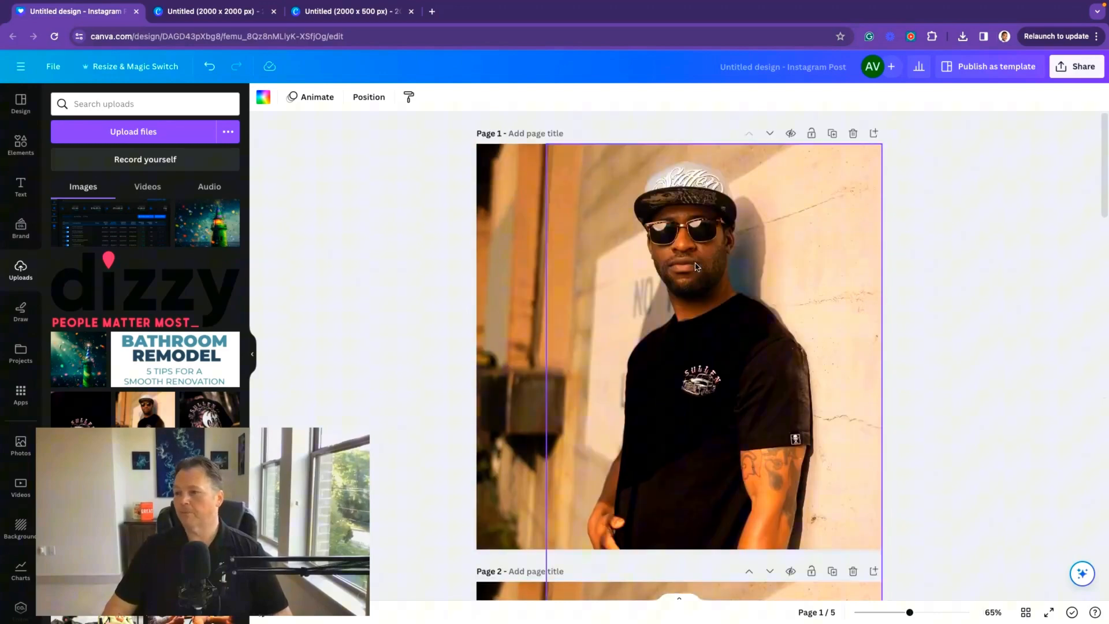
scroll(695, 267, down, 10)
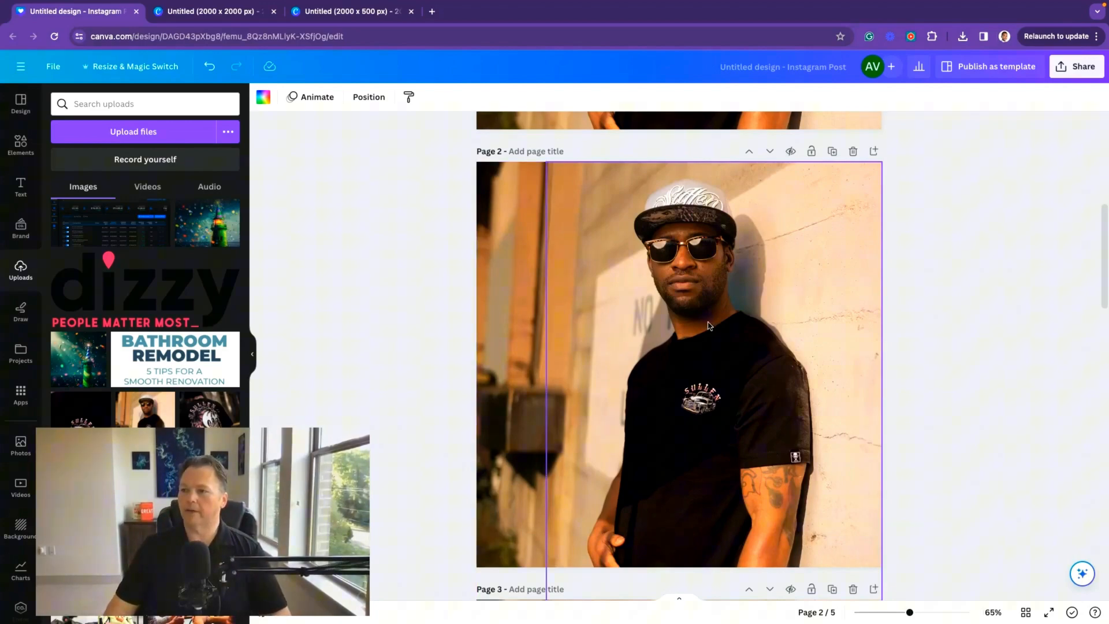
mouse_move(704, 323)
mouse_down()
mouse_move(706, 378)
mouse_move(705, 321)
mouse_up()
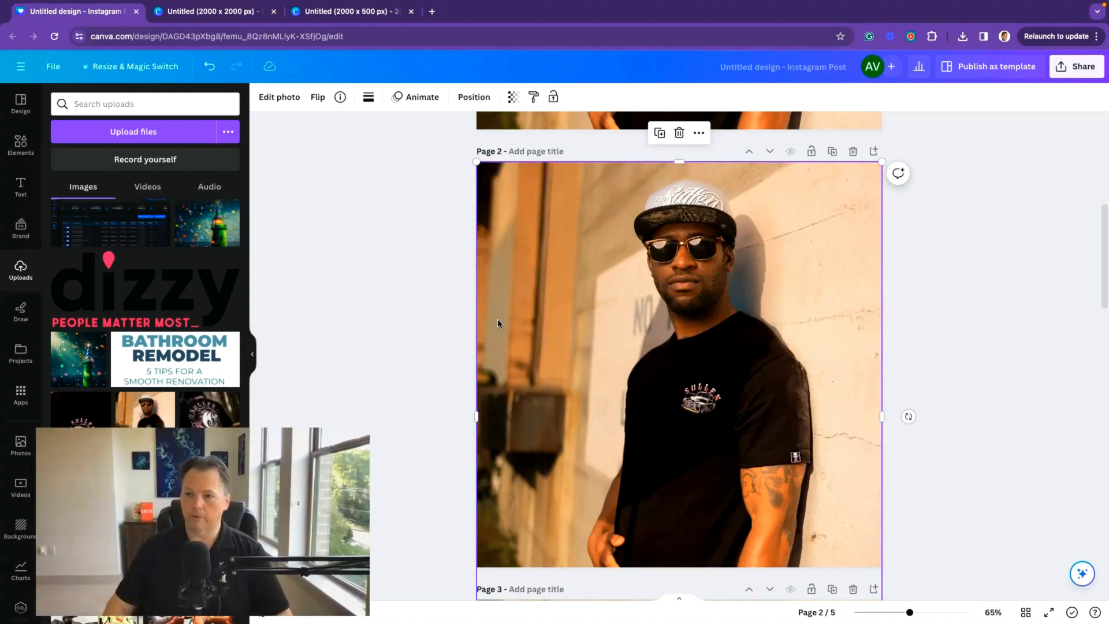
click(280, 97)
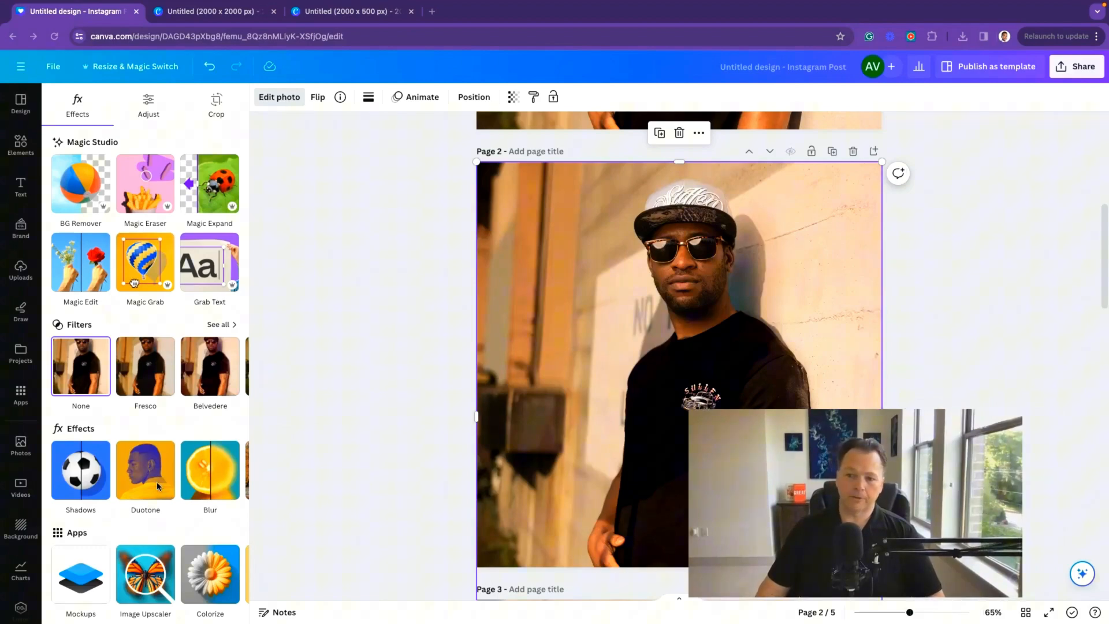
click(140, 484)
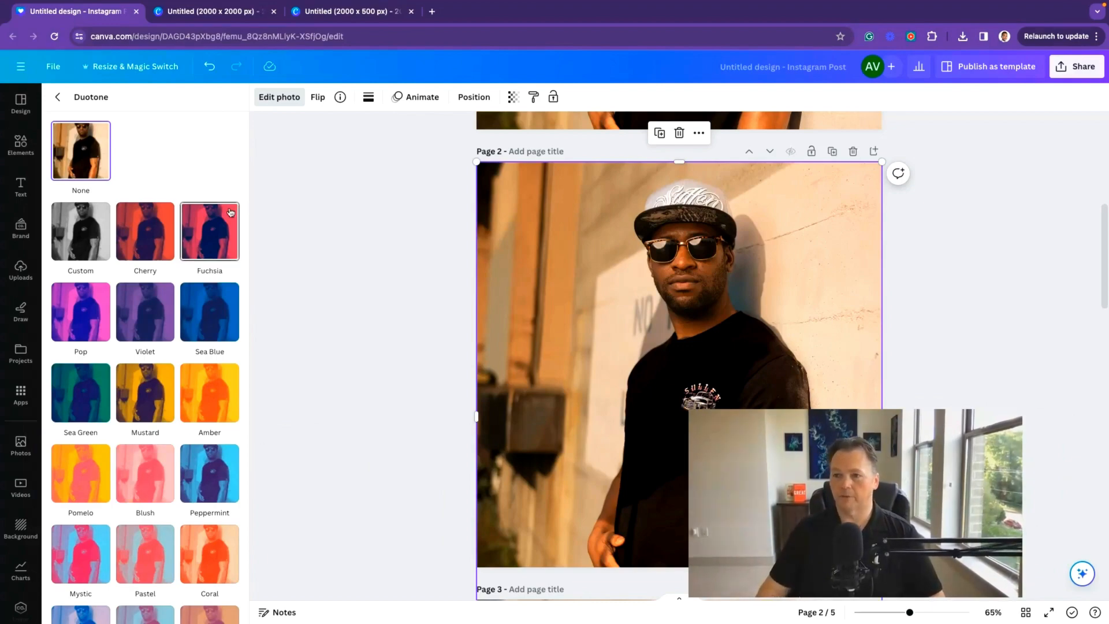
click(219, 225)
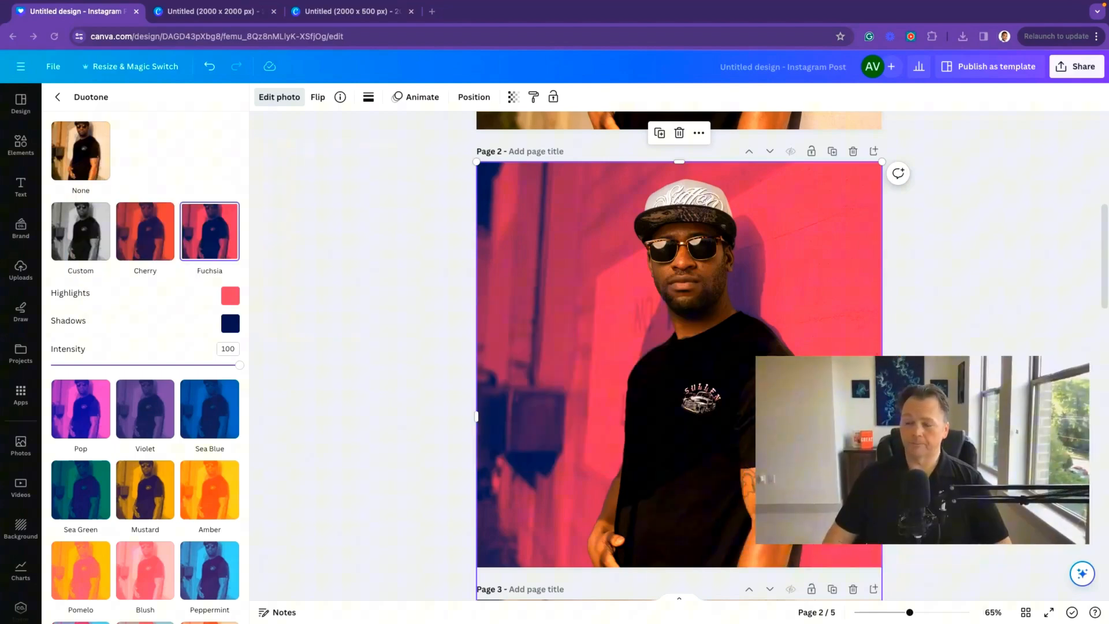
Step: Apply the Amber duotone effect to the photo on page 3
scroll(645, 571, down, 5)
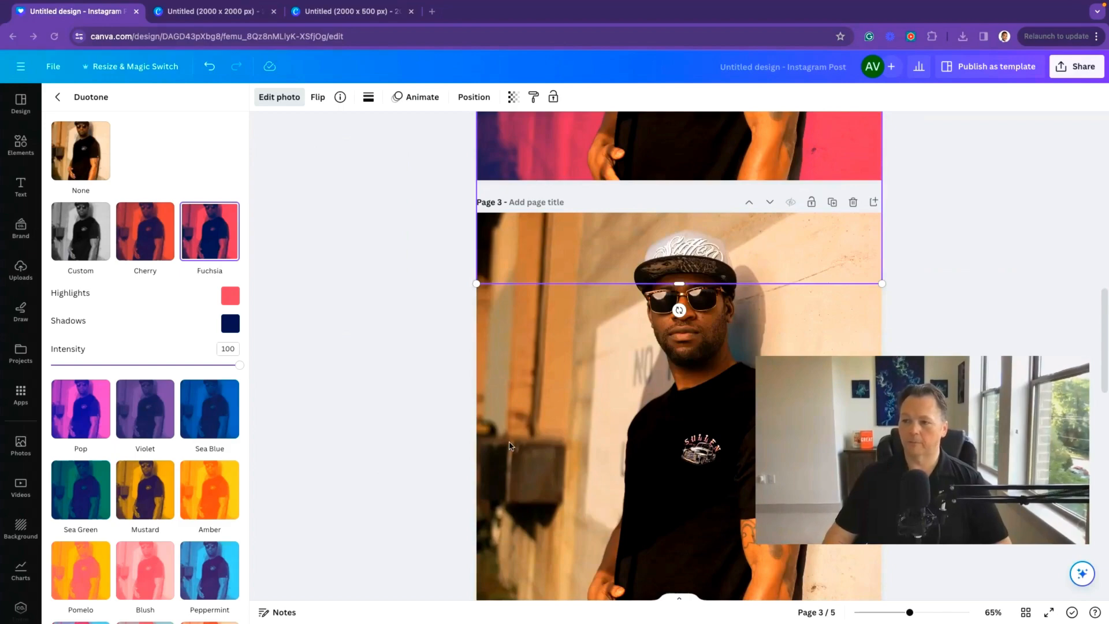
click(485, 402)
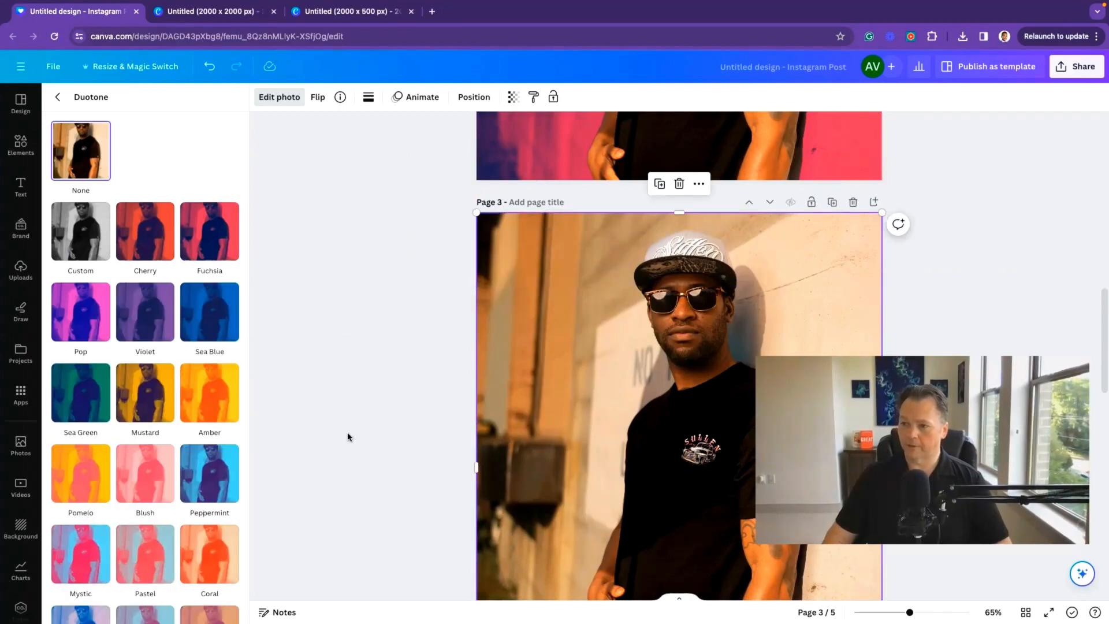
click(200, 403)
Step: Apply the Pop duotone effect to the photo on page 4
scroll(558, 481, down, 10)
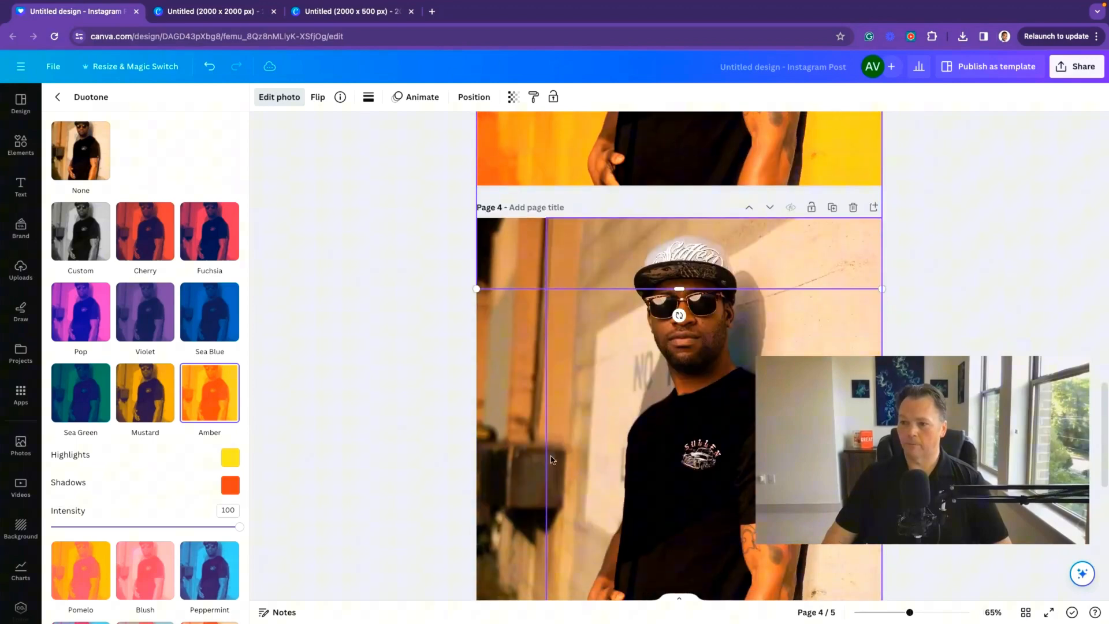
click(482, 352)
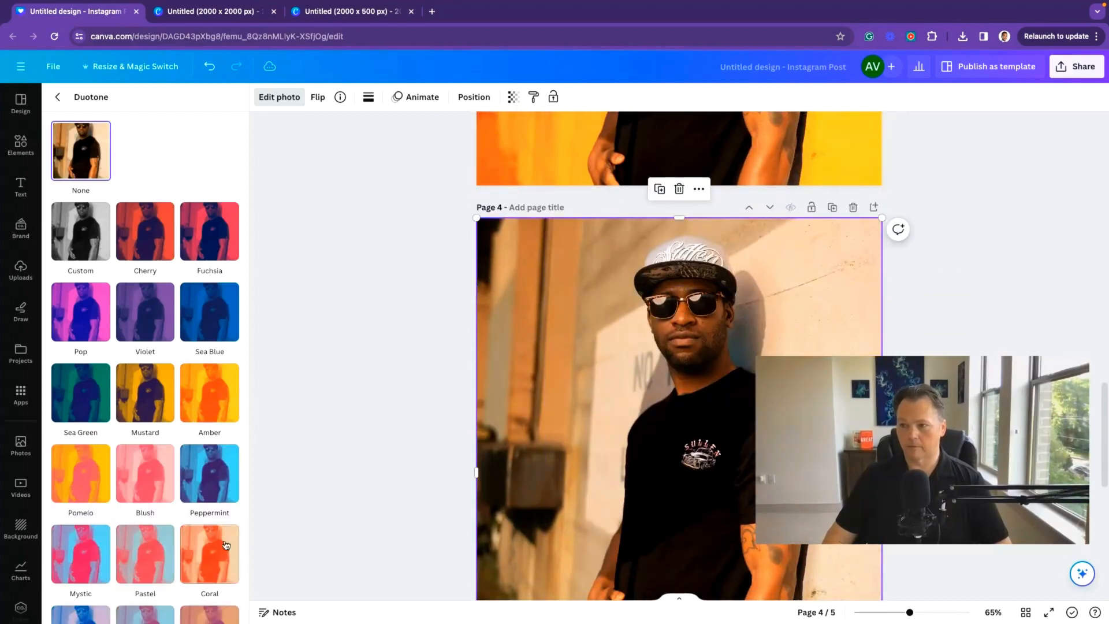
click(81, 321)
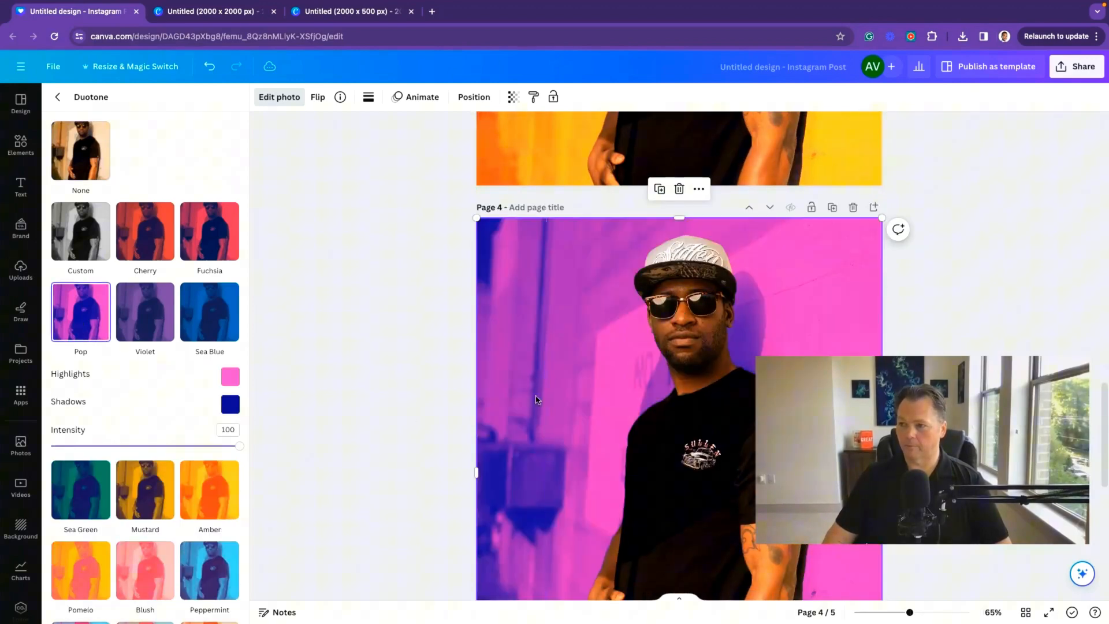
Step: Apply the Peppermint duotone effect to the photo on page 5
scroll(535, 398, down, 10)
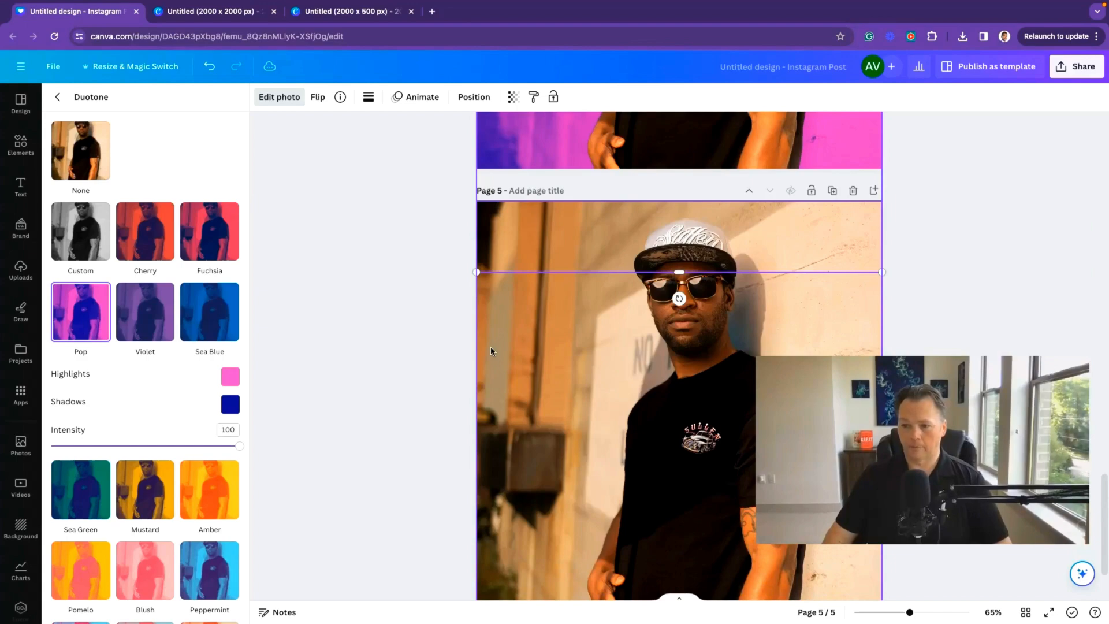
click(490, 351)
click(214, 466)
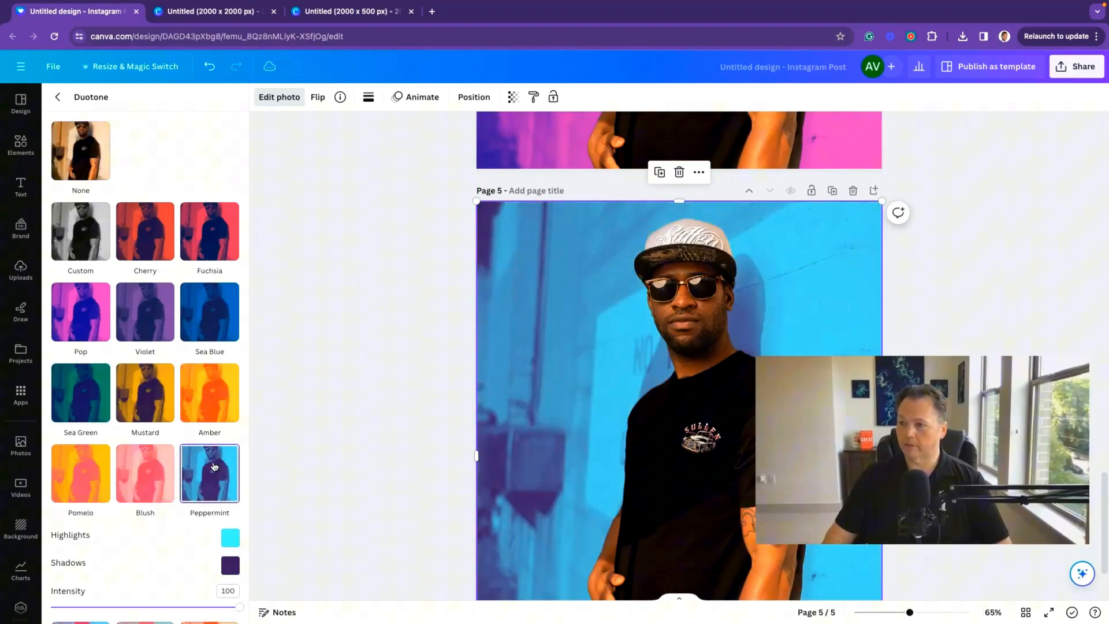
Step: Review the colour variants and delete the original unedited first page
scroll(505, 379, up, 20)
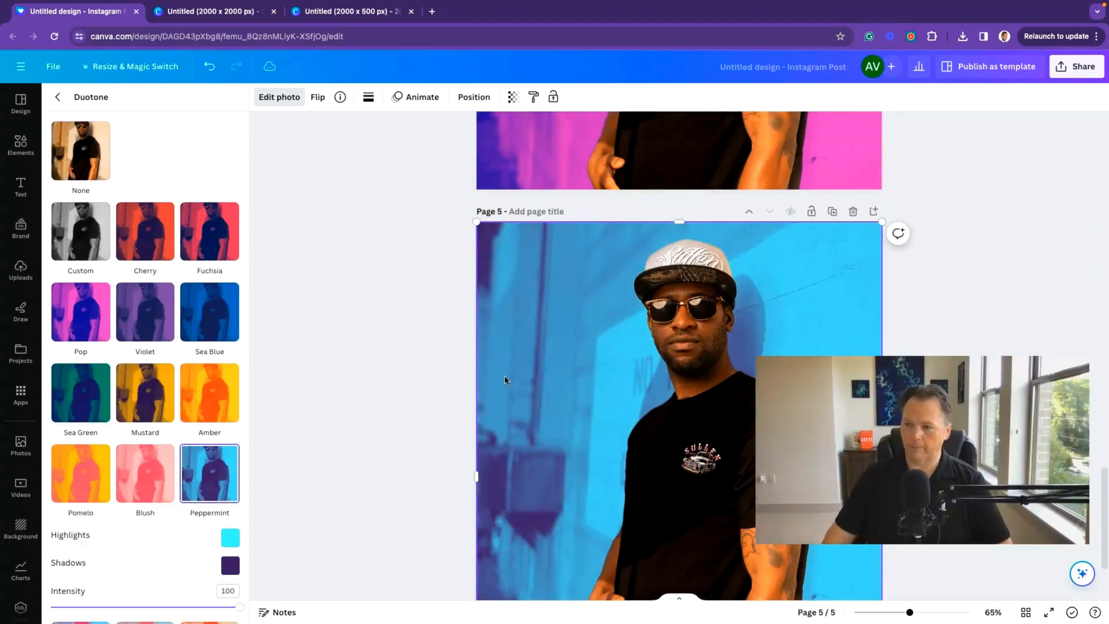
scroll(505, 379, down, 20)
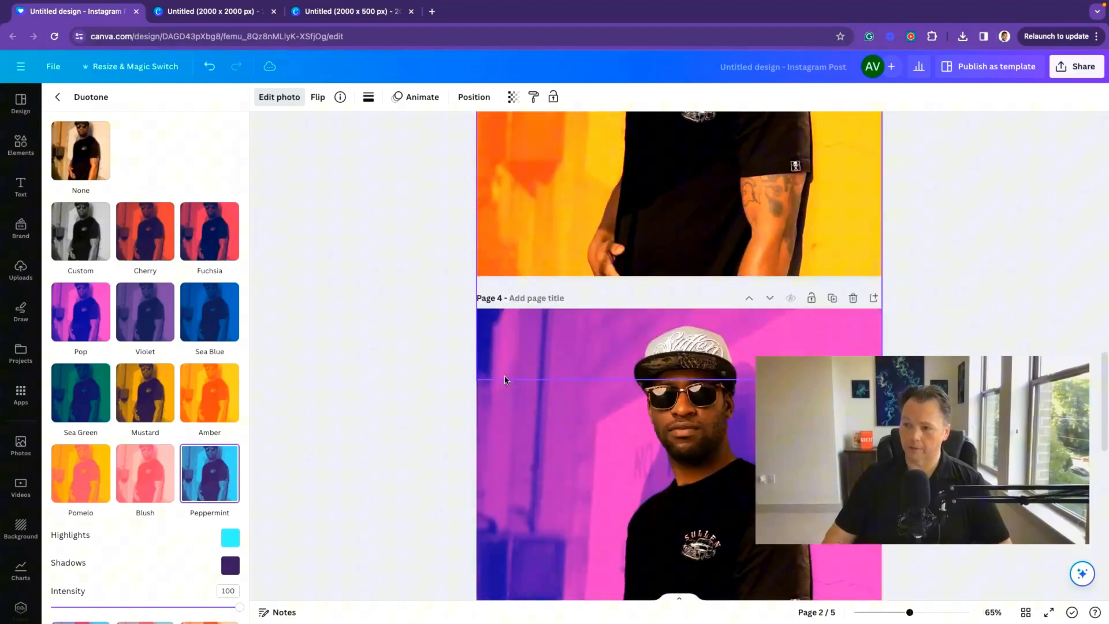
scroll(505, 379, up, 20)
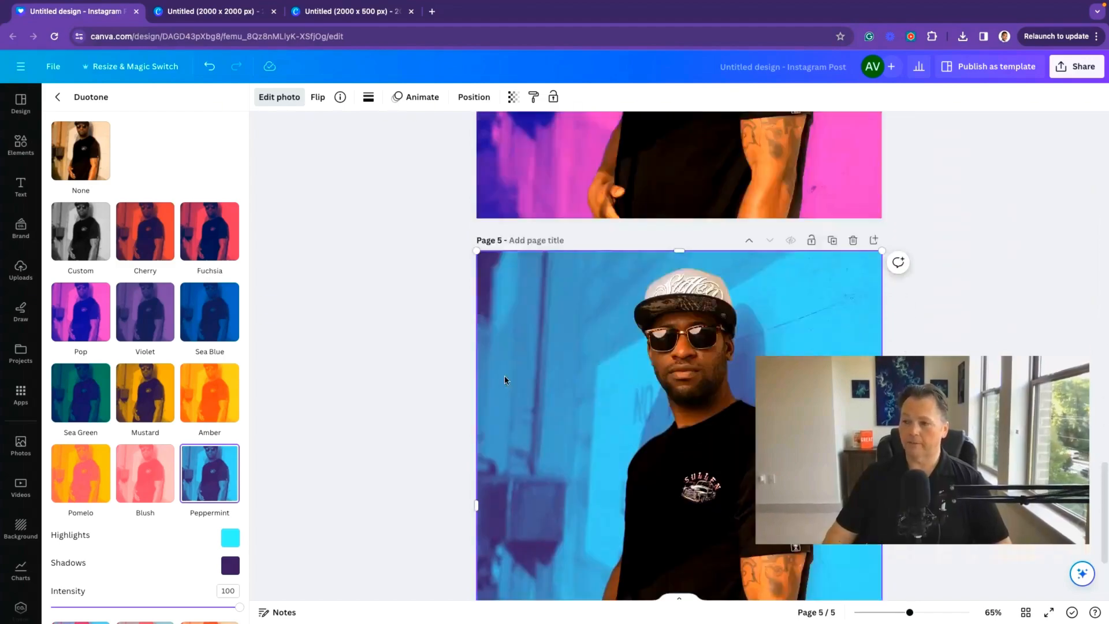
scroll(505, 379, down, 3)
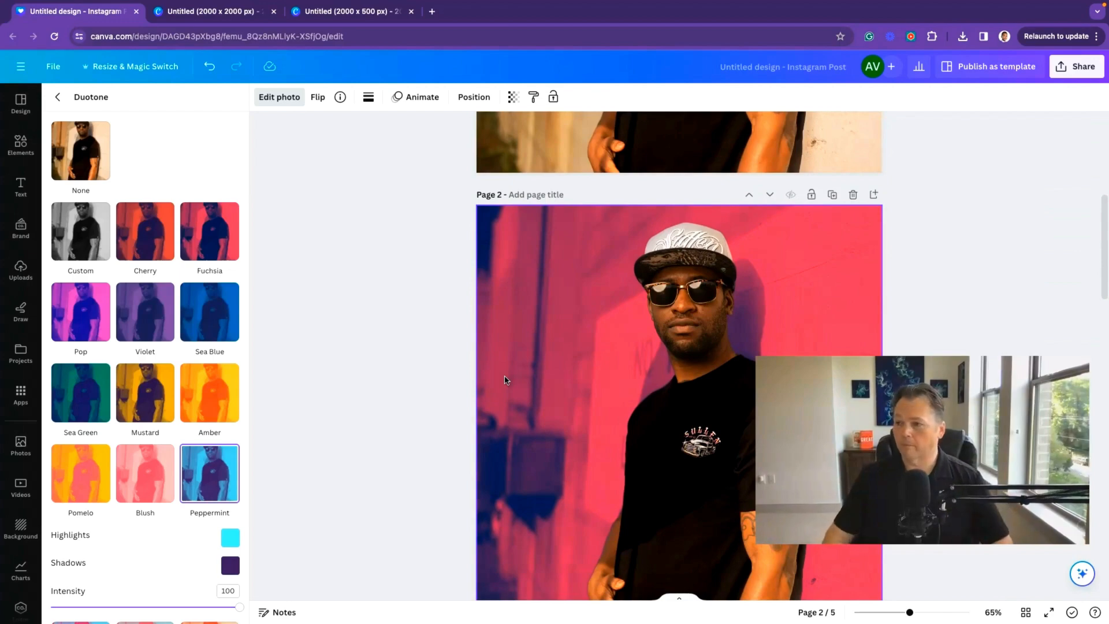
scroll(569, 346, up, 5)
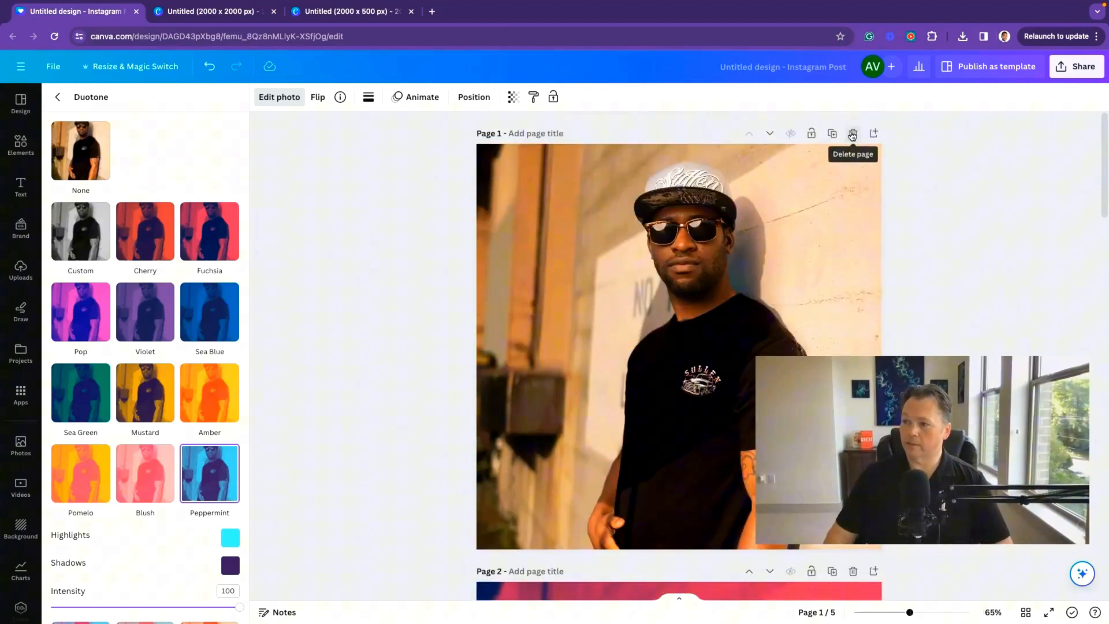
click(852, 135)
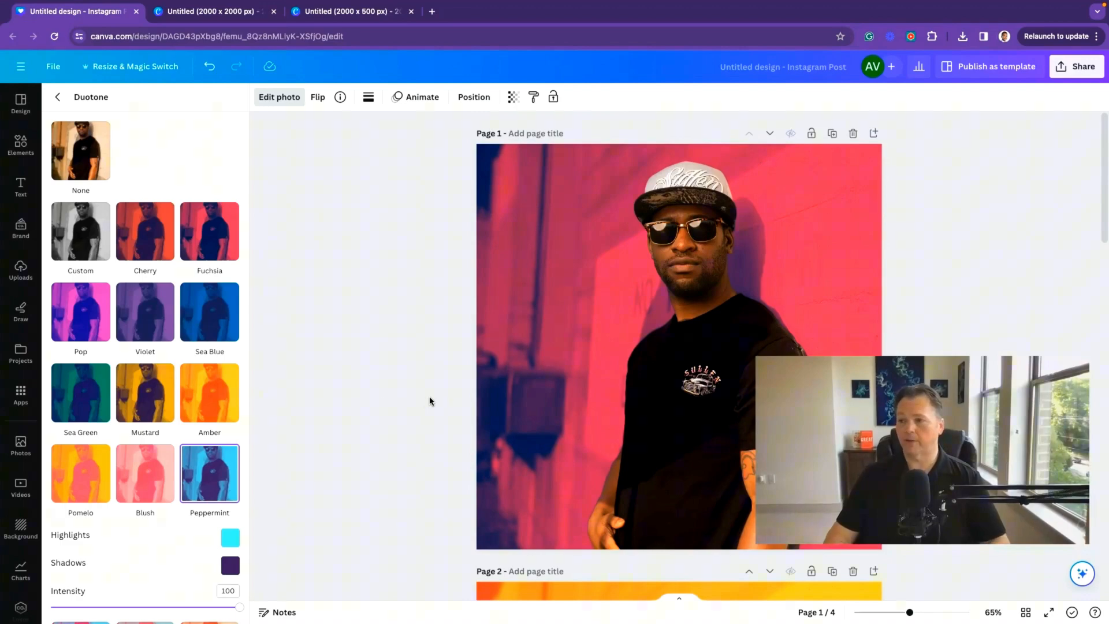
Step: Open the design's share options
click(1082, 74)
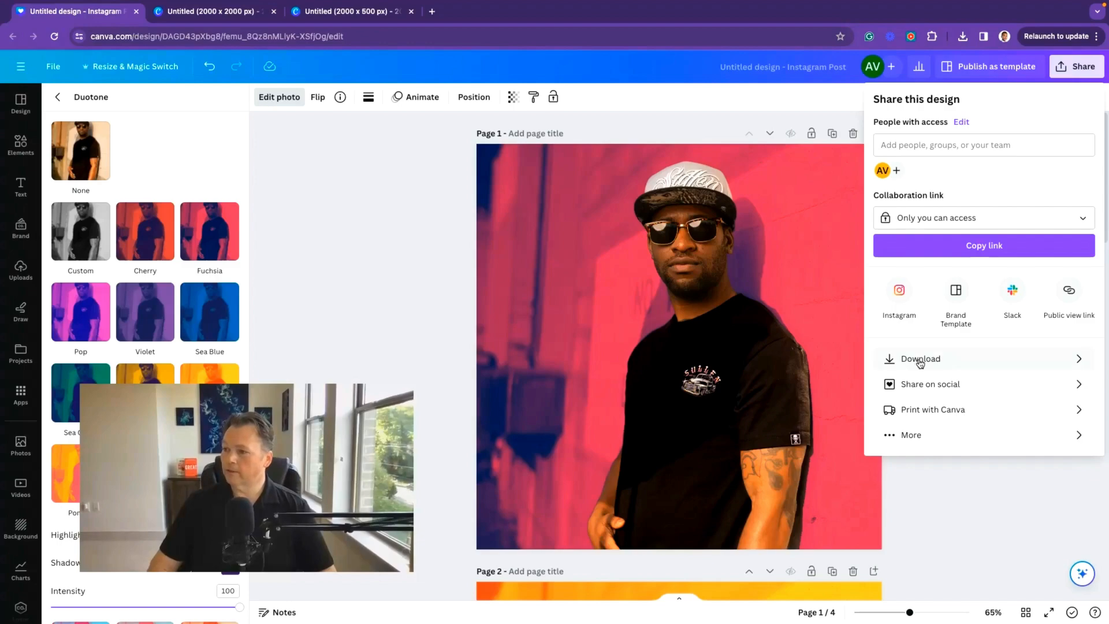
Step: Download all pages of the design as PNG files
click(920, 359)
click(1000, 344)
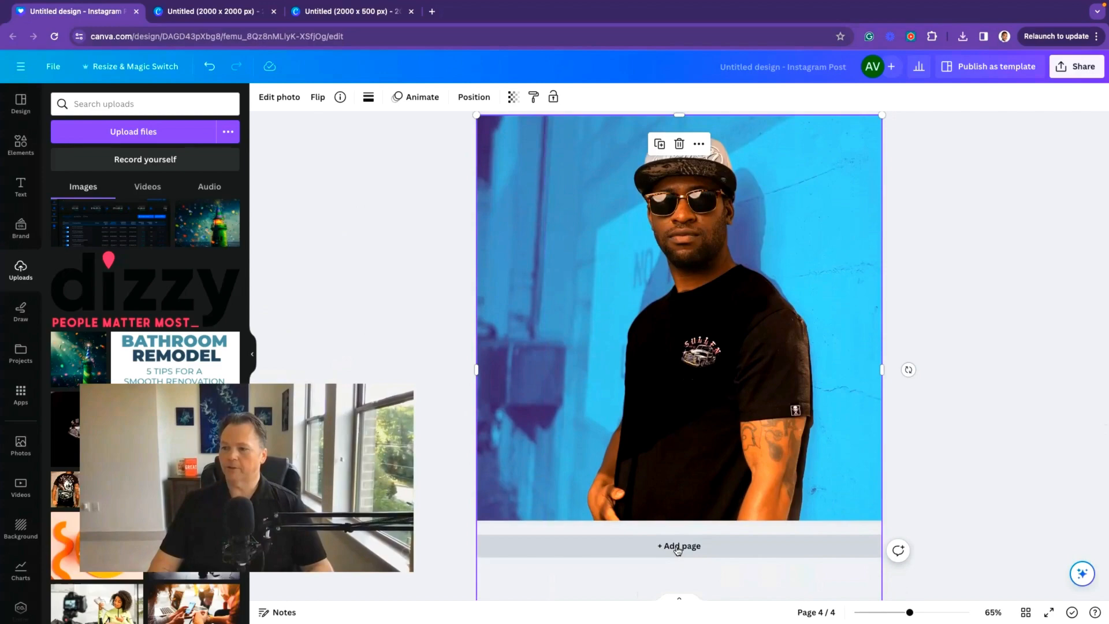
click(679, 546)
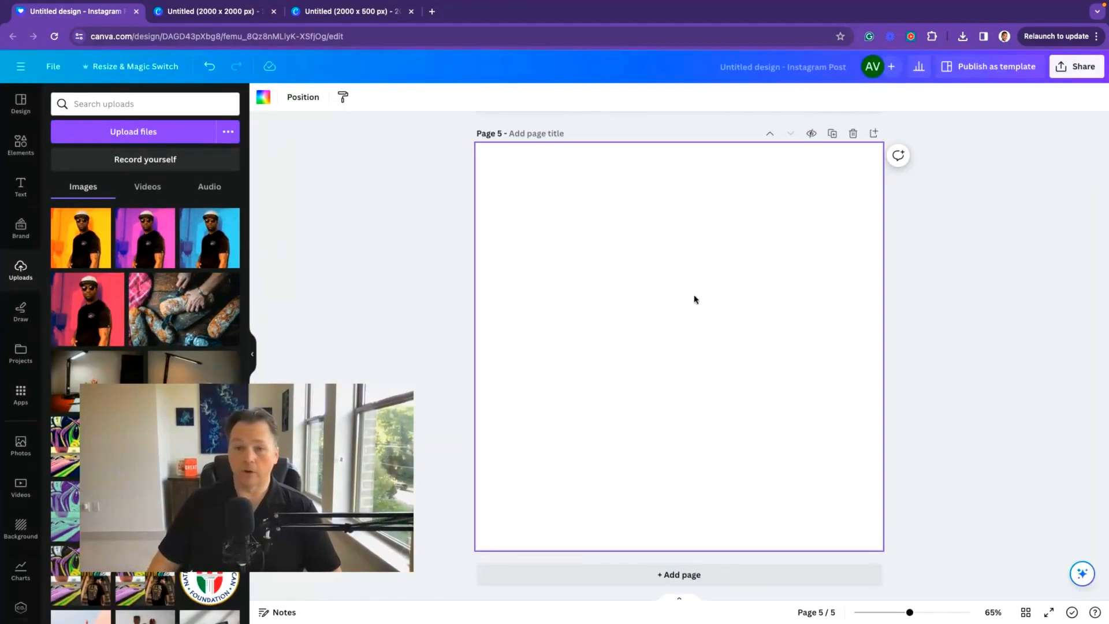
Step: Add the four duotone photo variants from uploads onto the blank page 5
click(84, 244)
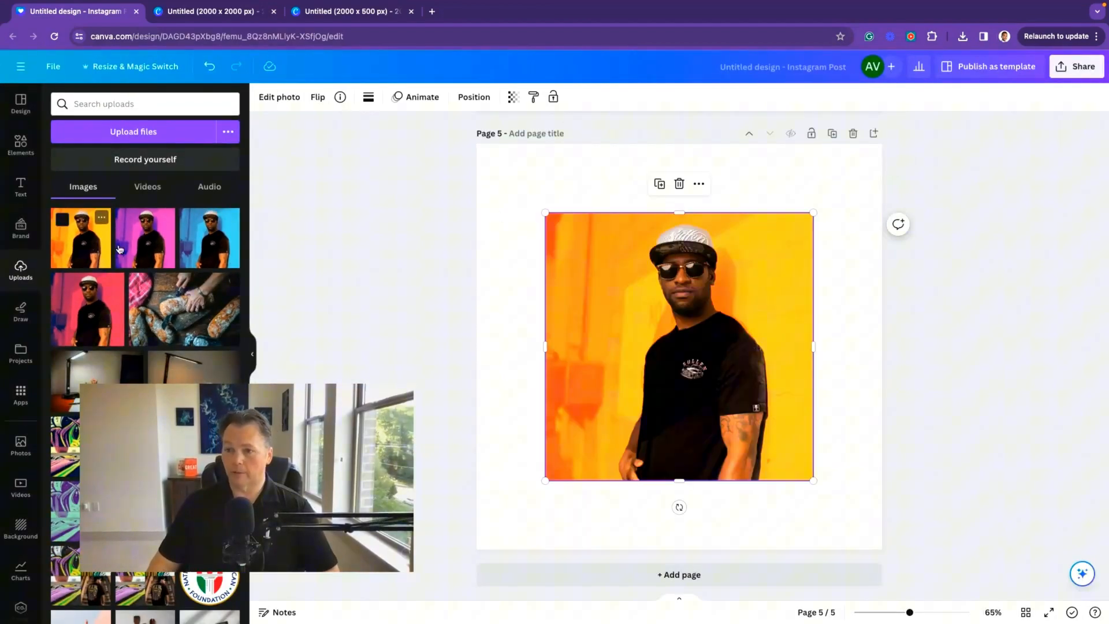
click(145, 240)
click(209, 240)
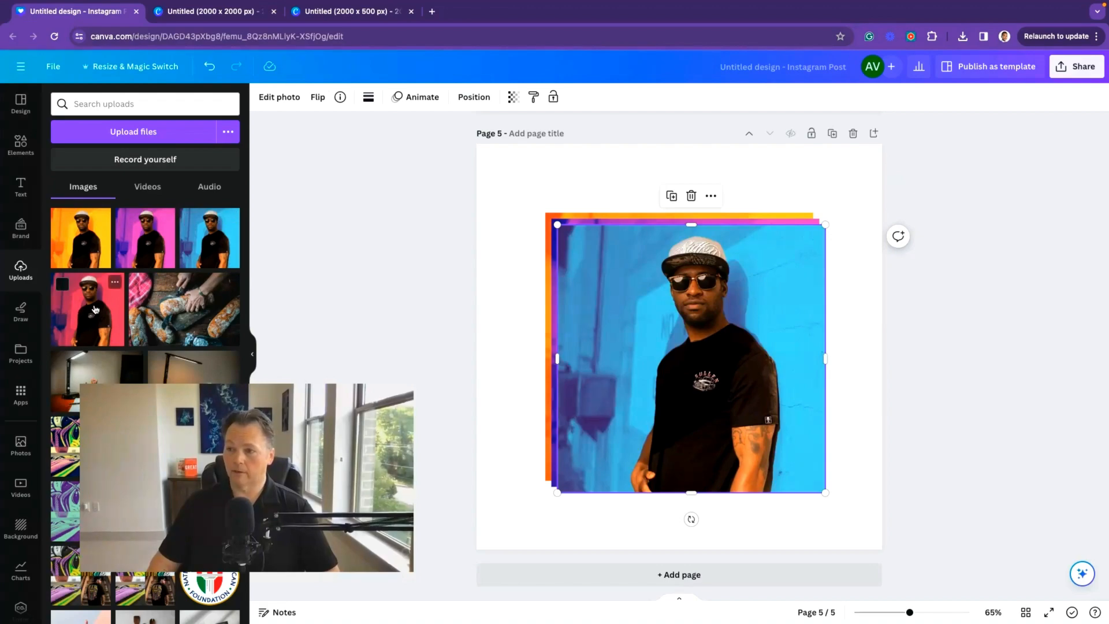
click(110, 289)
click(832, 533)
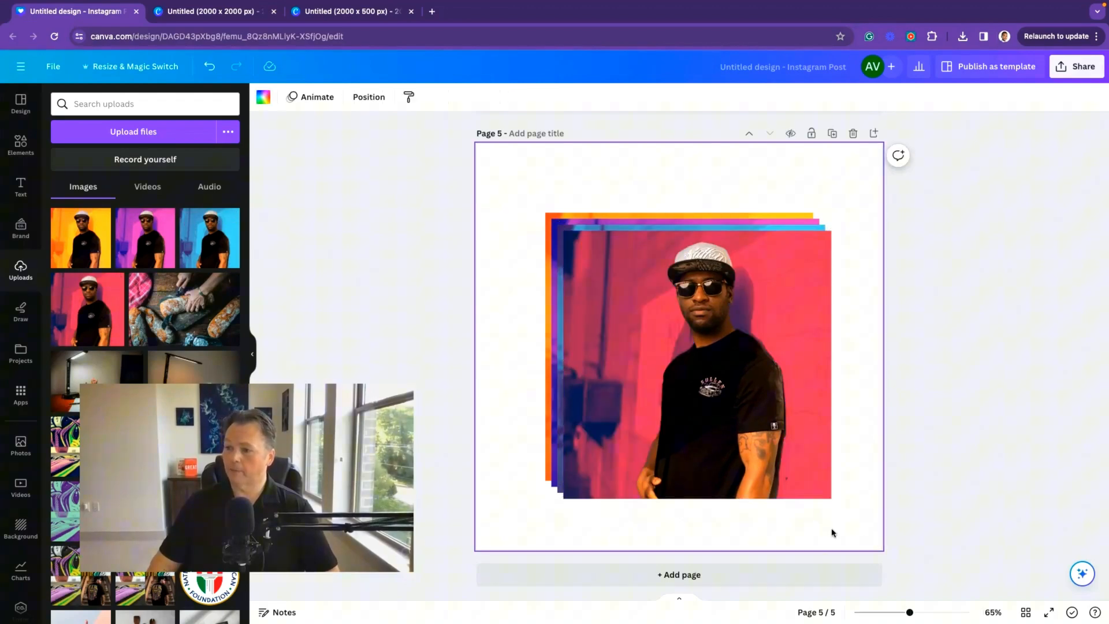
Step: Arrange the four photos into a two-by-two grid in the page's corner
drag(806, 515, 716, 362)
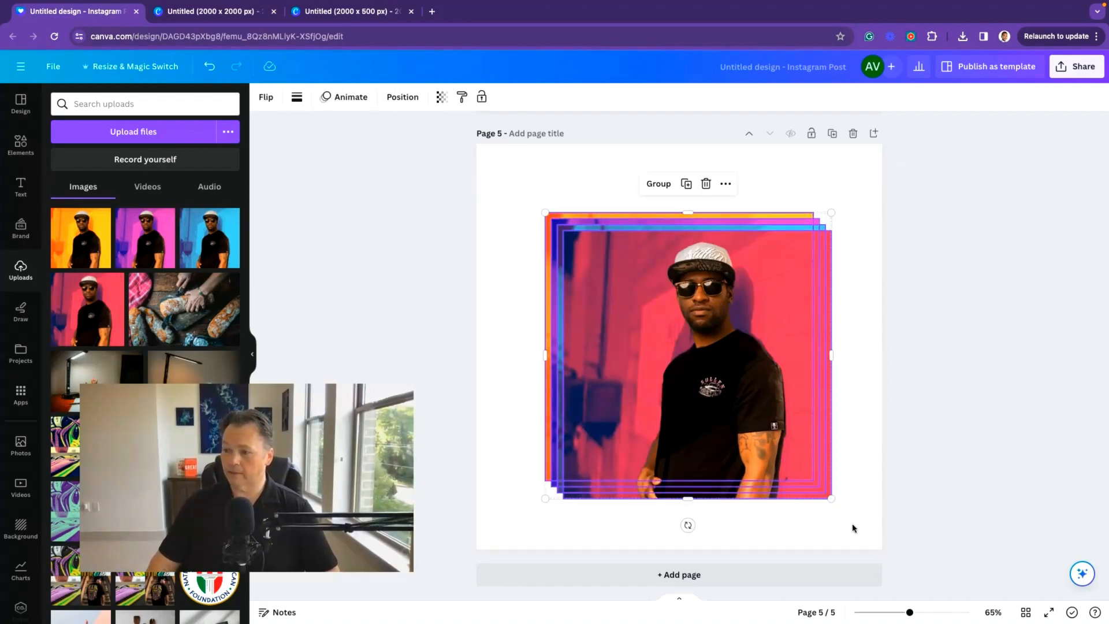
drag(770, 442, 670, 358)
click(705, 403)
drag(620, 290, 828, 214)
drag(773, 324, 737, 185)
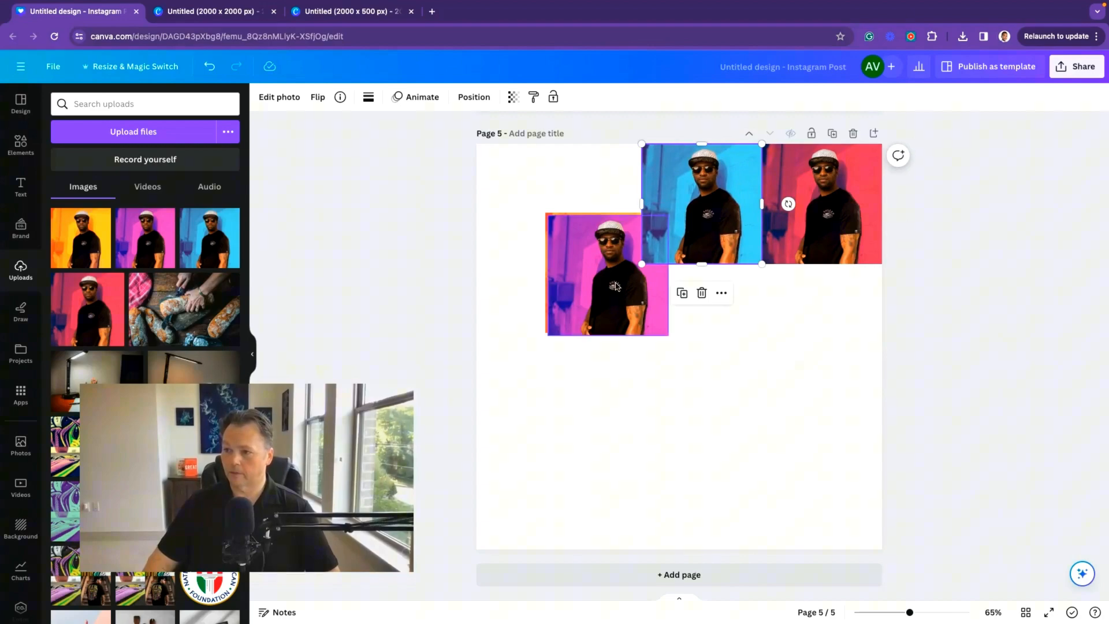
drag(614, 283, 826, 335)
drag(718, 442, 689, 379)
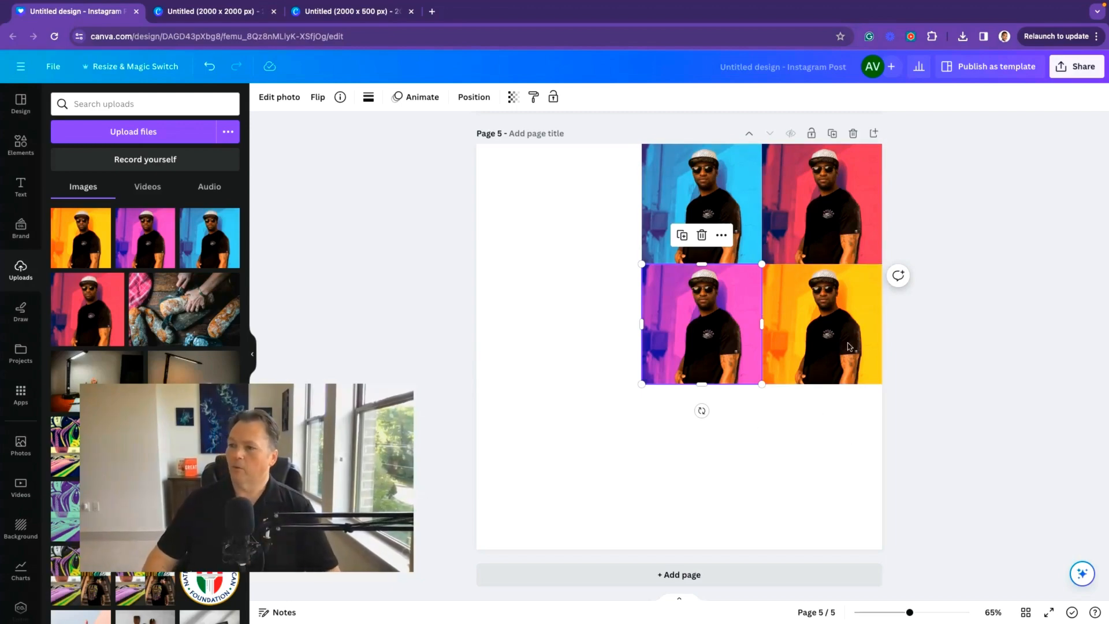
Step: Select the whole grid and enlarge it to fill page 5
drag(821, 452, 673, 191)
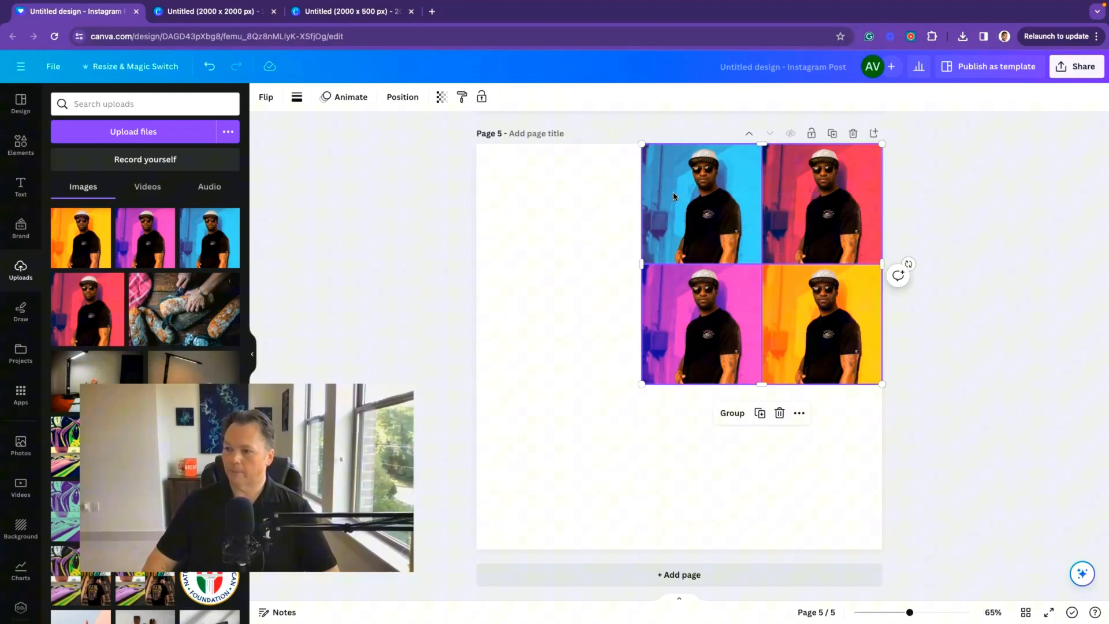
drag(641, 383, 490, 561)
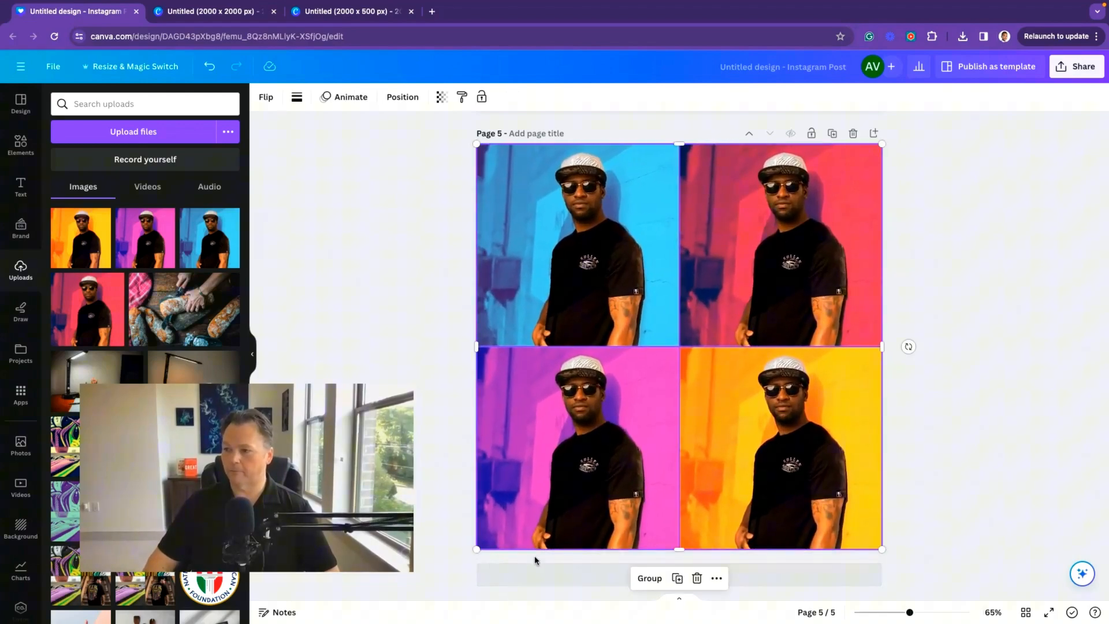
click(930, 442)
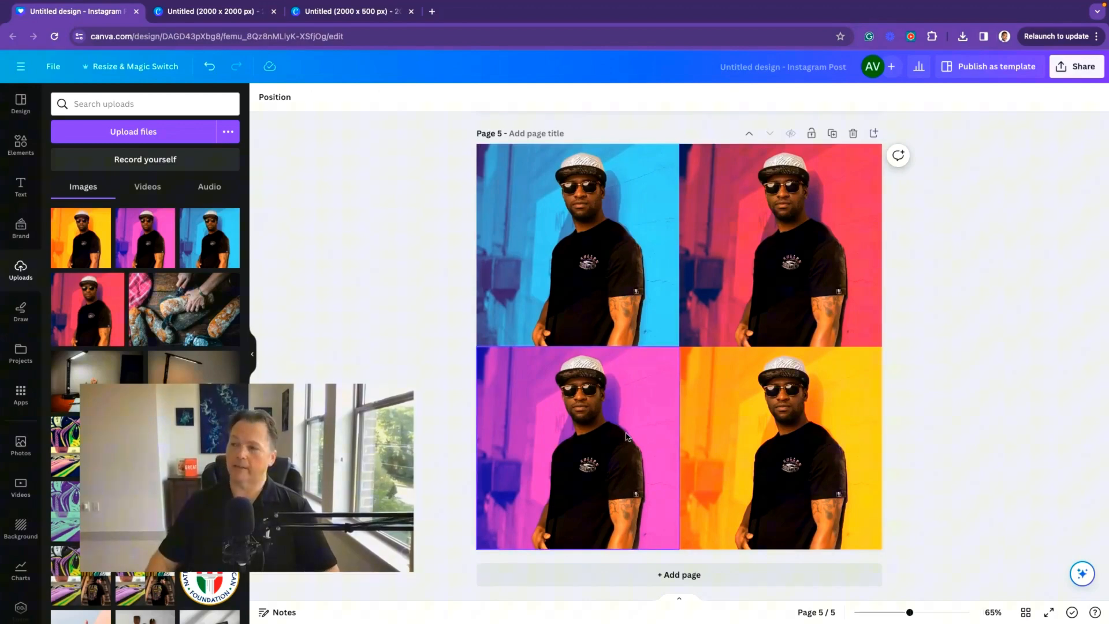
Step: Download the current page 5 collage as a PNG
click(1069, 67)
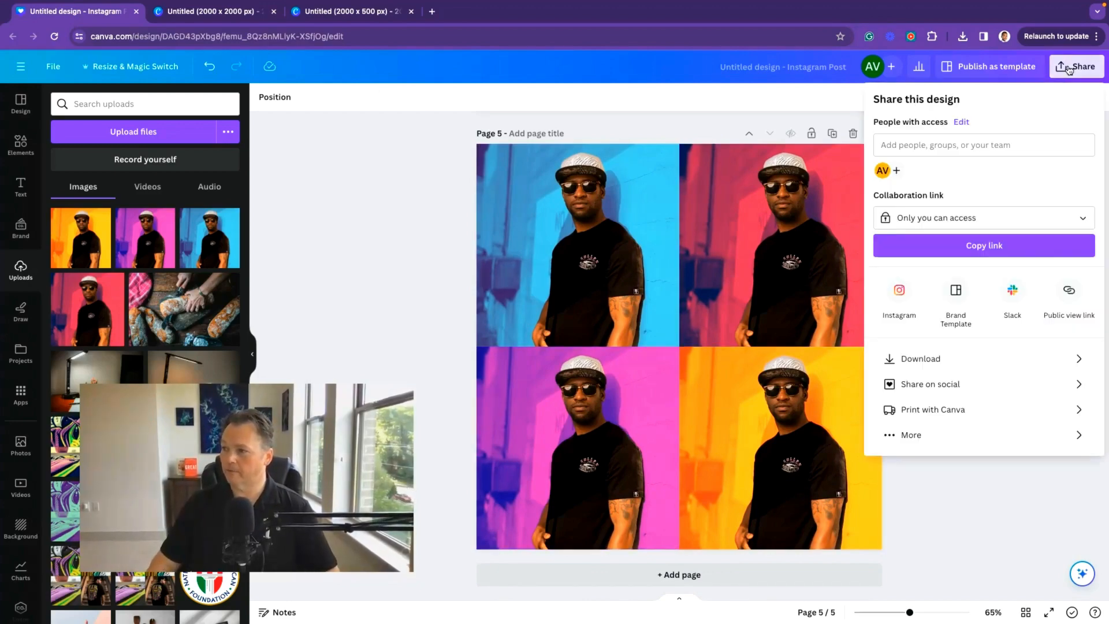
click(924, 356)
click(961, 462)
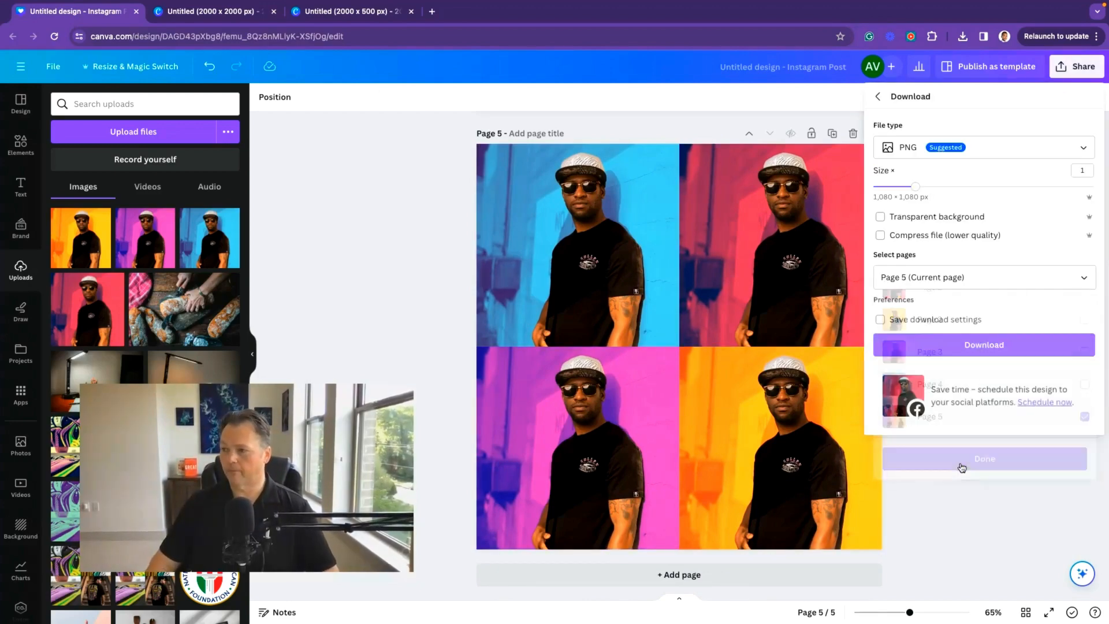
click(956, 342)
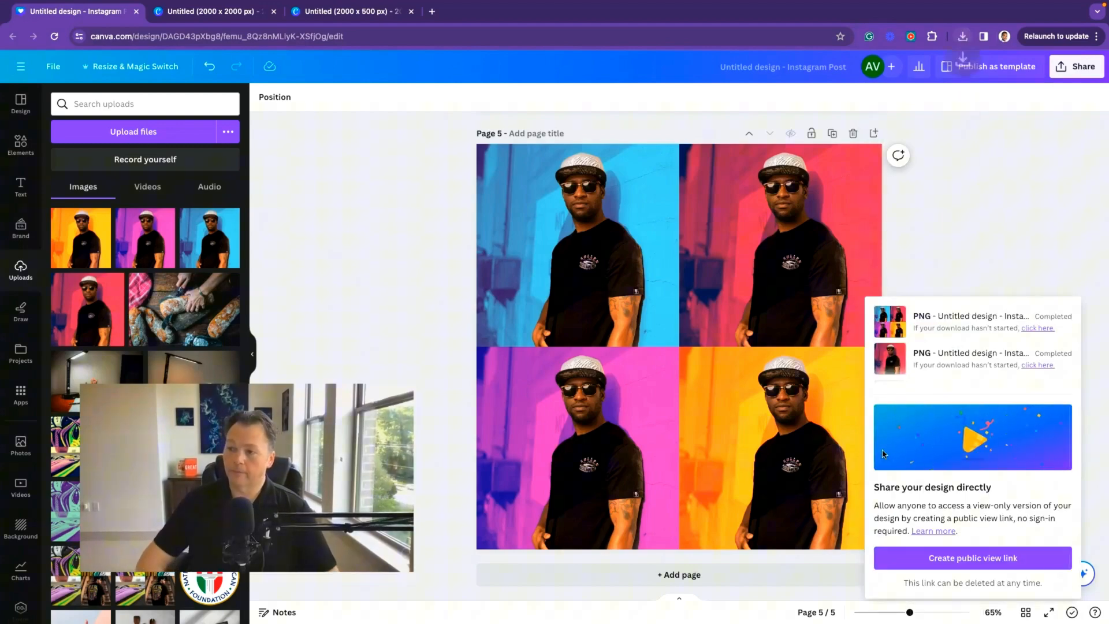
click(433, 217)
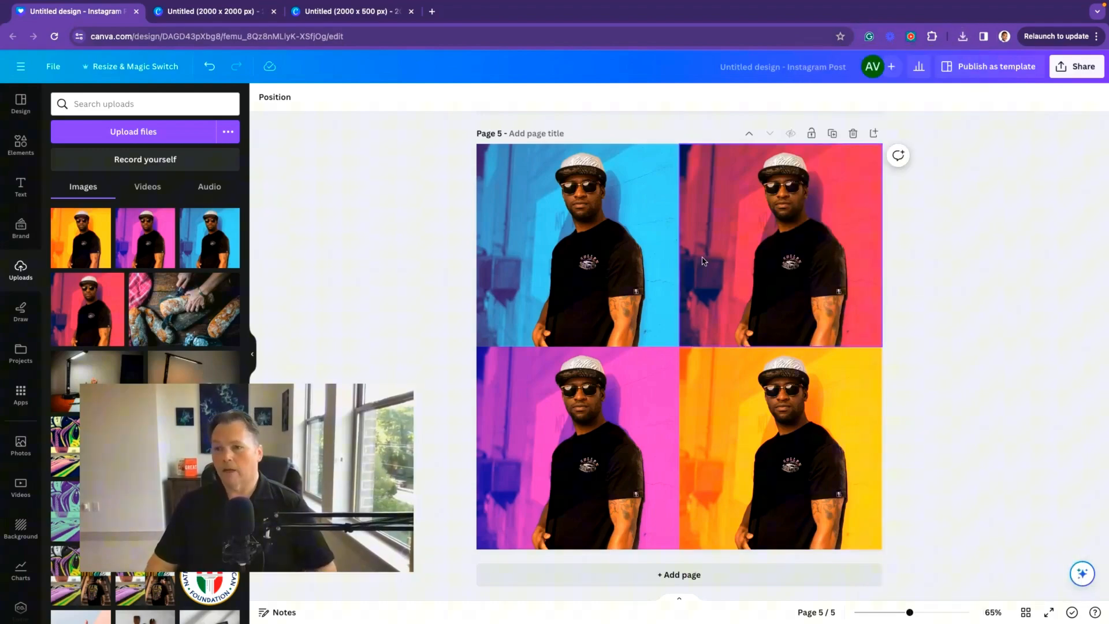
Step: Copy and resize the design to a custom size of 2000 × 500 px
scroll(415, 265, up, 20)
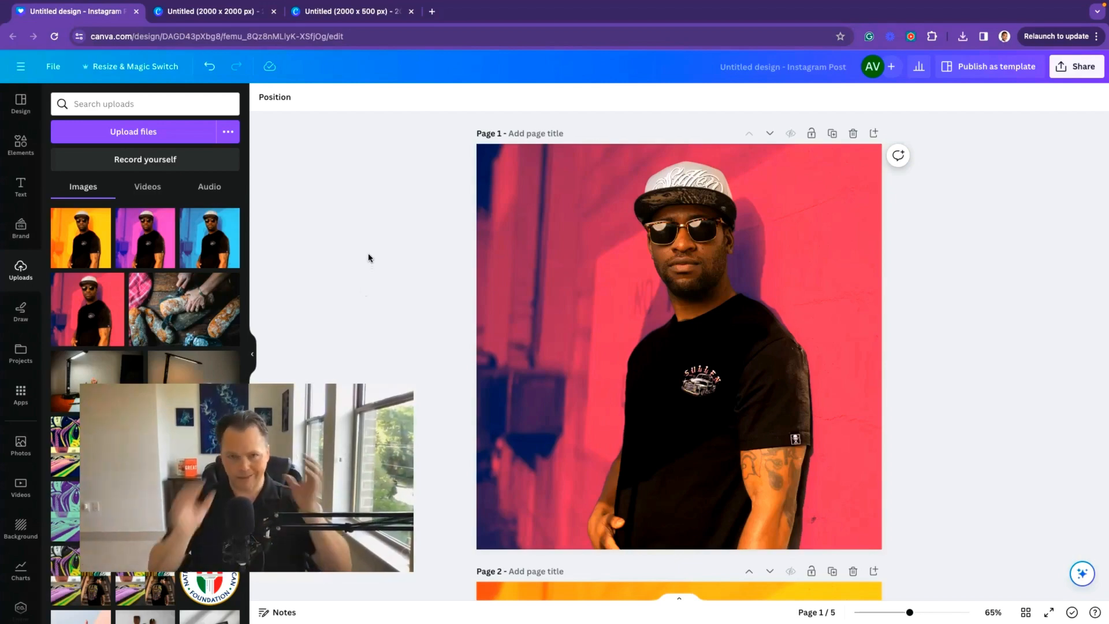
click(135, 69)
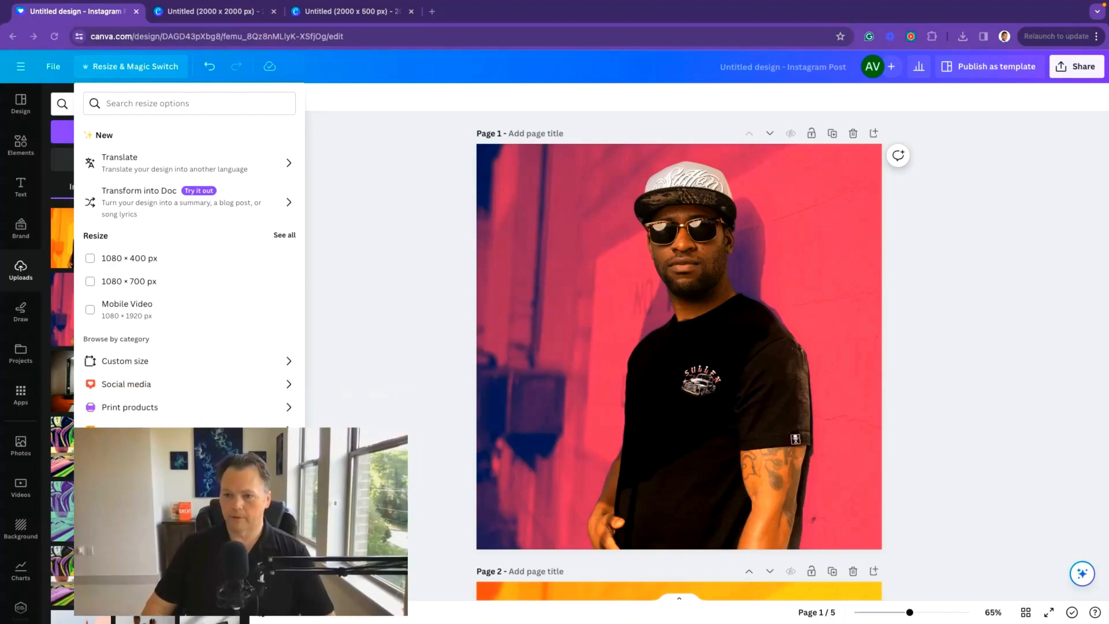
click(133, 362)
click(119, 175)
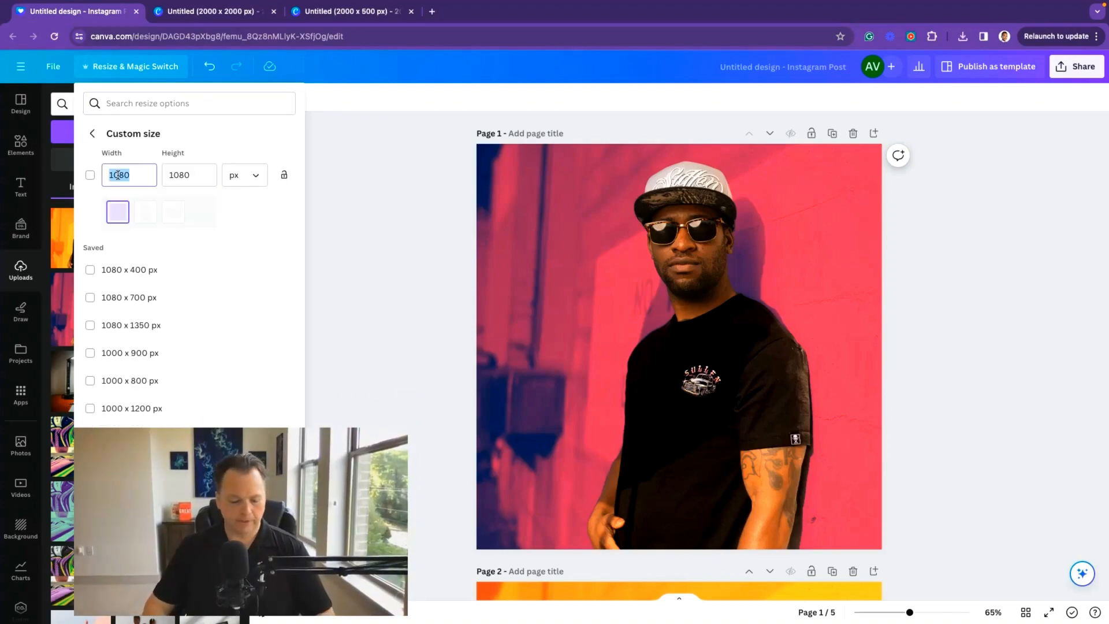
text(2000)
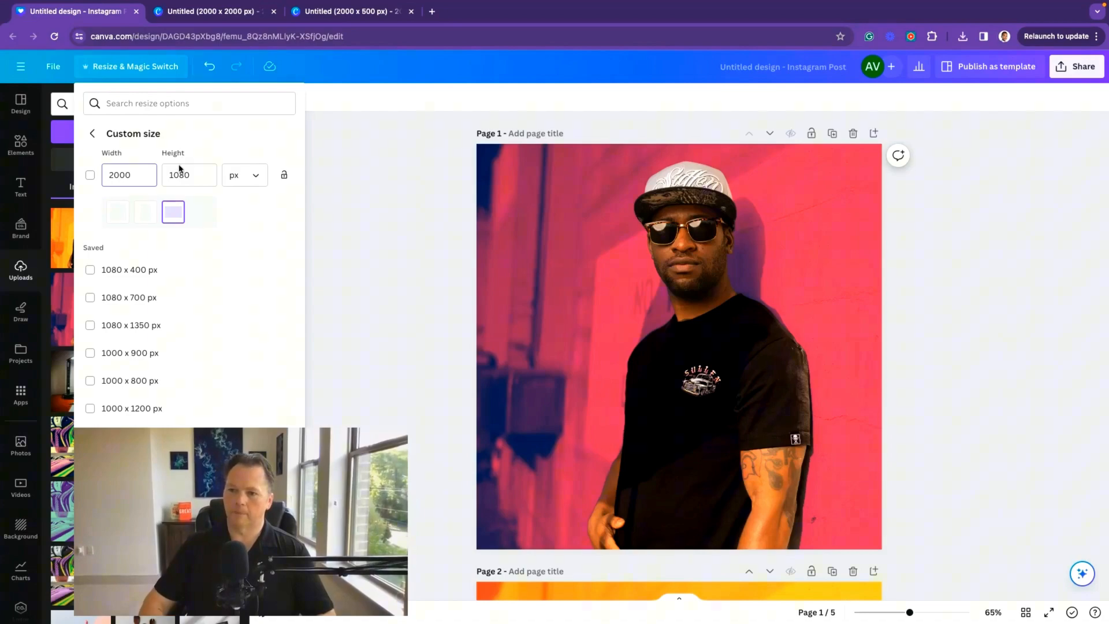
click(178, 175)
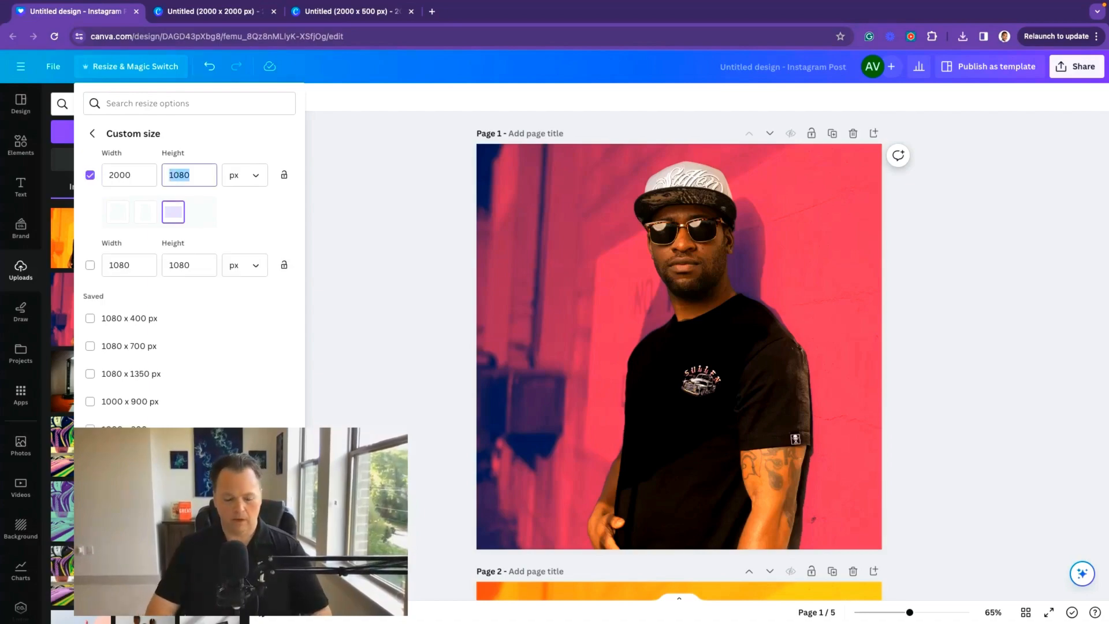
text(5)
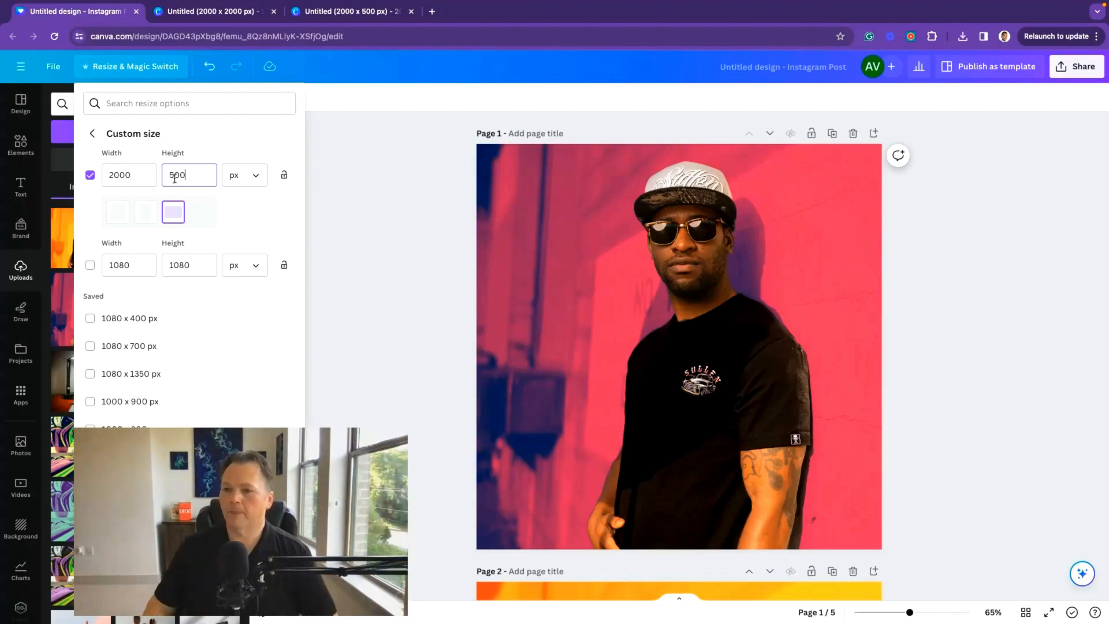
drag(259, 572, 891, 525)
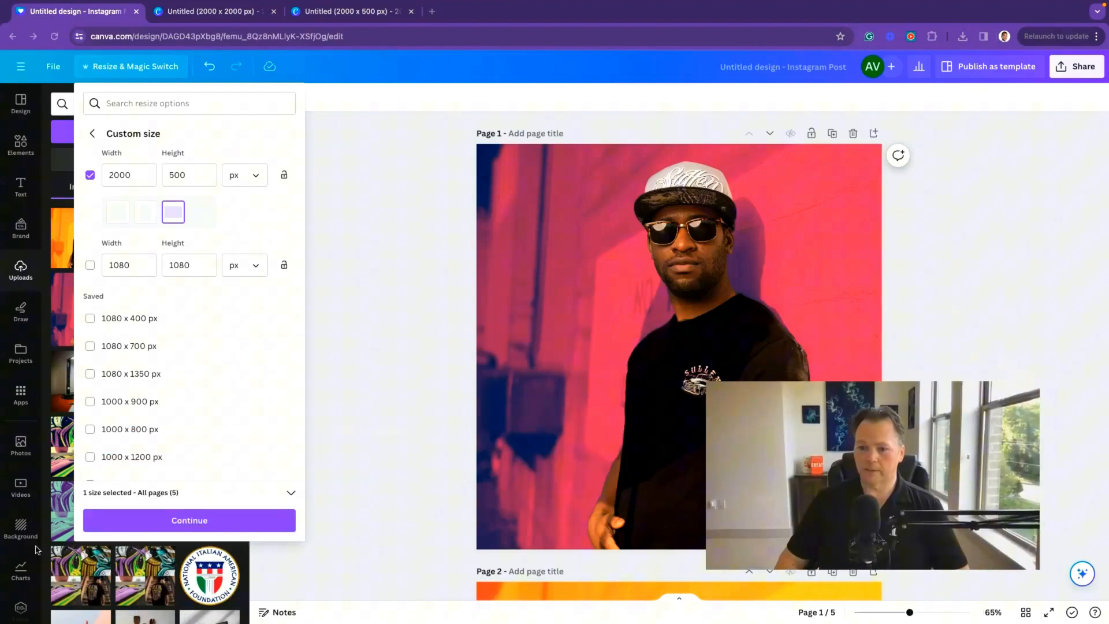
click(177, 517)
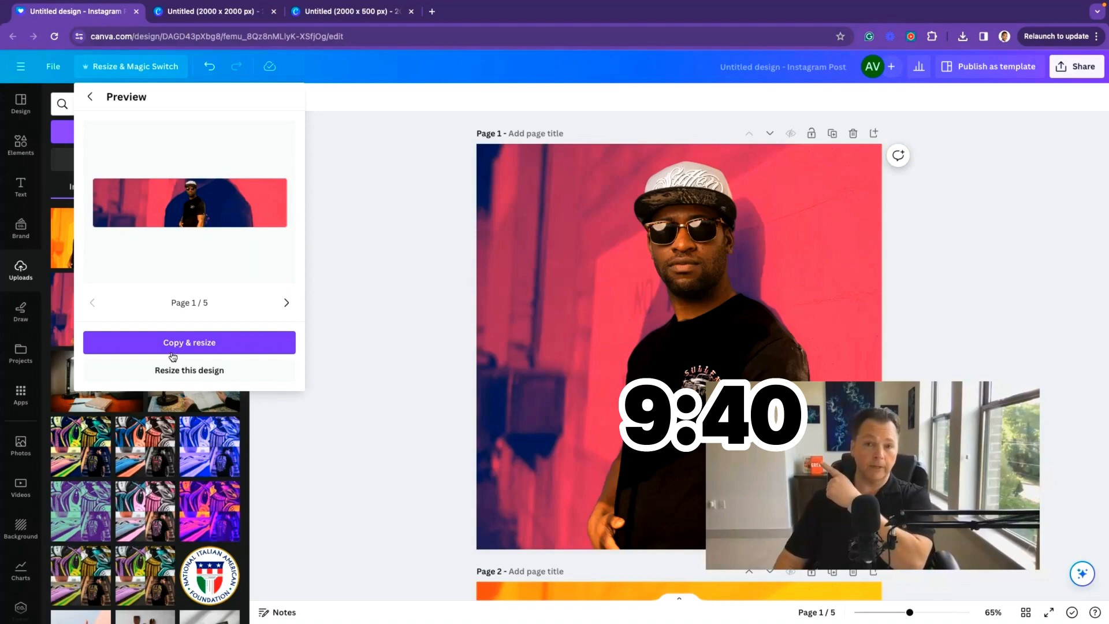
click(172, 351)
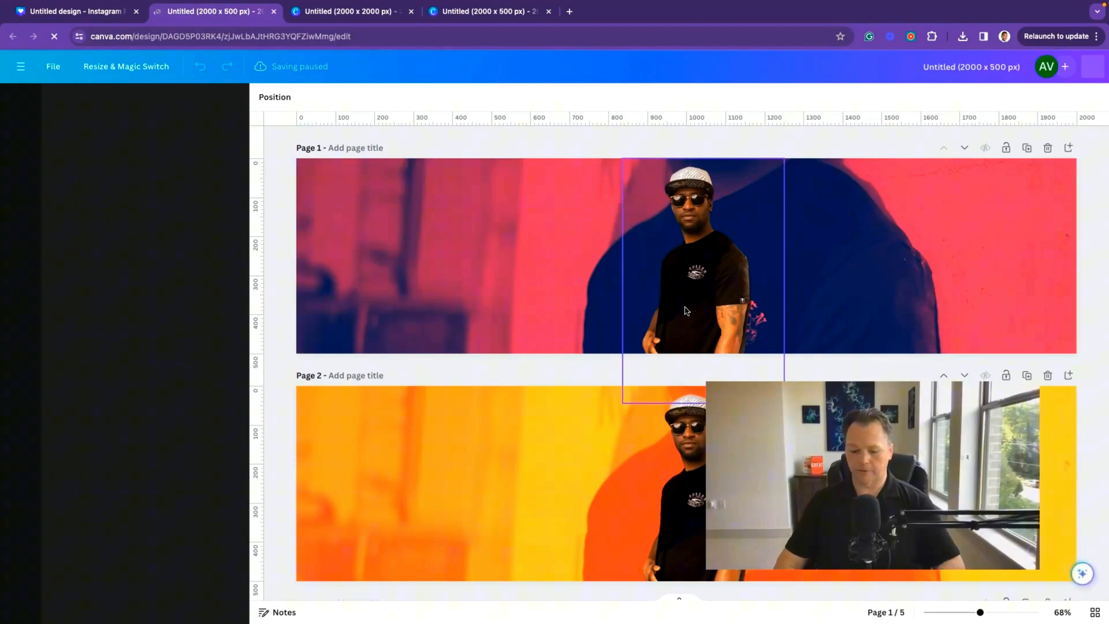
Step: Delete the photo from page 1 of the resized copy
click(685, 310)
key(Delete)
click(686, 310)
key(Delete)
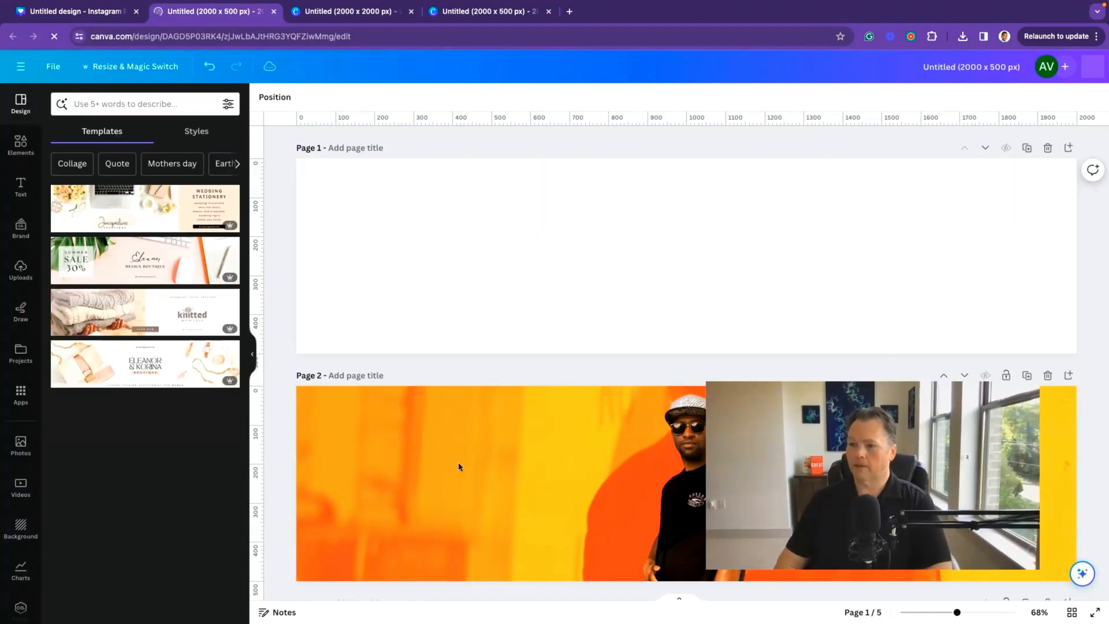
Step: Delete pages 2 to 5 so only the blank first page remains
click(465, 474)
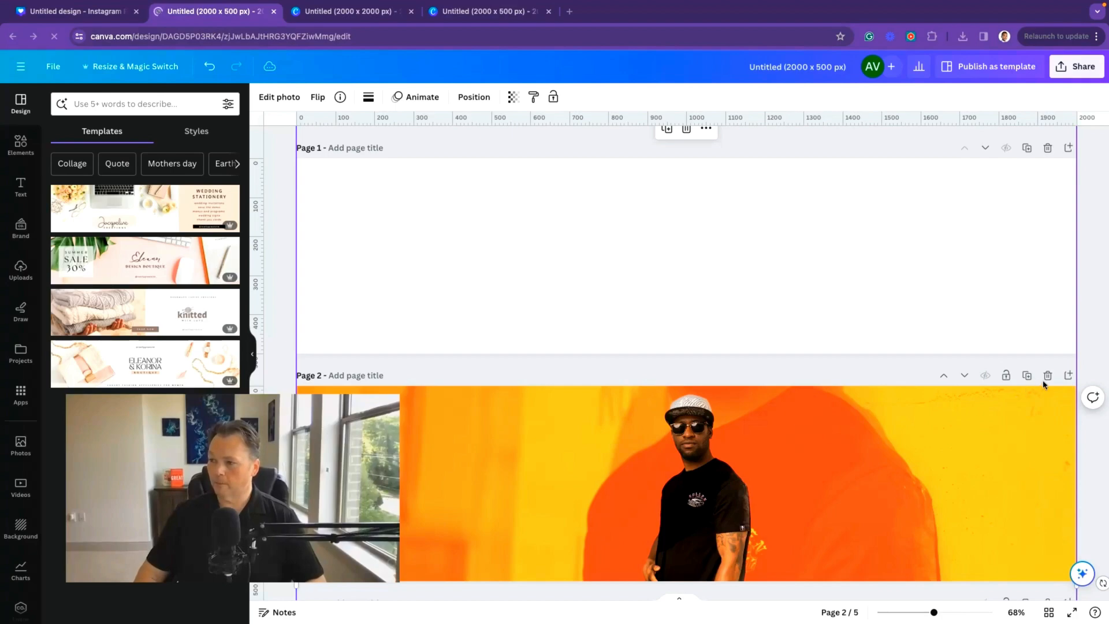
click(1047, 376)
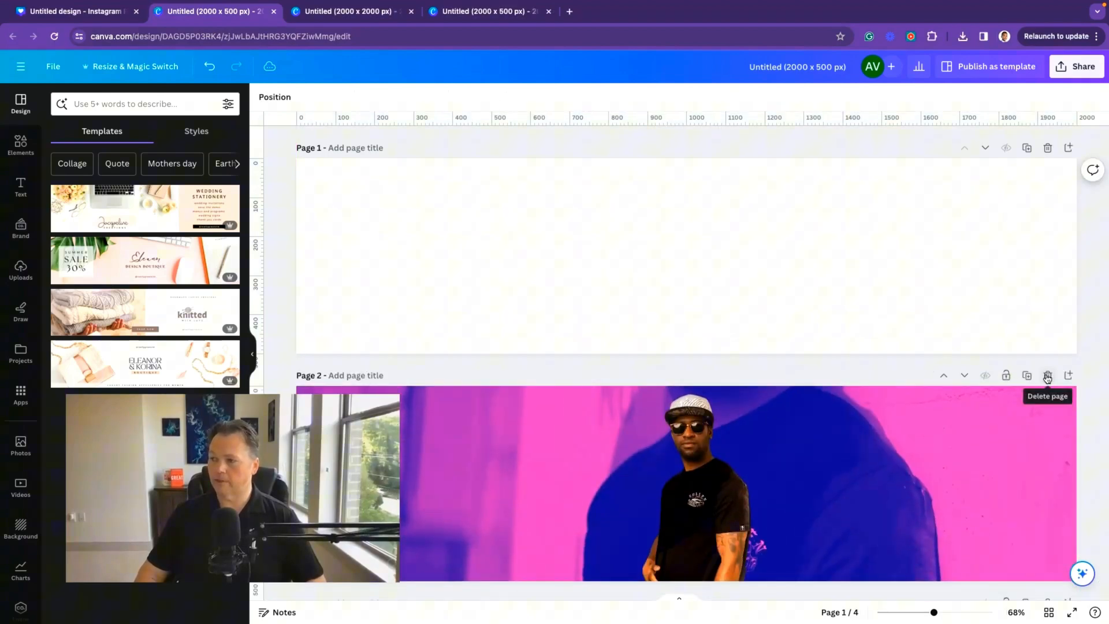
click(1046, 376)
click(1047, 376)
click(1047, 376)
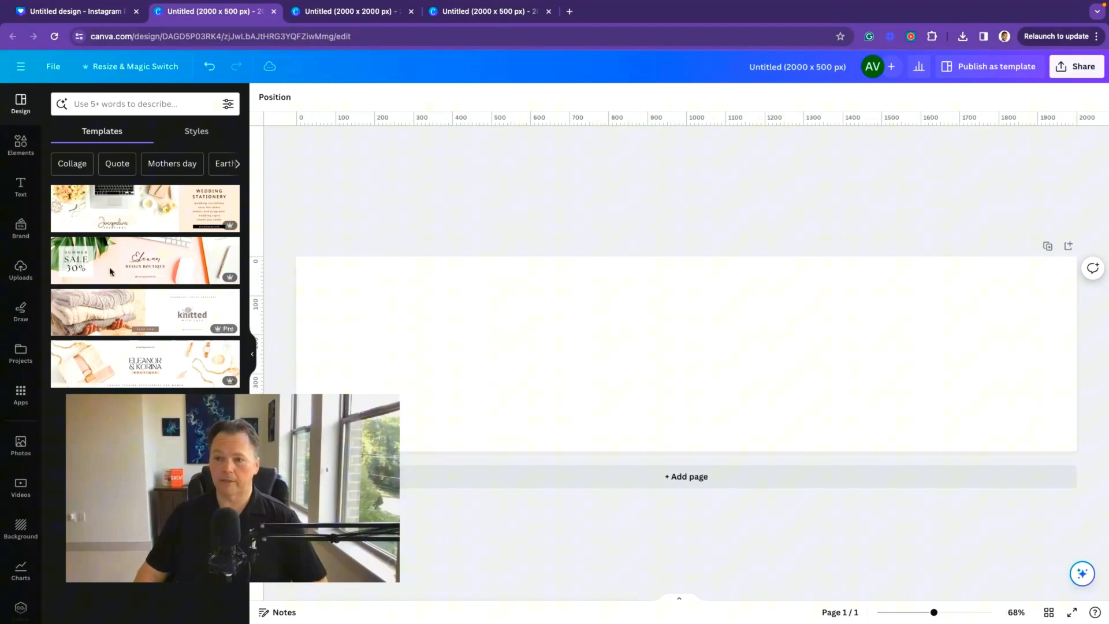
Step: Add four duotone photo variants from uploads onto the banner page
click(21, 270)
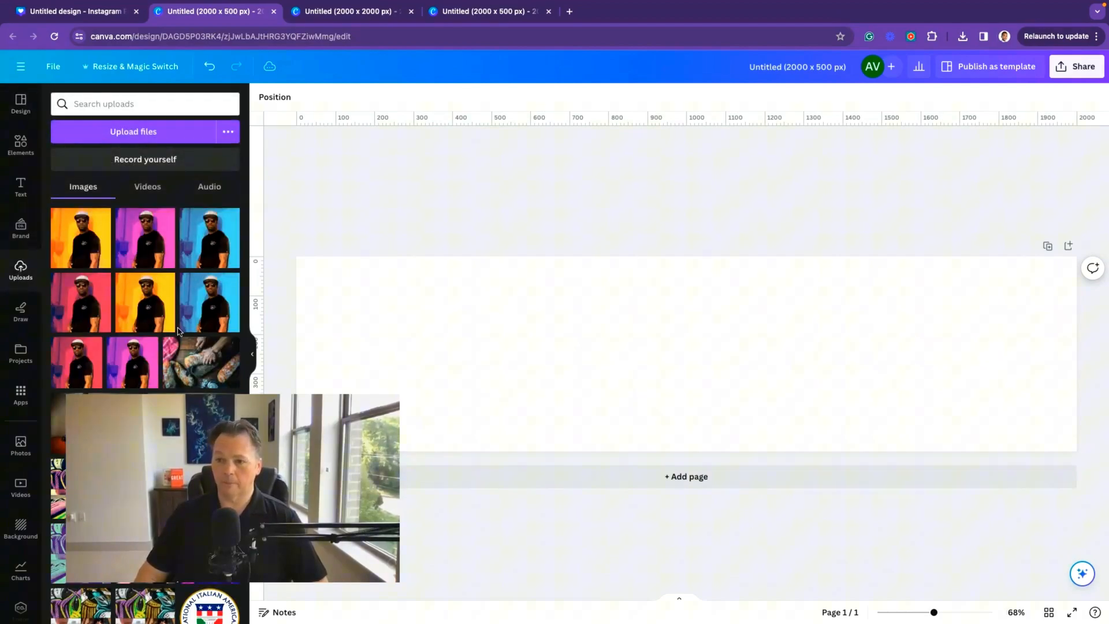
click(66, 237)
click(144, 237)
click(209, 238)
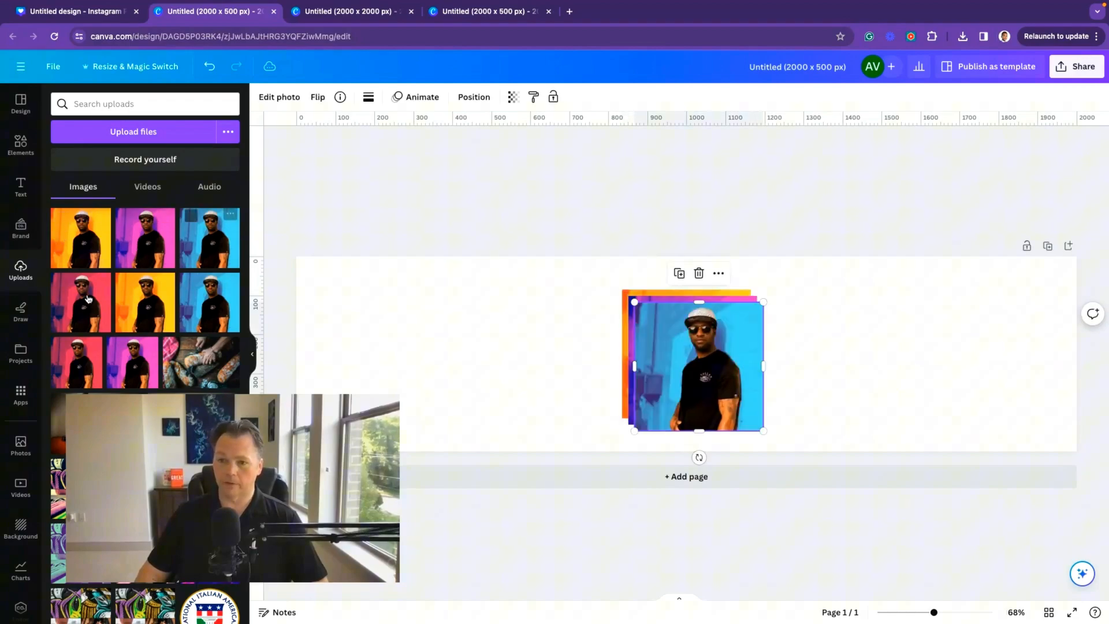
click(88, 299)
Step: Line up the four photos edge to edge in a single row across the banner
drag(703, 383, 524, 350)
click(653, 393)
drag(653, 392, 806, 433)
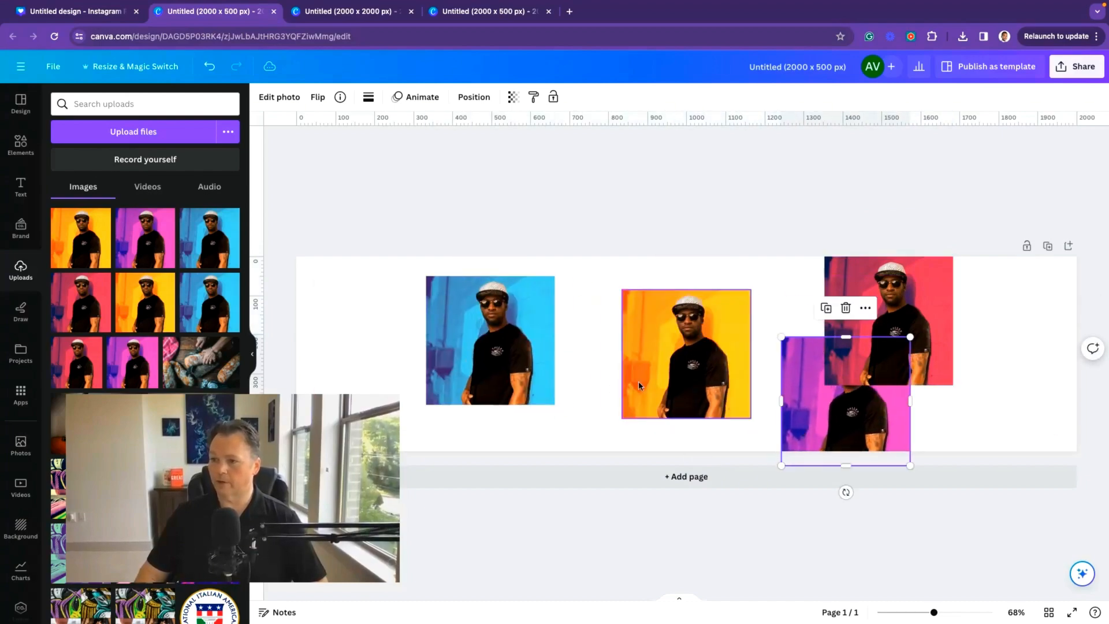
drag(687, 352, 687, 439)
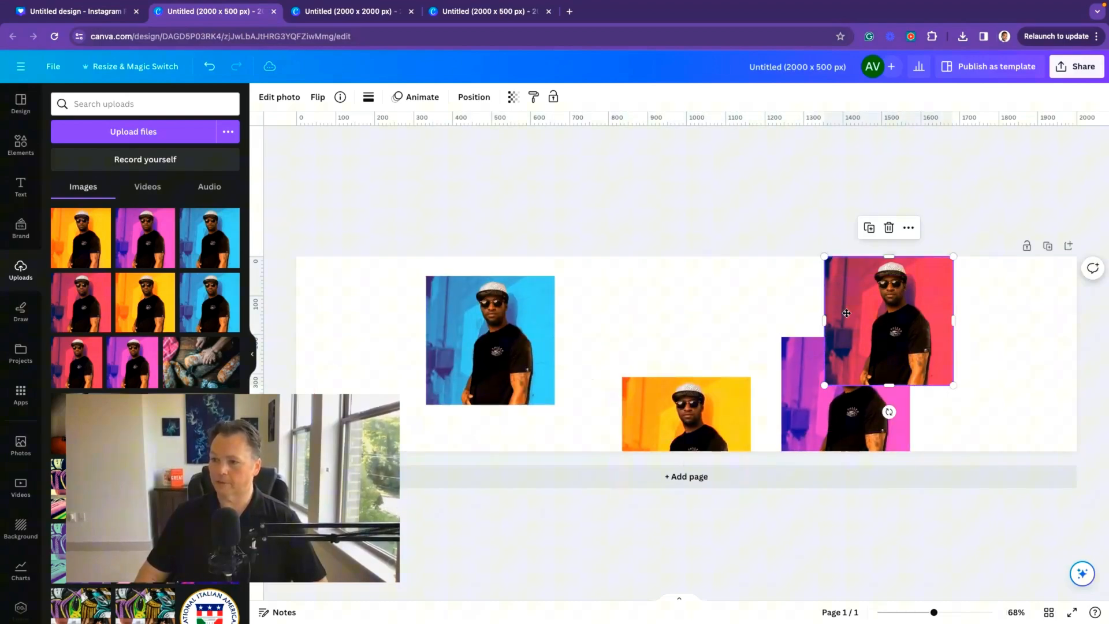
drag(937, 330, 684, 331)
drag(552, 323, 567, 303)
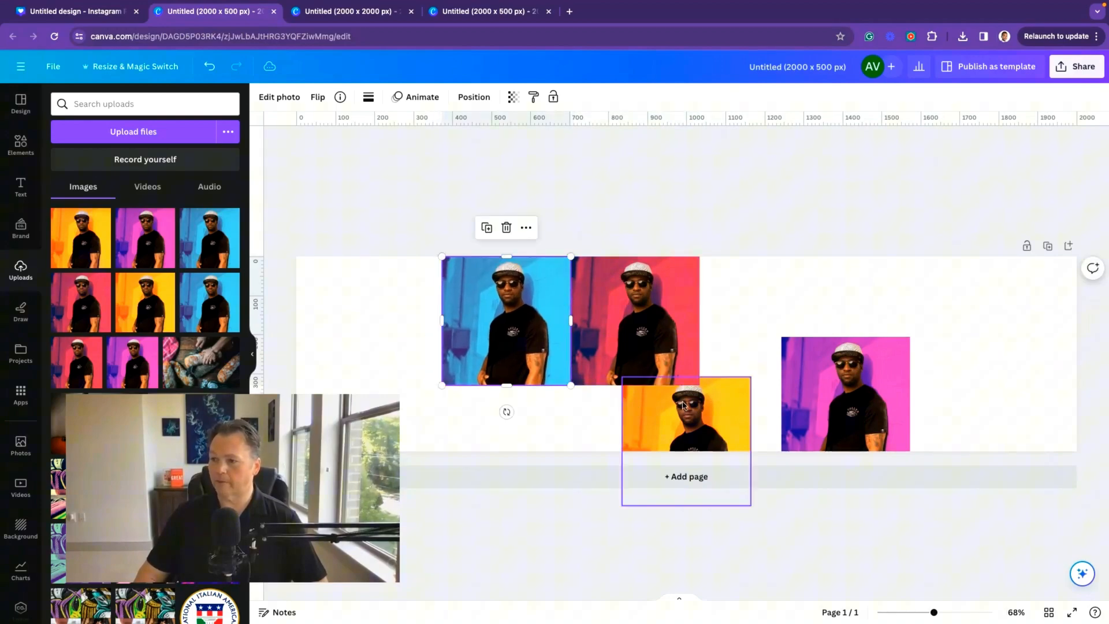
drag(682, 404, 760, 284)
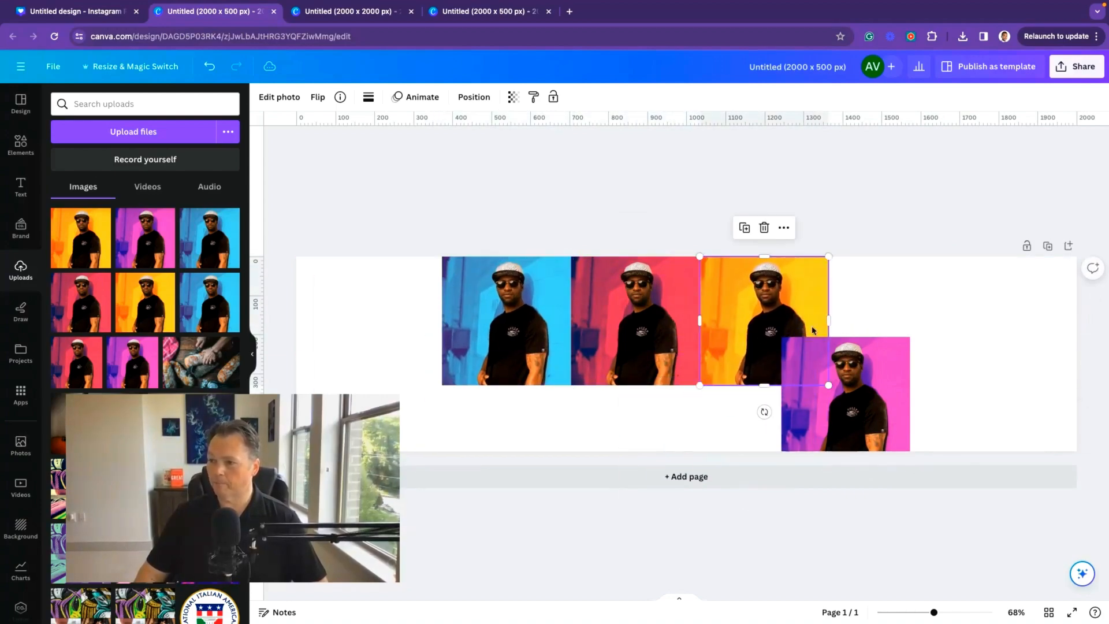
drag(864, 377, 911, 297)
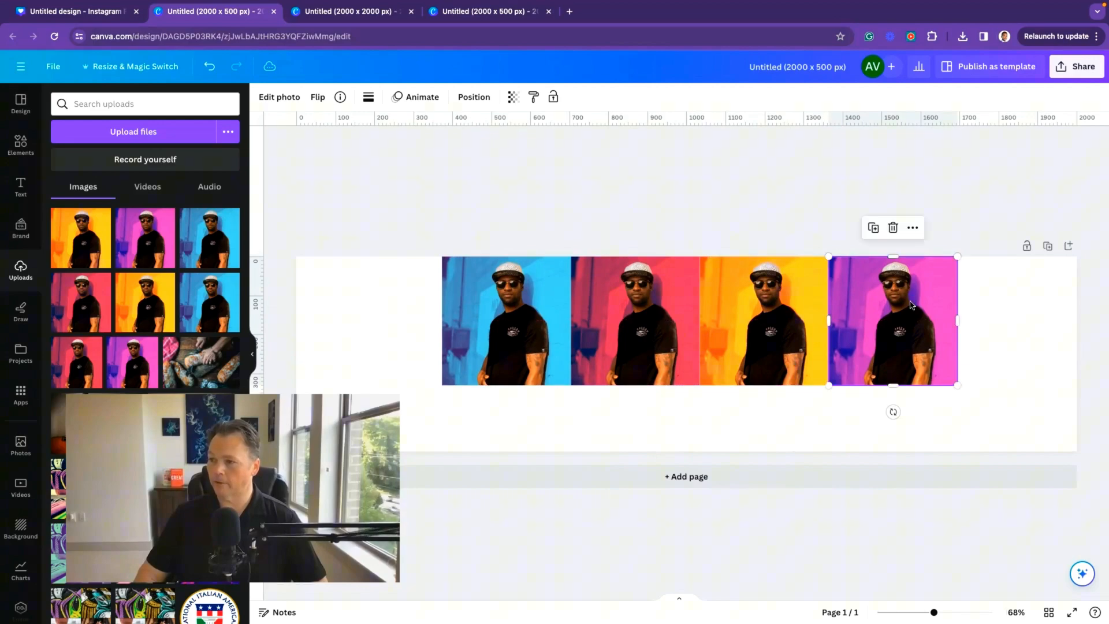
Step: Select all four photos together and scale them up to fill the whole banner
click(946, 419)
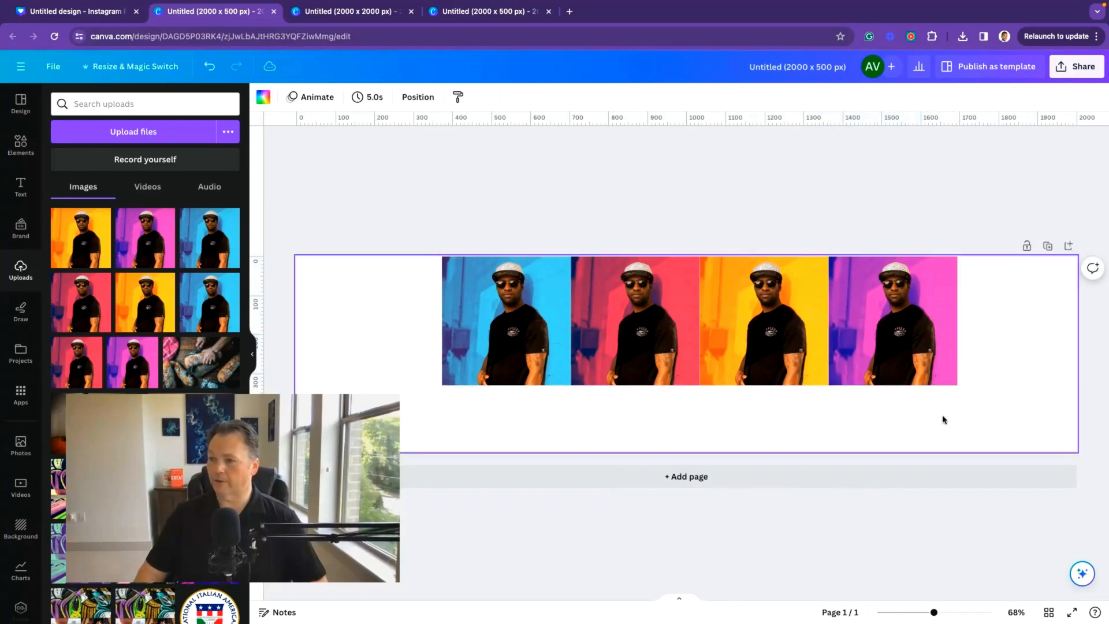
drag(944, 419, 335, 308)
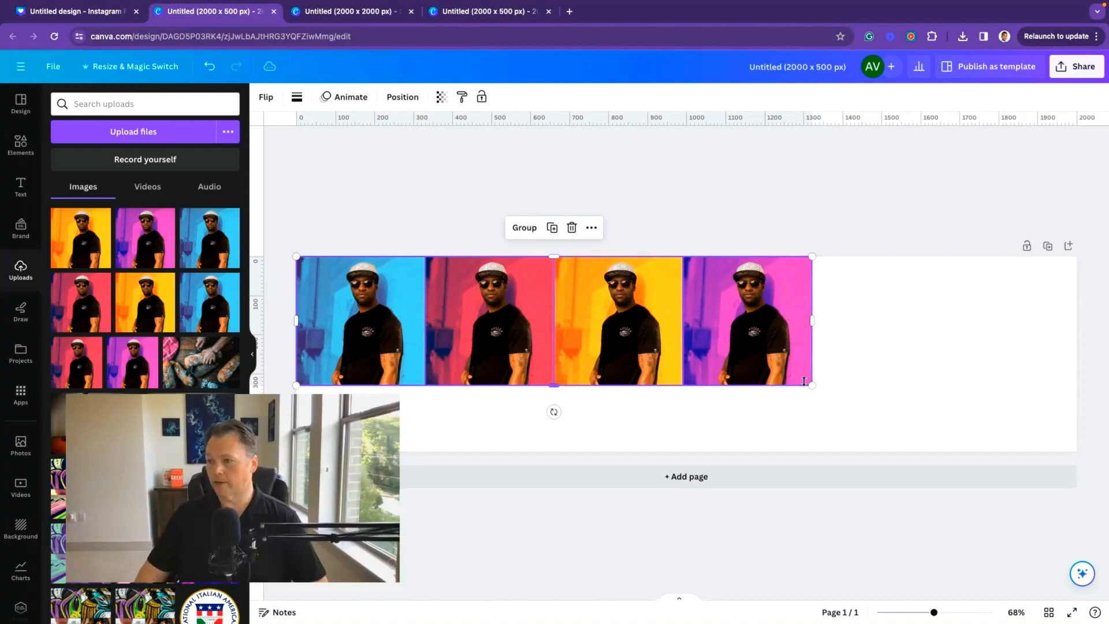
drag(810, 383, 1071, 472)
click(802, 202)
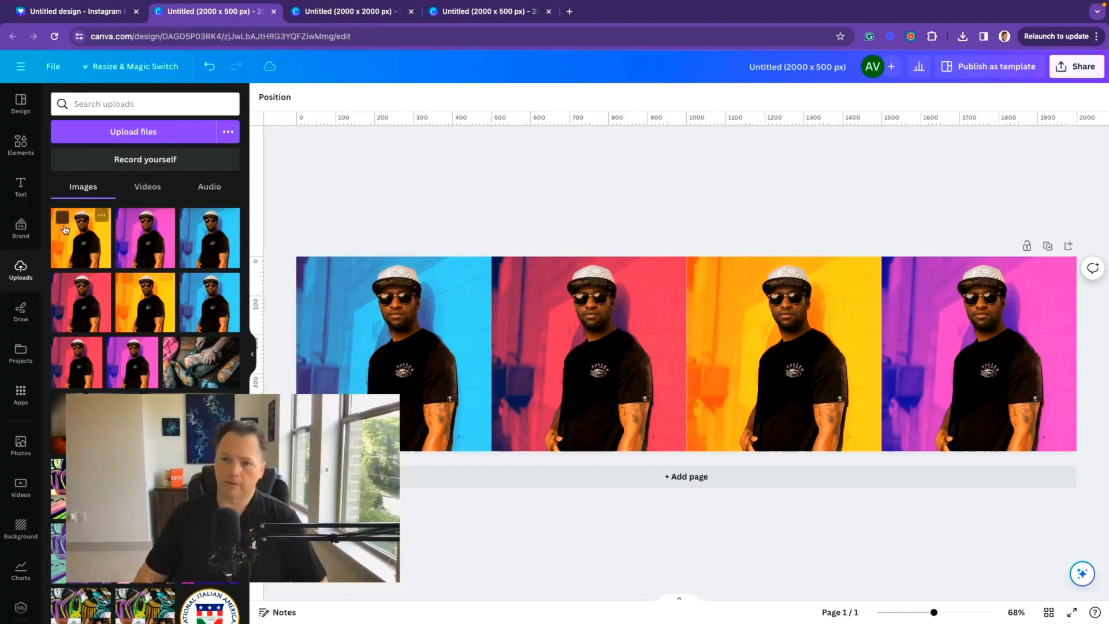
Step: Add the halftone dot graphic from recently used Elements and rotate it about 90°
click(21, 145)
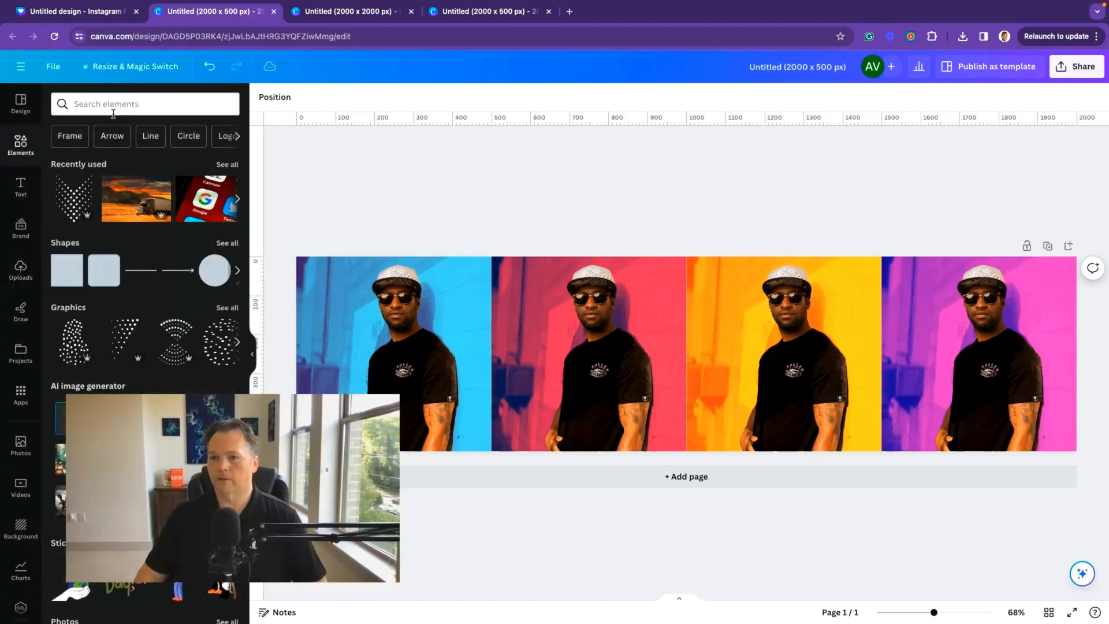
click(75, 193)
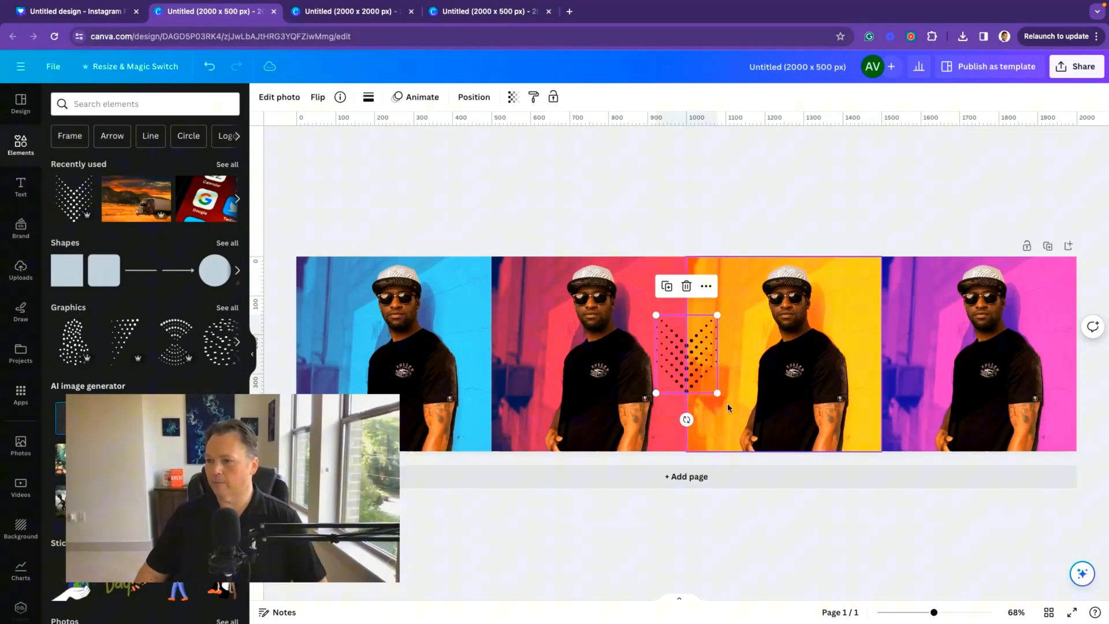
drag(701, 415, 764, 354)
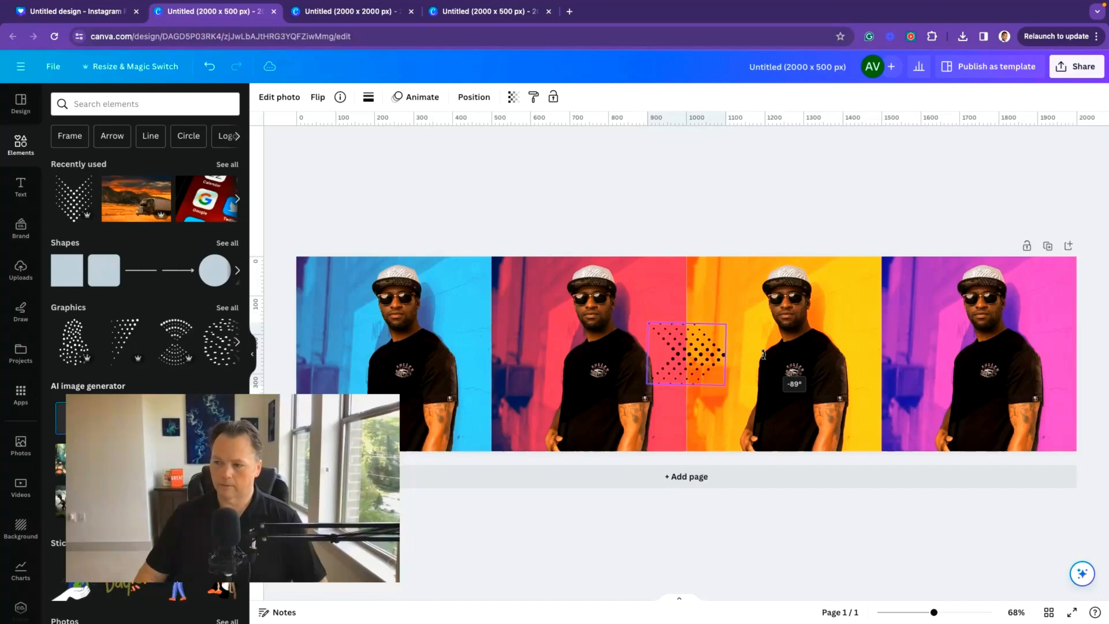
drag(764, 354, 763, 353)
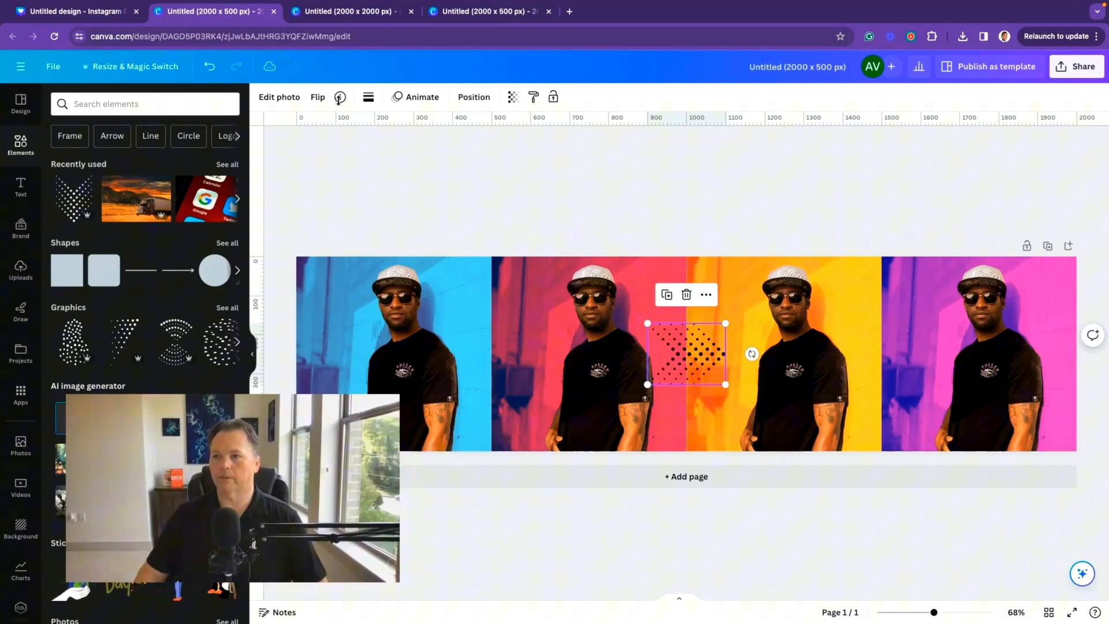
Step: Place the halftone graphic, slightly smaller, over the seam between the first two photos and colour it white
click(368, 97)
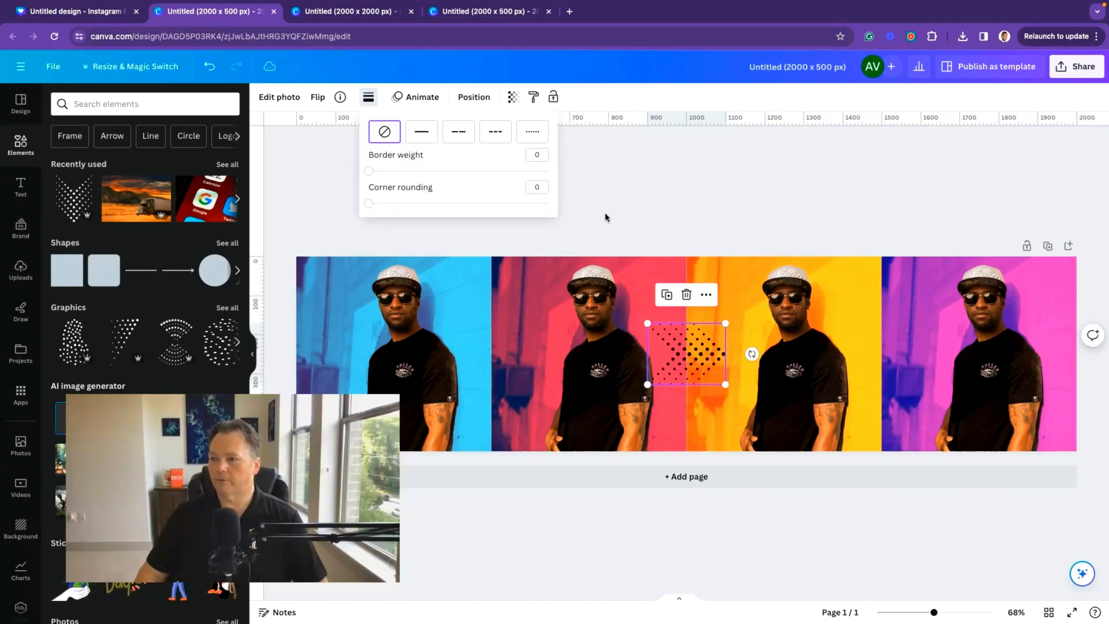
drag(678, 357, 482, 309)
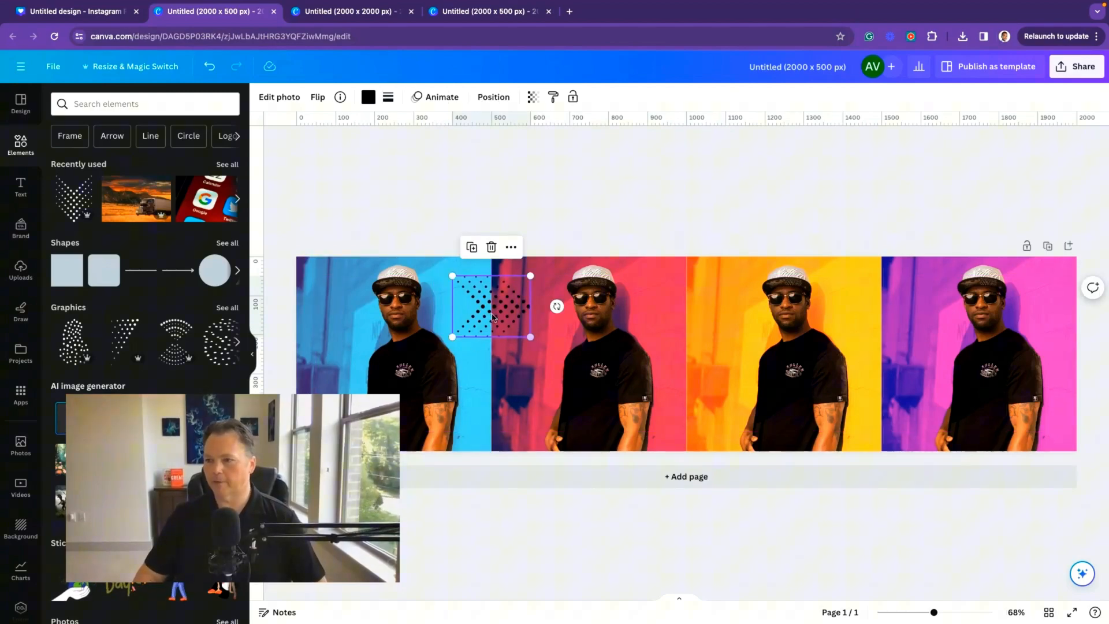
drag(531, 338, 517, 327)
click(368, 98)
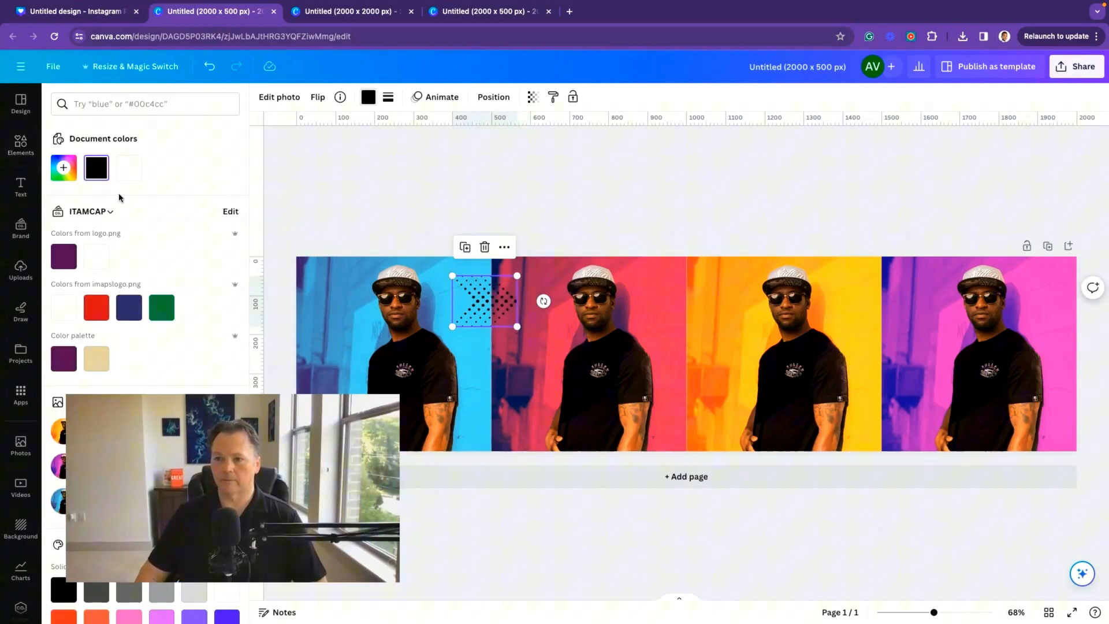
click(128, 167)
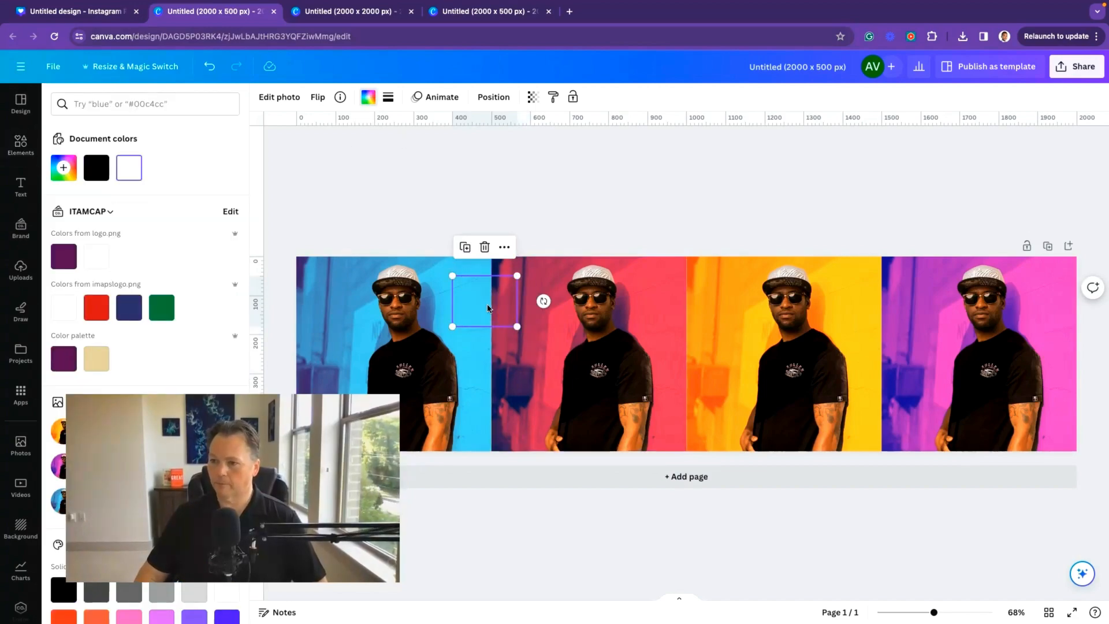
Step: Duplicate the white halftone graphic onto the other photo seams, one placed lower on the middle seam
drag(488, 303, 882, 298)
key(super+d)
click(881, 298)
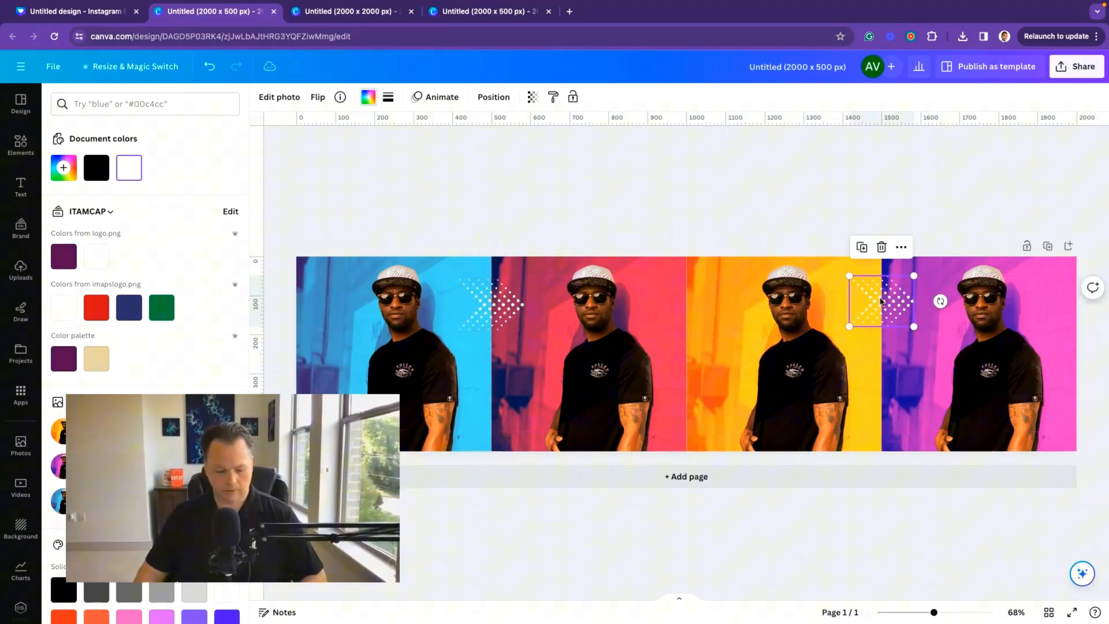
drag(888, 306, 688, 407)
click(659, 188)
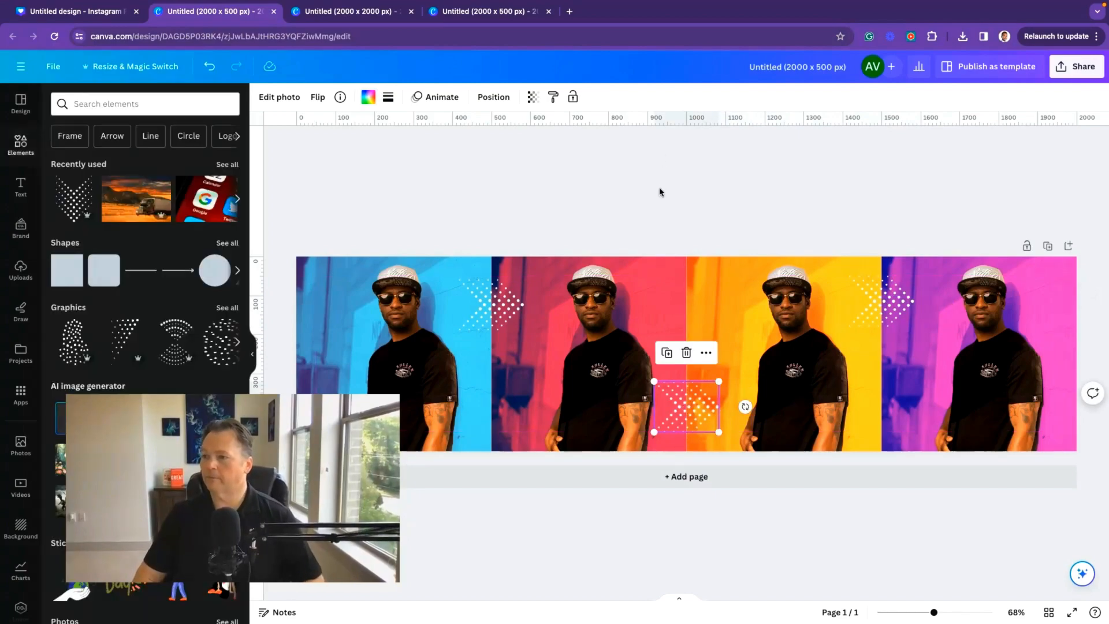
click(731, 173)
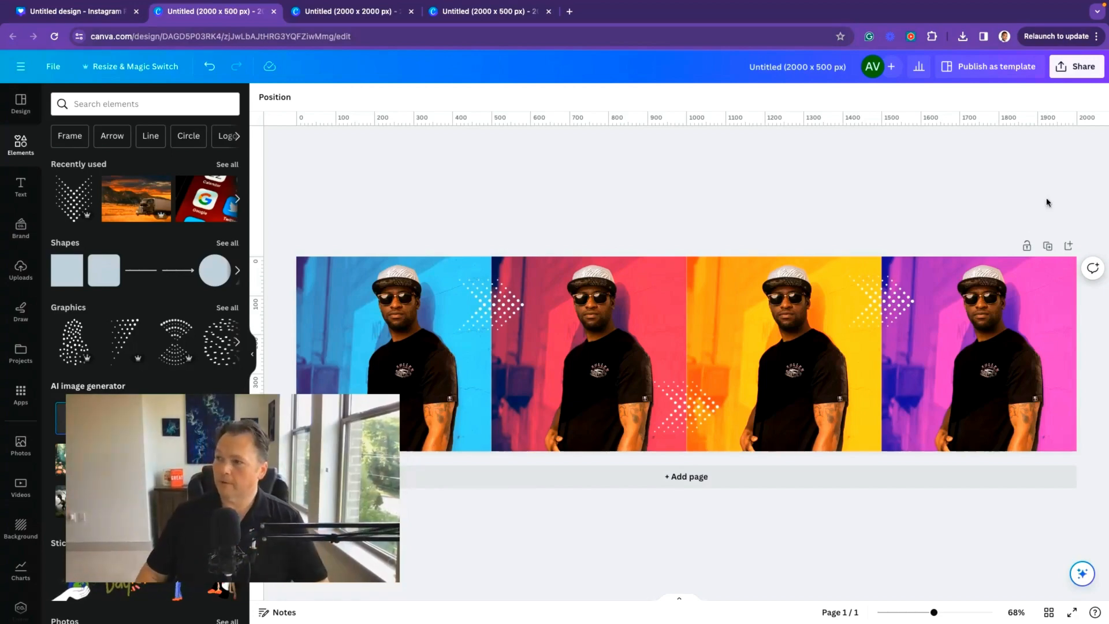
Step: Download the banner as a PNG
click(1069, 75)
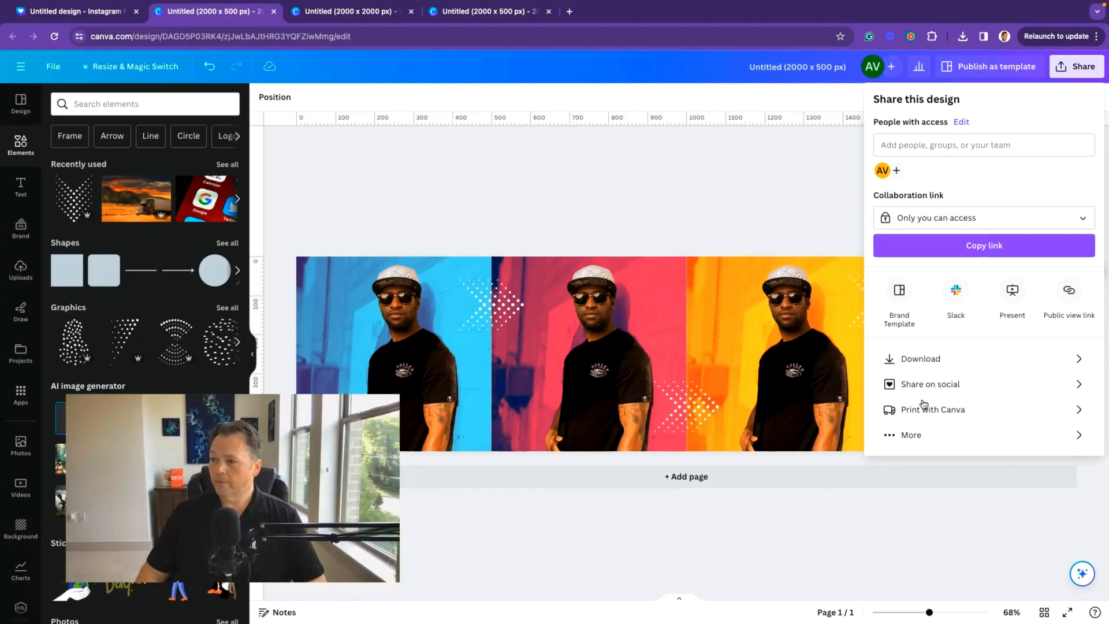
click(962, 359)
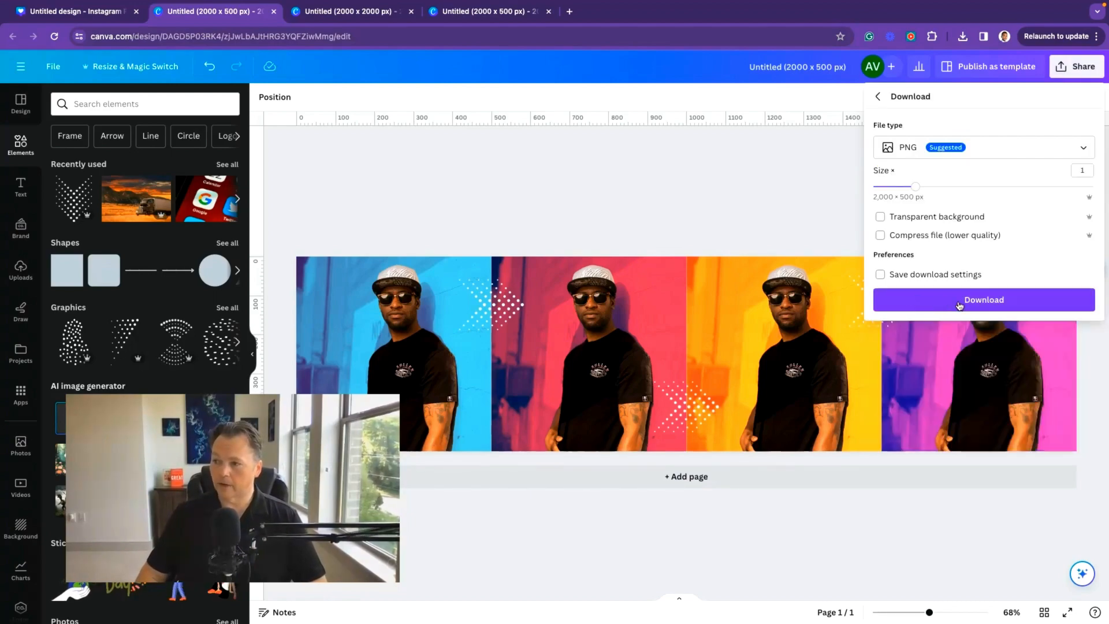
click(960, 308)
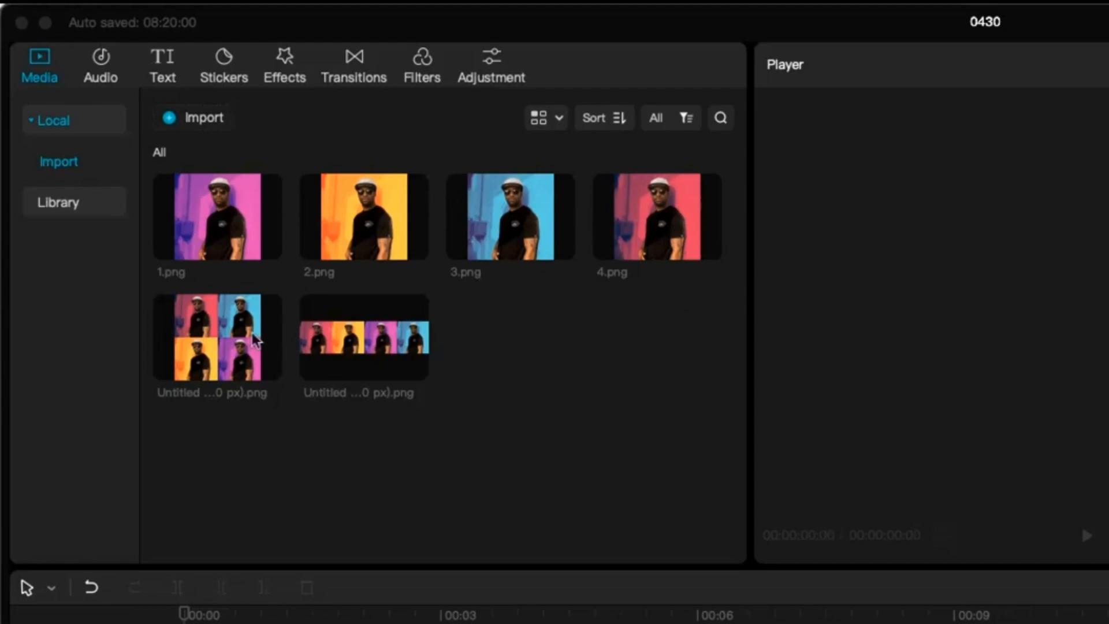
Step: Switch to CapCut and add the four duotone images 1.png to 4.png to the timeline
drag(675, 289, 271, 231)
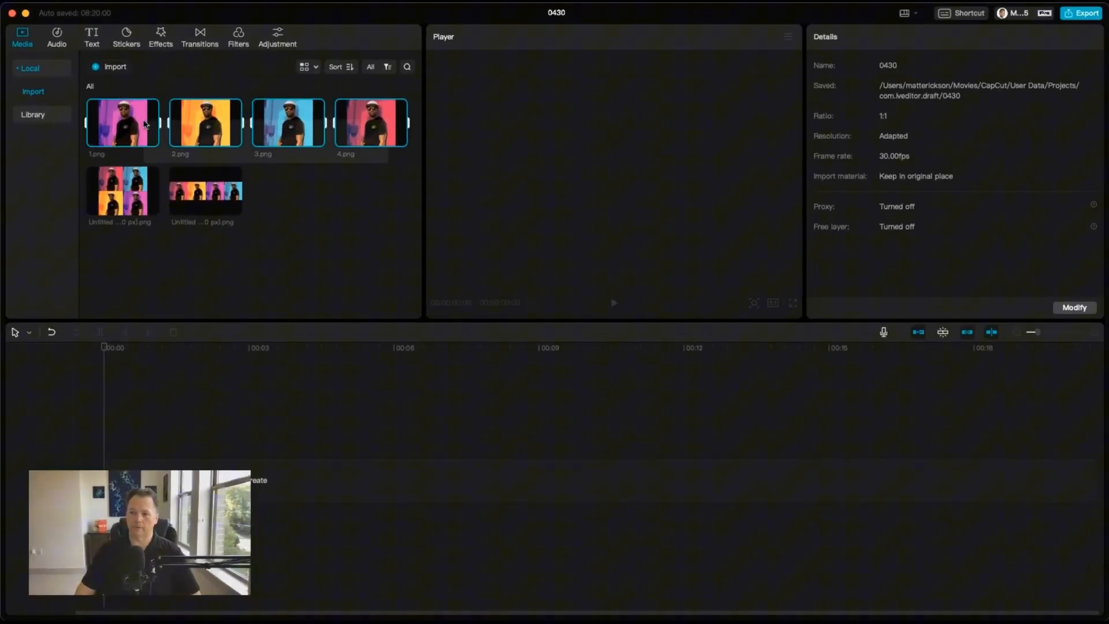
click(400, 140)
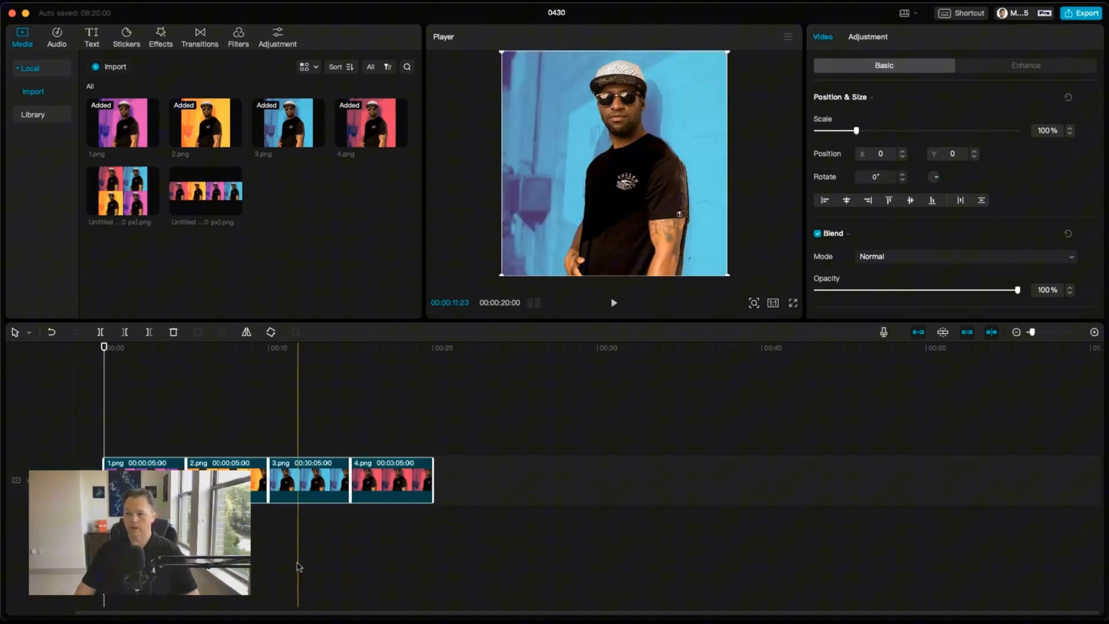
Step: Move the 2.png clip to the end of the sequence
click(381, 602)
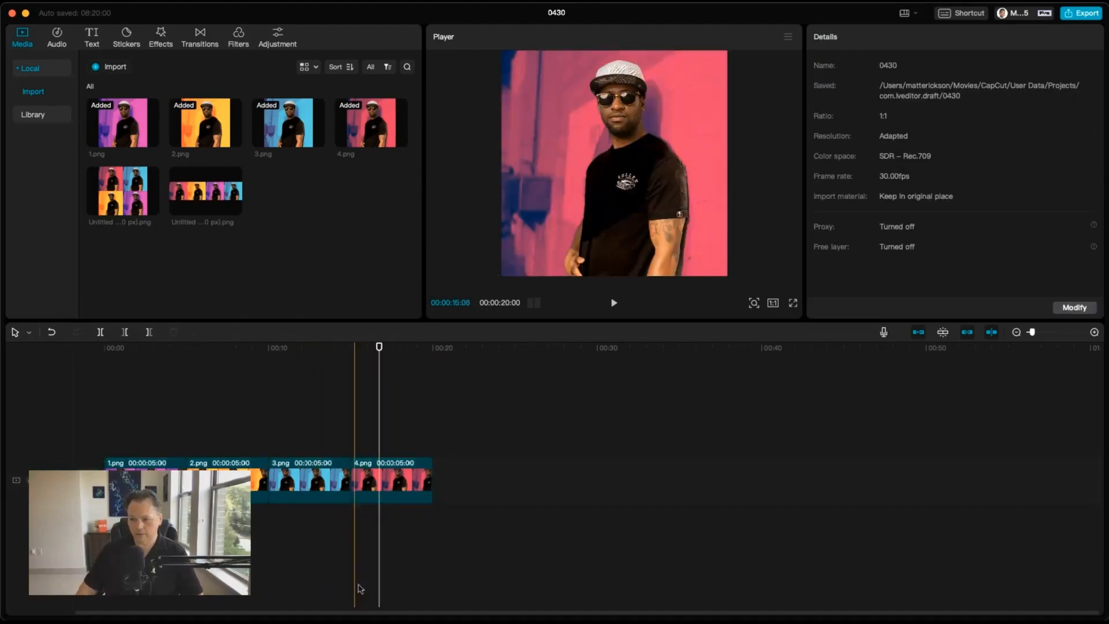
drag(223, 479, 397, 479)
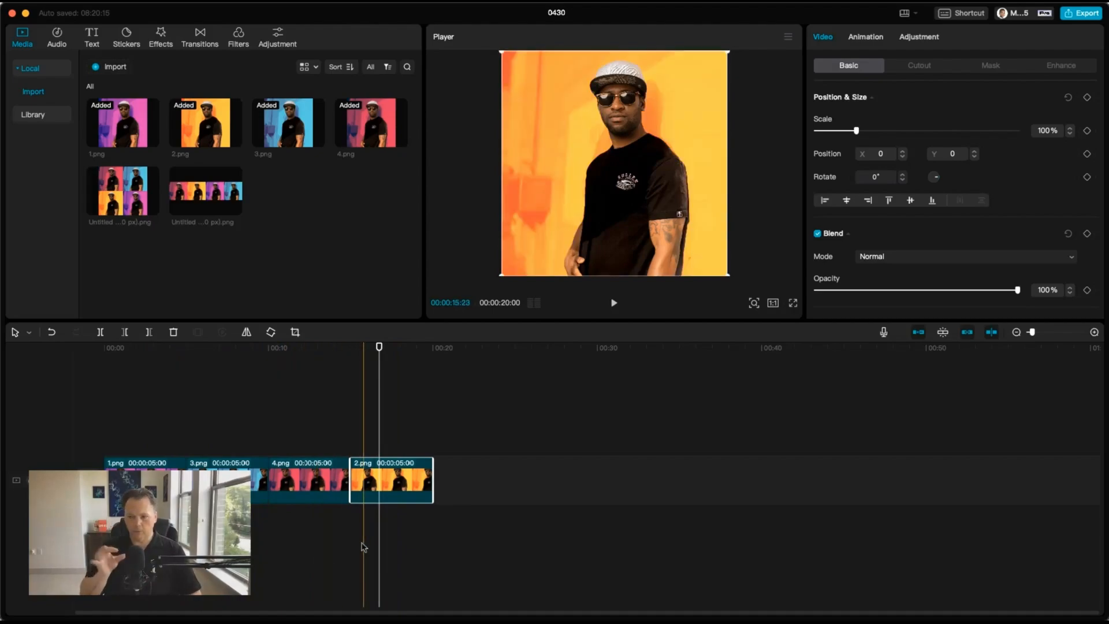
Step: Copy all four clips and paste them onto the main track after the originals
drag(396, 533, 110, 457)
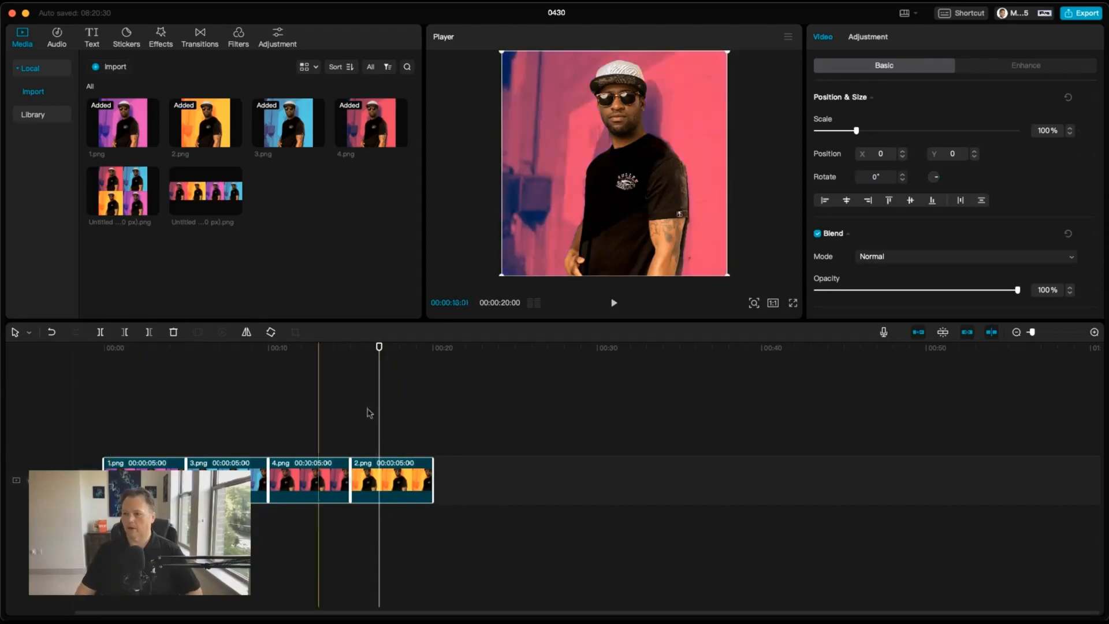
click(445, 415)
key(ctrl+v)
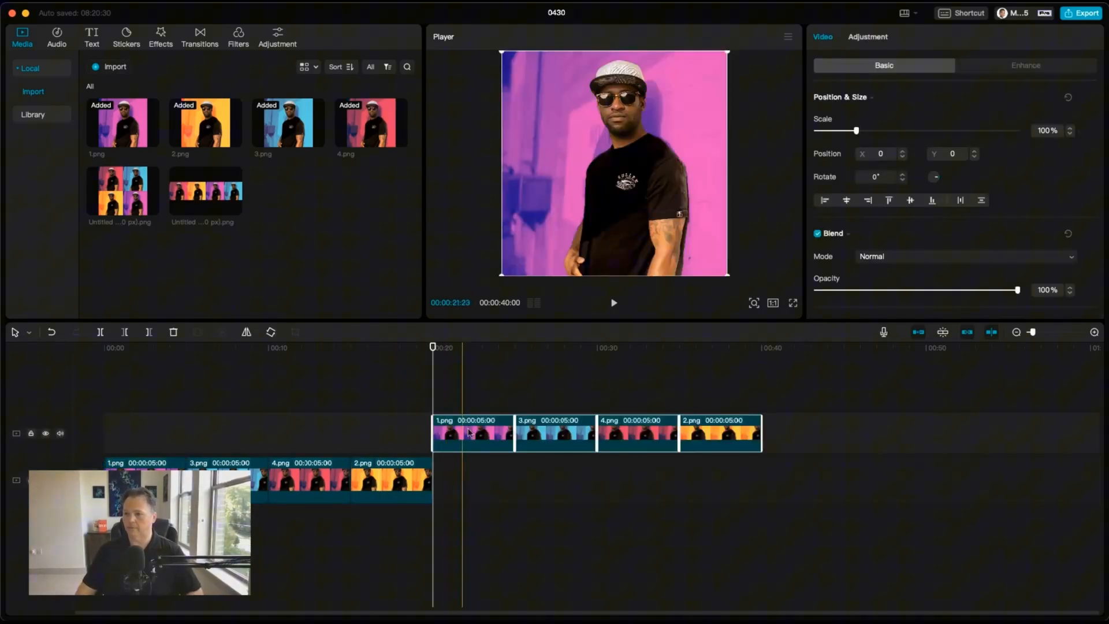
drag(476, 417, 477, 483)
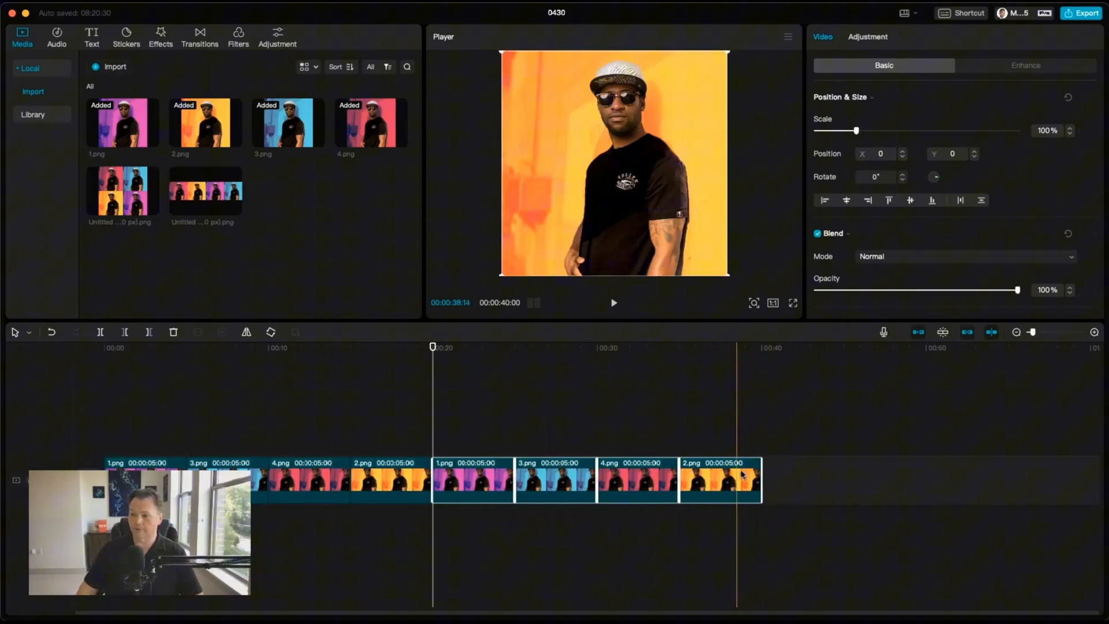
Step: Select all eight clips and shorten them so the sequence runs about 11 seconds
drag(723, 523, 155, 455)
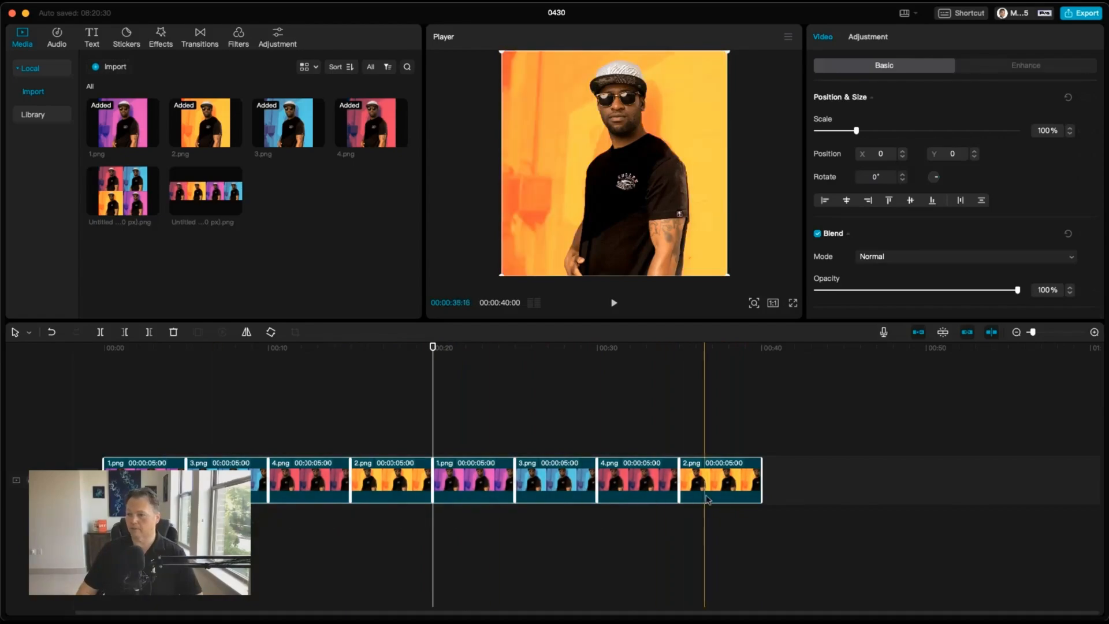
drag(761, 480, 692, 479)
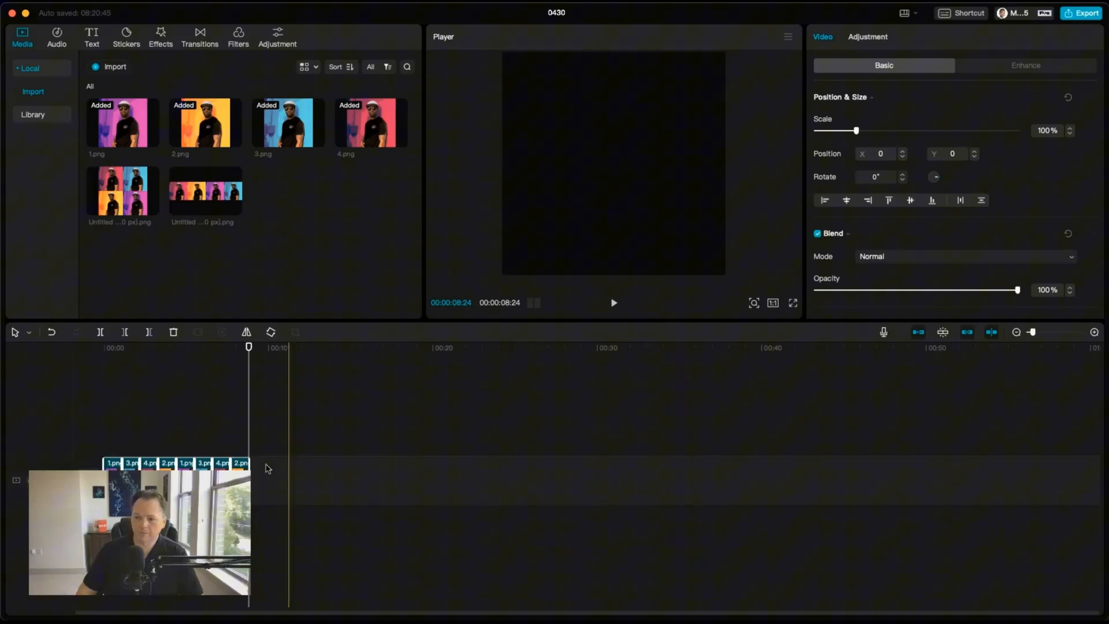
drag(251, 477, 331, 486)
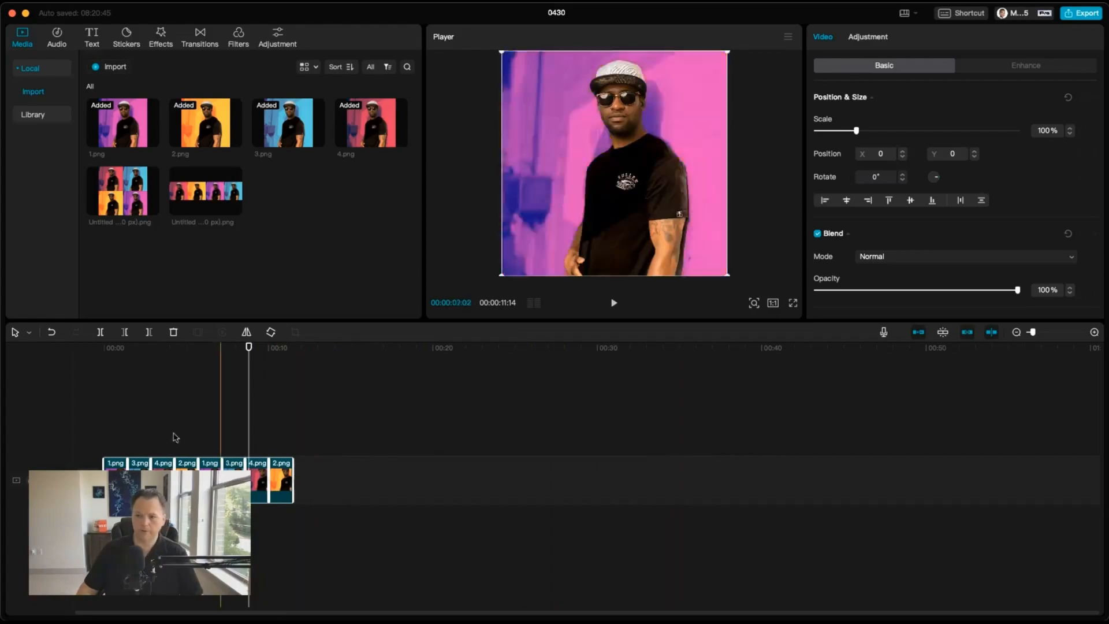
Step: Play the sequence, then shorten all clips further so it runs about 7 seconds
drag(110, 348, 77, 351)
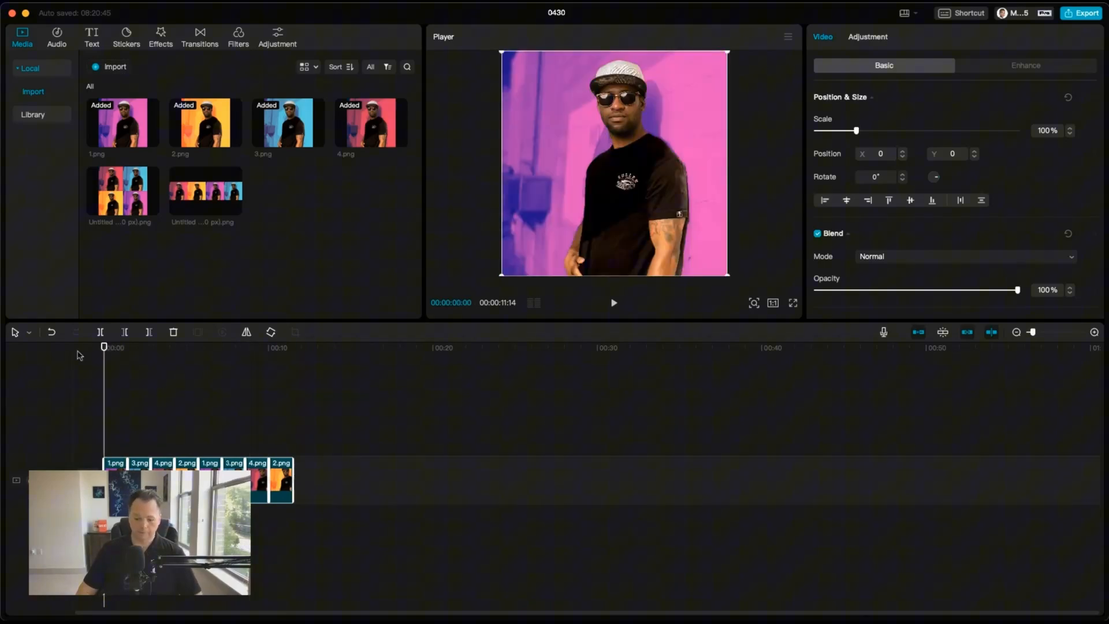
key(space)
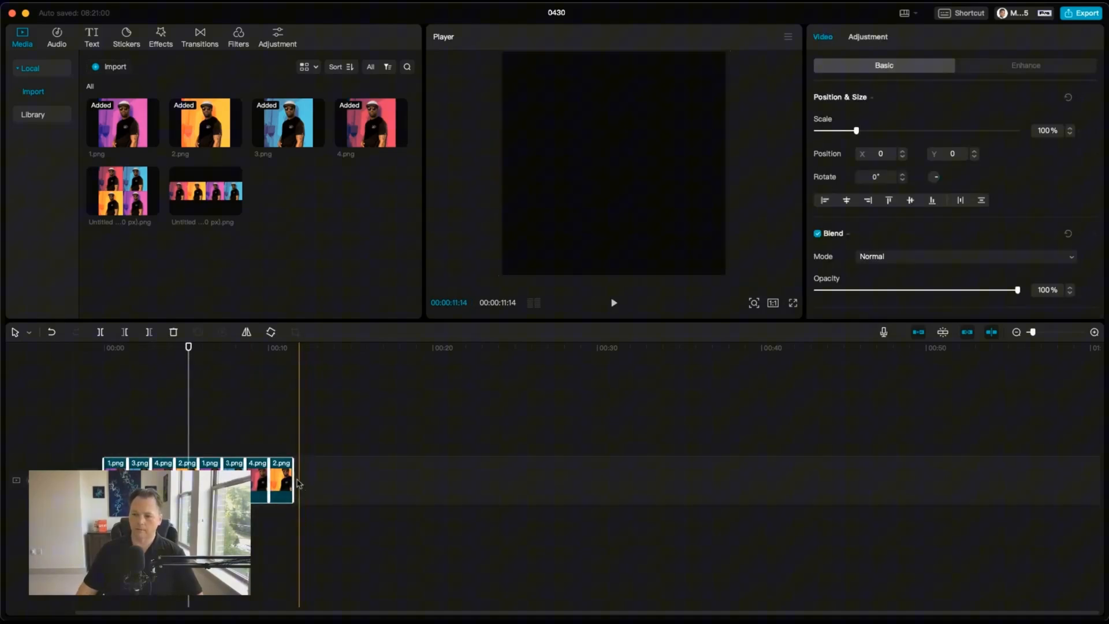
drag(292, 481, 284, 480)
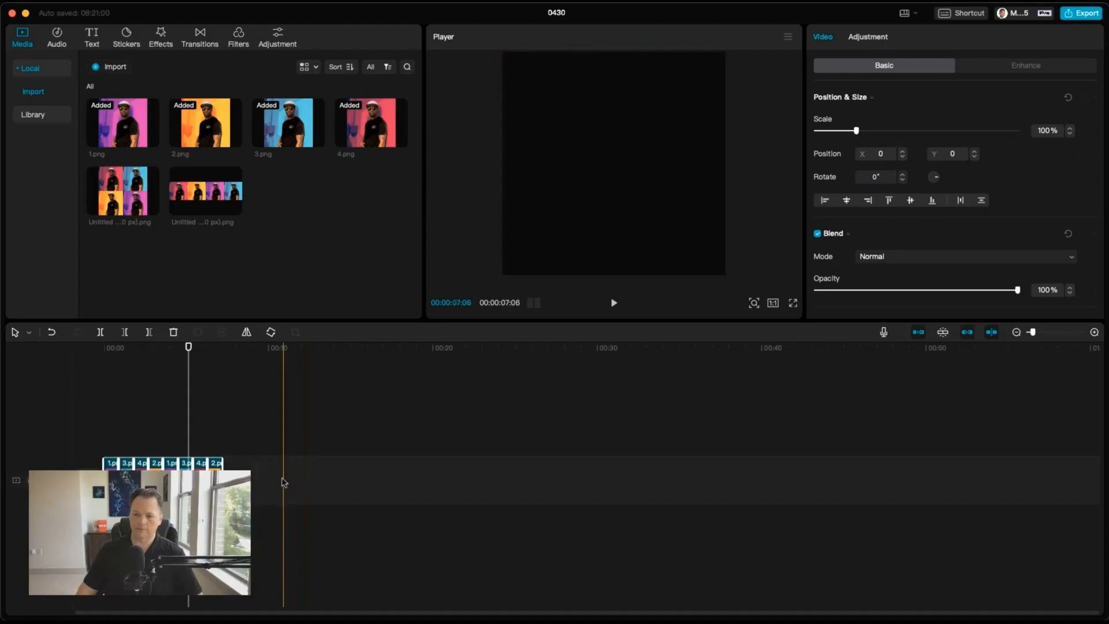
click(114, 365)
drag(114, 364, 95, 365)
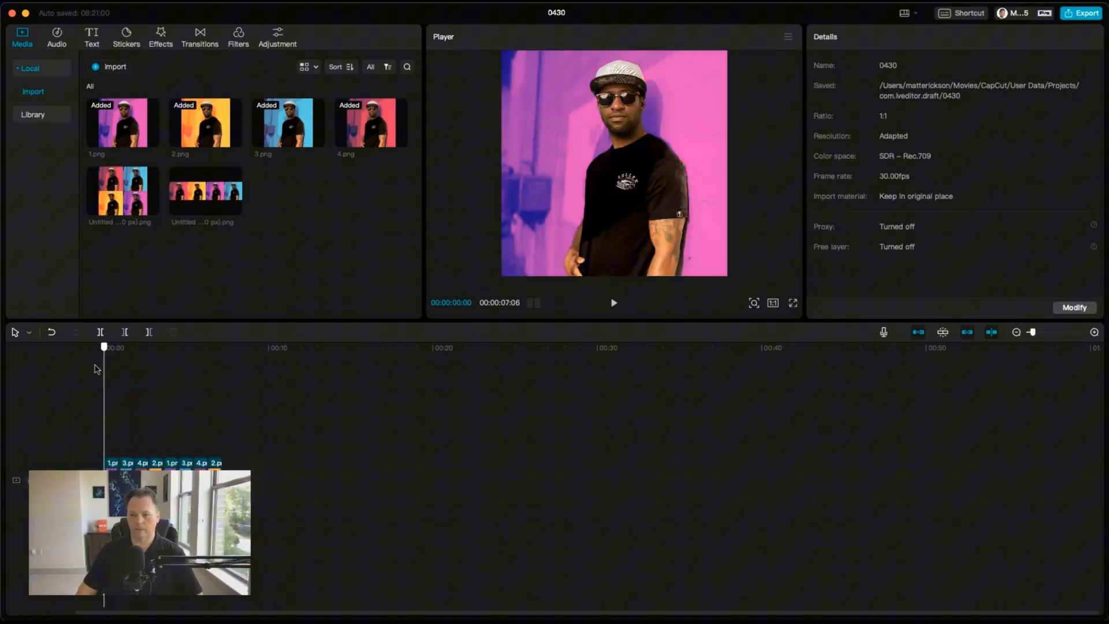
key(space)
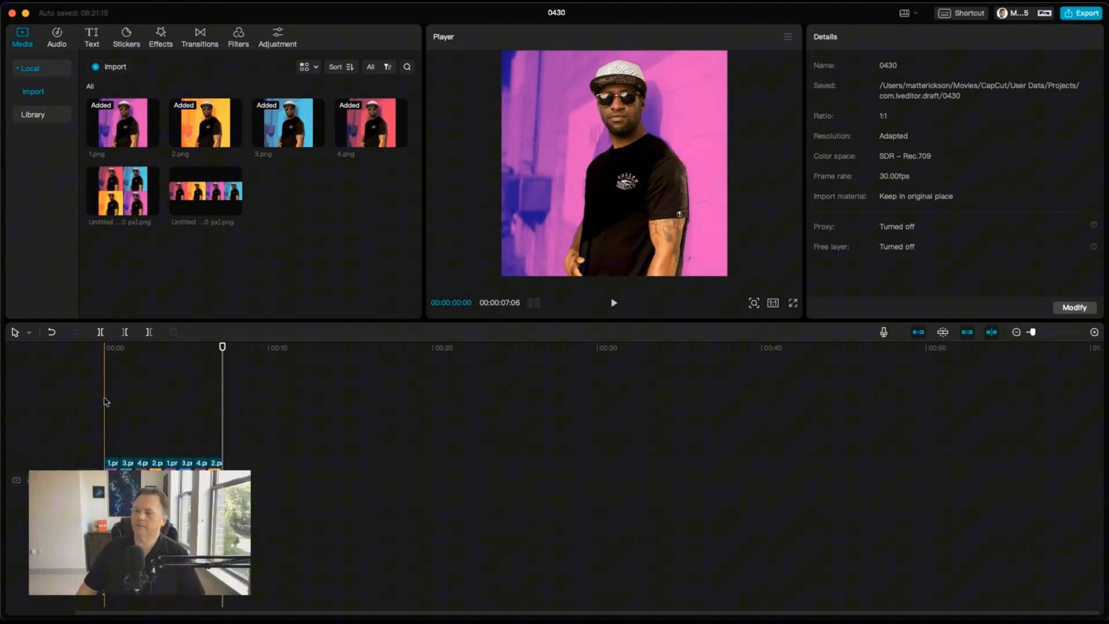
Step: Play the slideshow from the start, then select all eight clips and delete them from the timeline
click(105, 353)
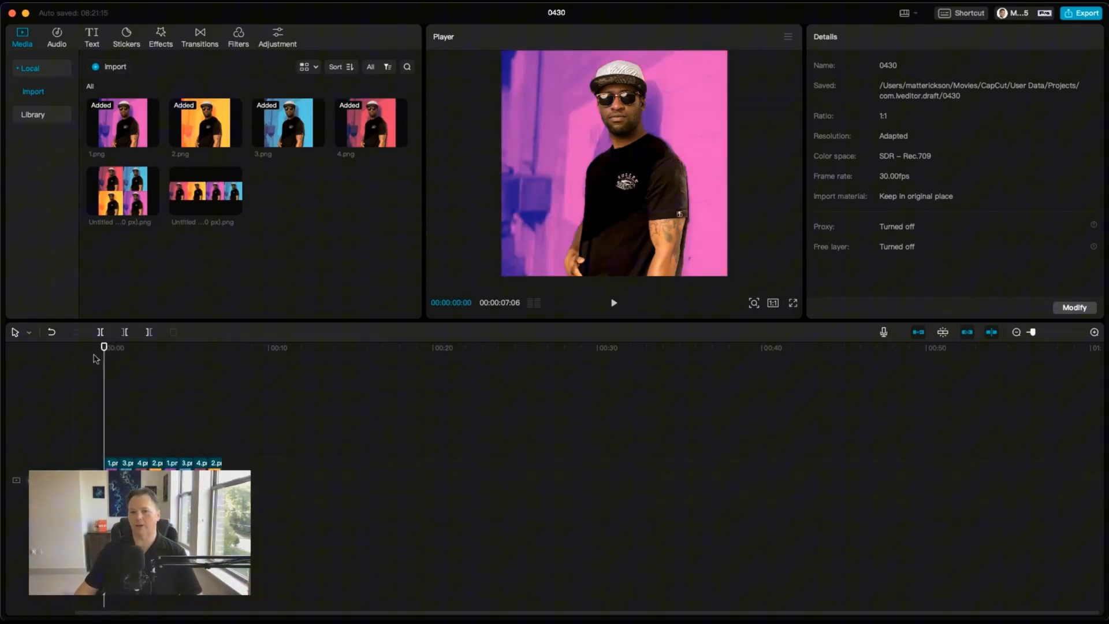
key(space)
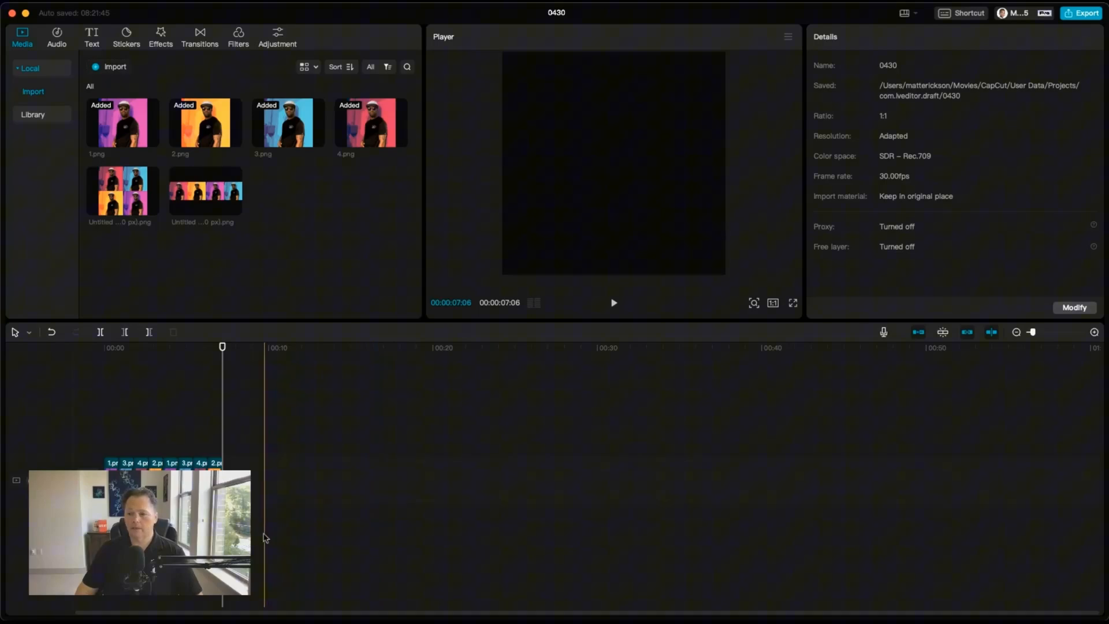
drag(223, 452, 88, 453)
drag(209, 458, 102, 481)
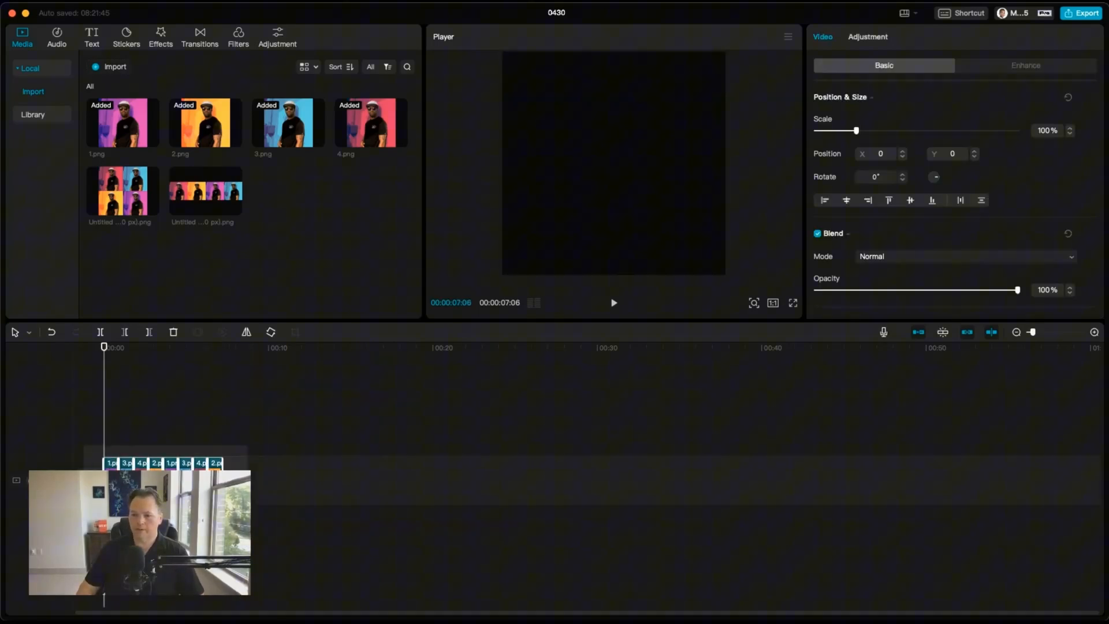
key(Delete)
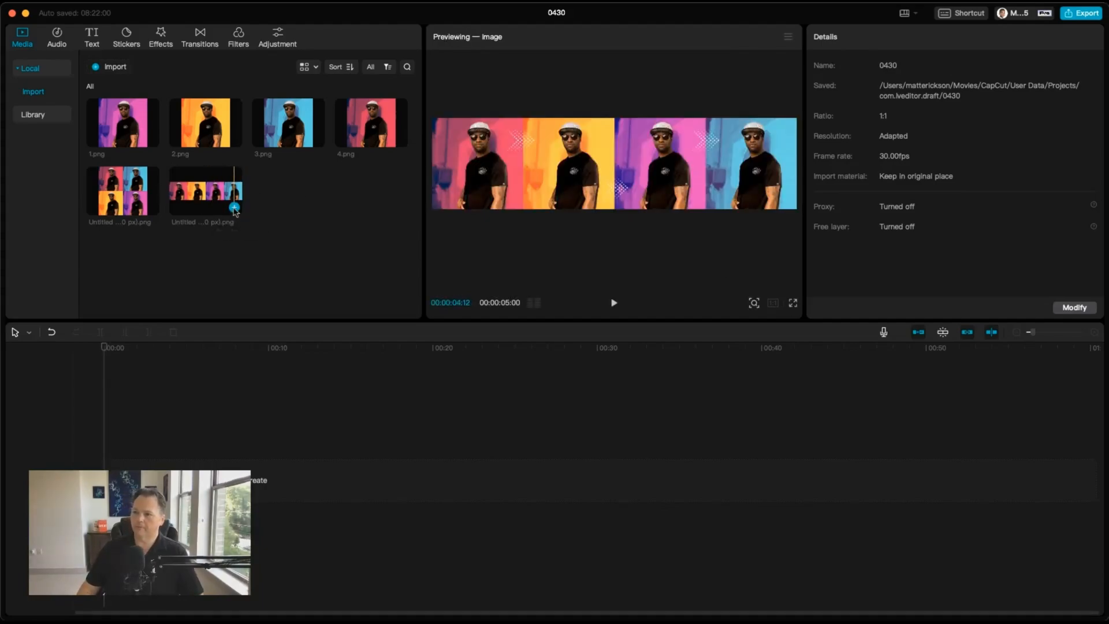
Step: Add the 2000x500 banner image to the timeline and set its scale to 400%
click(235, 209)
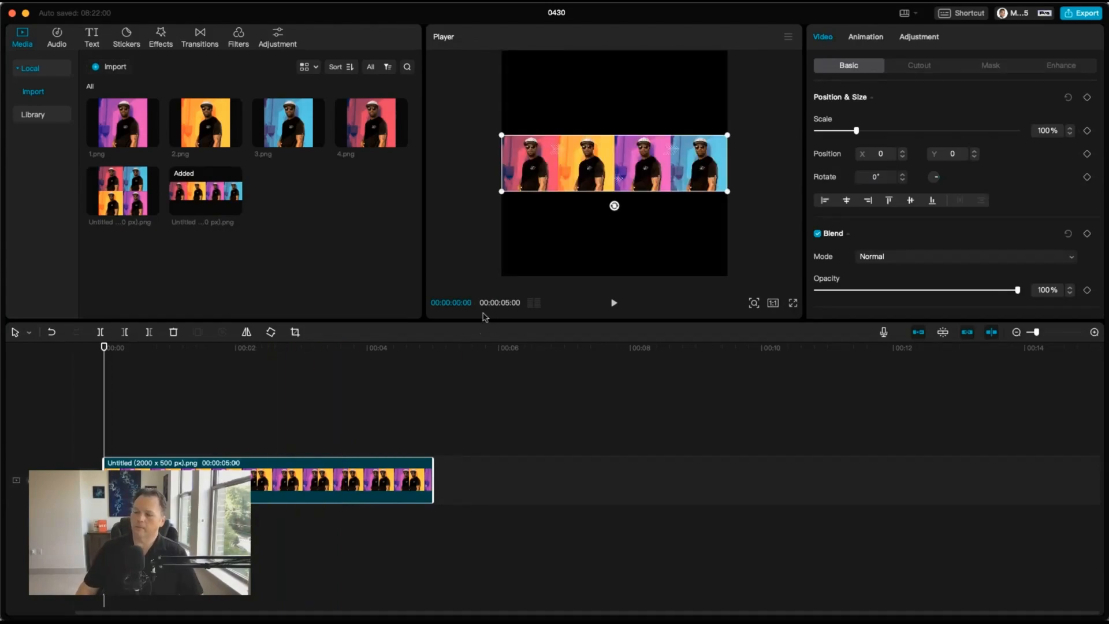
click(772, 303)
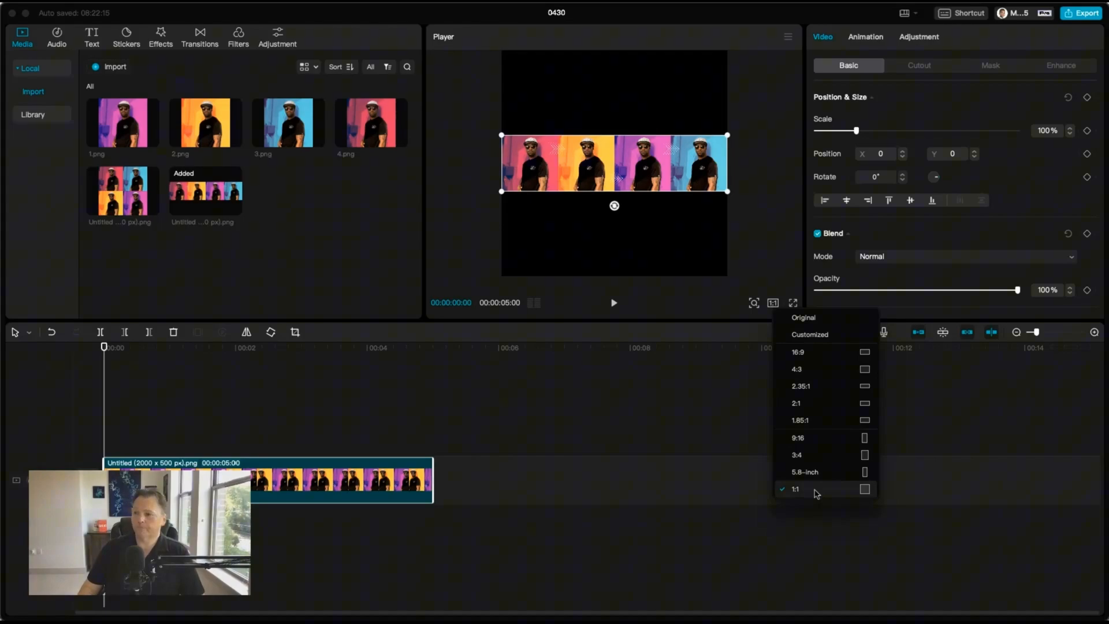
click(594, 389)
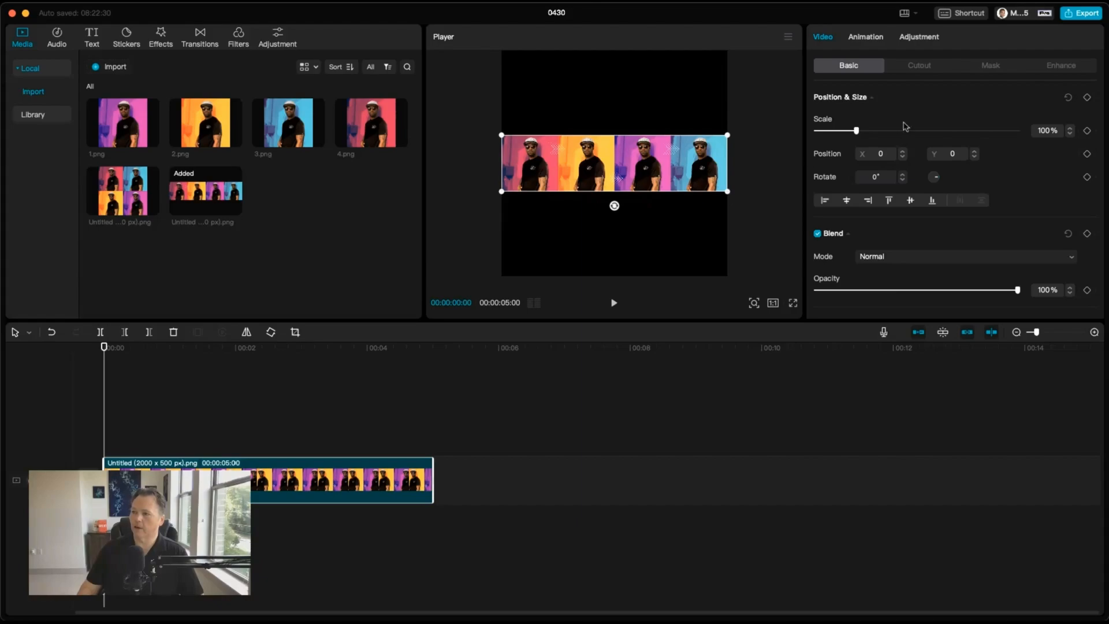
drag(857, 132, 881, 132)
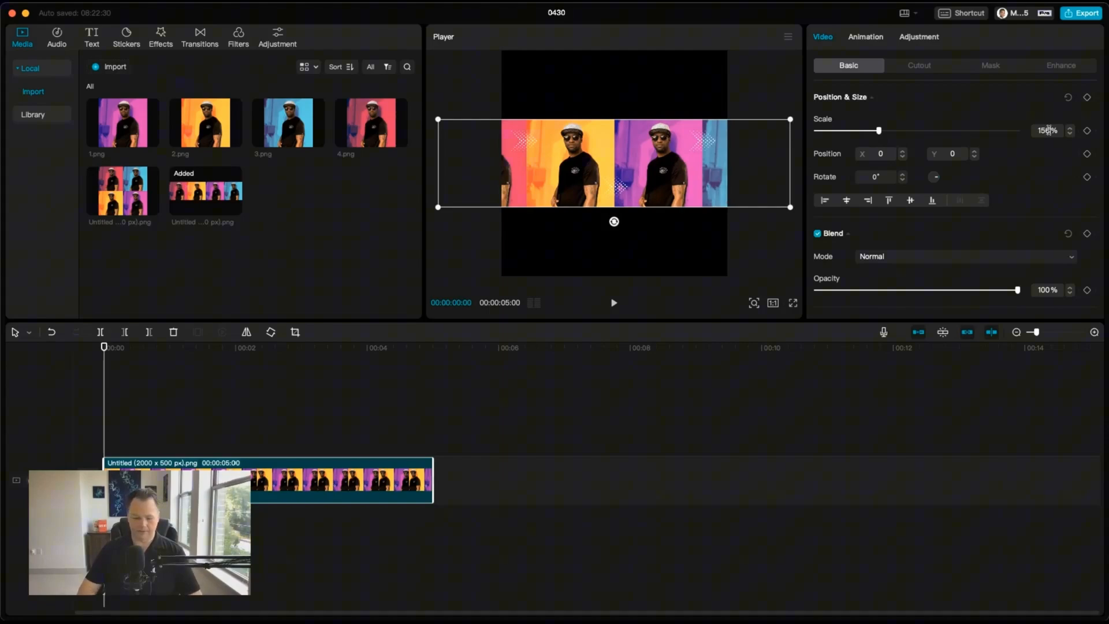
text(0)
key(Return)
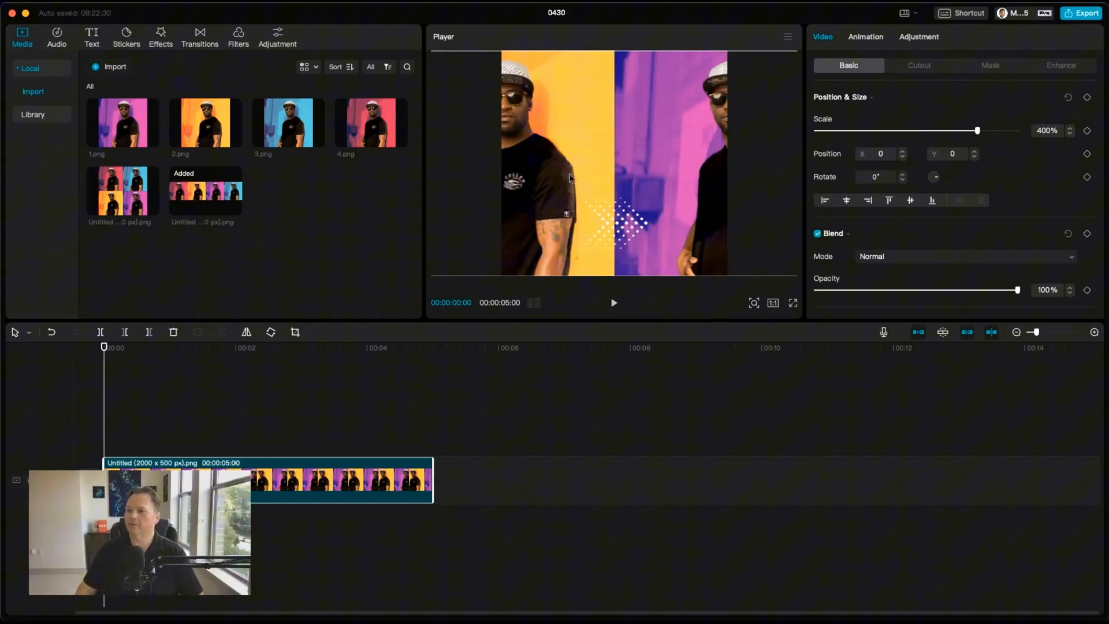
Step: Pan the banner so its red panel fills the frame and add a Position & Size keyframe
drag(569, 178, 726, 189)
drag(608, 183, 633, 180)
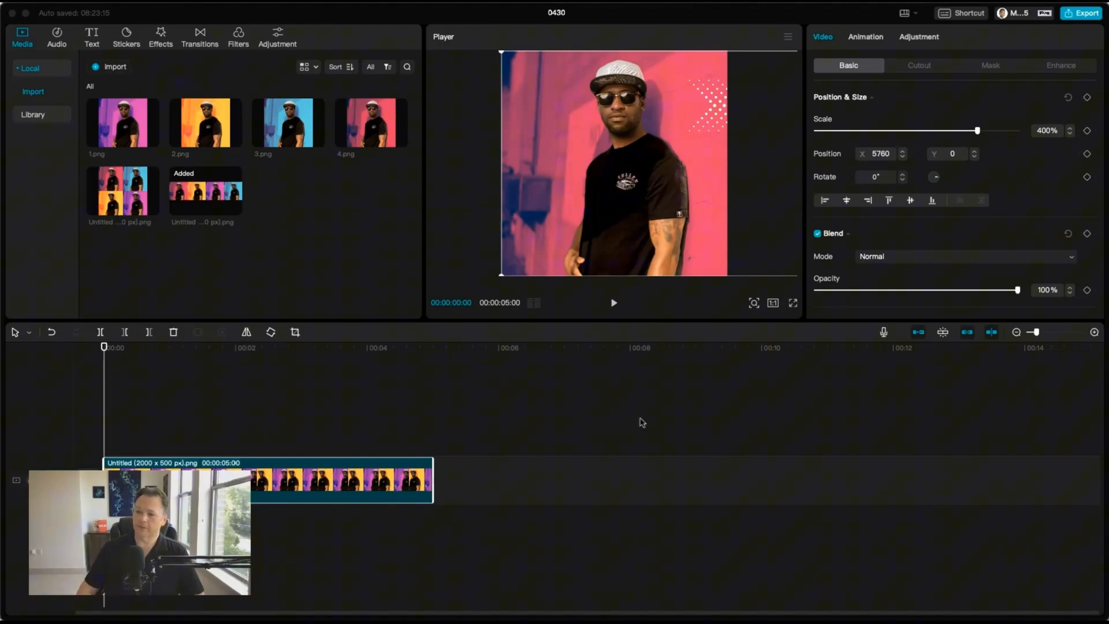
click(262, 380)
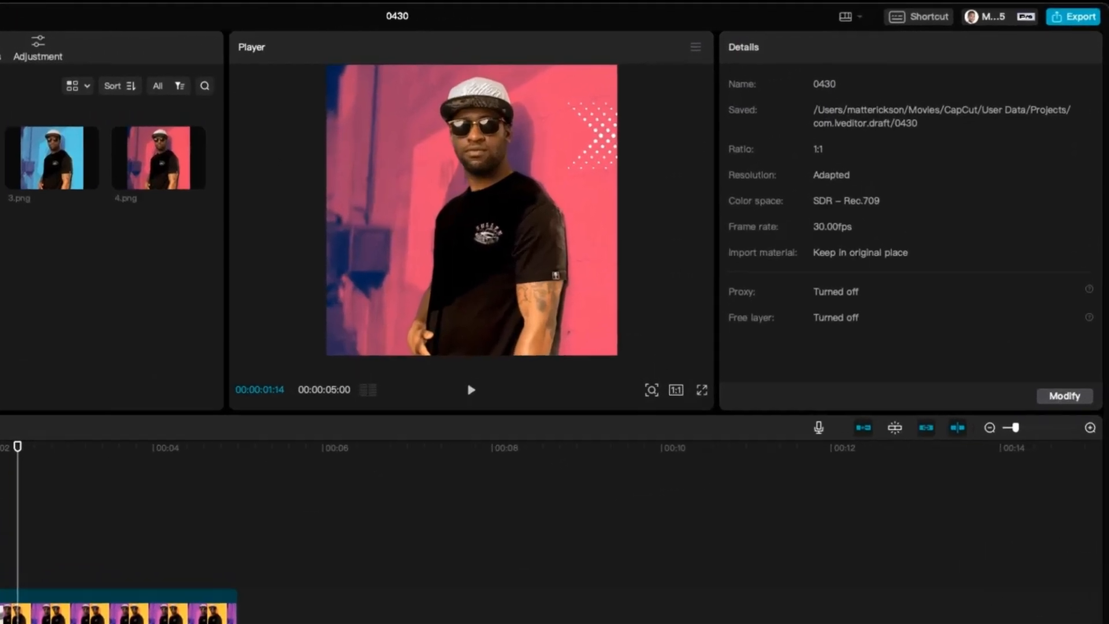
click(200, 479)
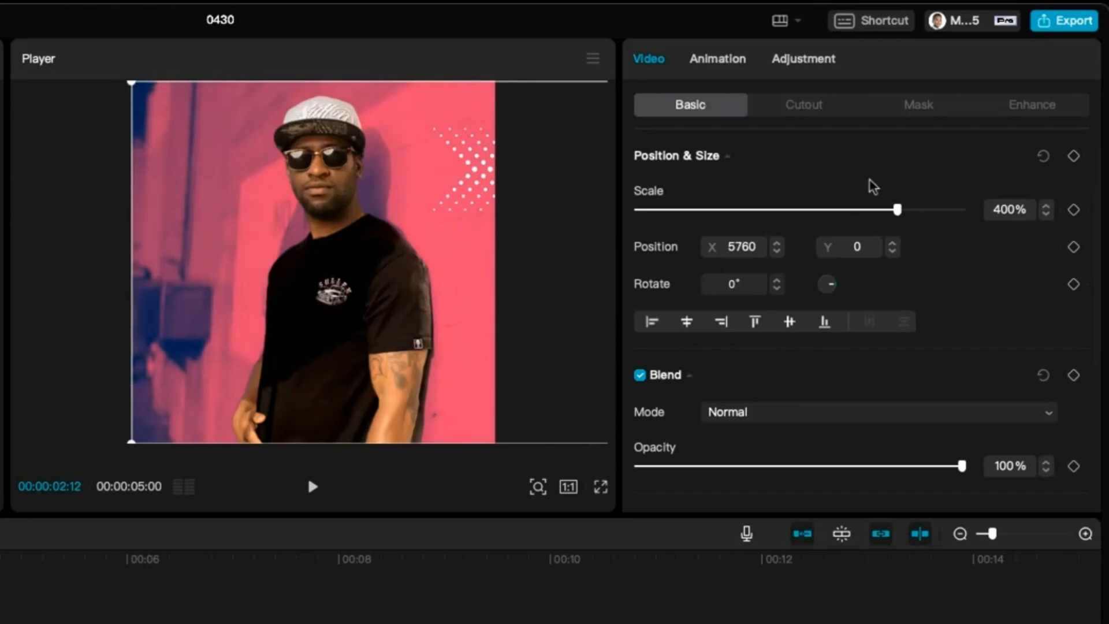
click(1073, 156)
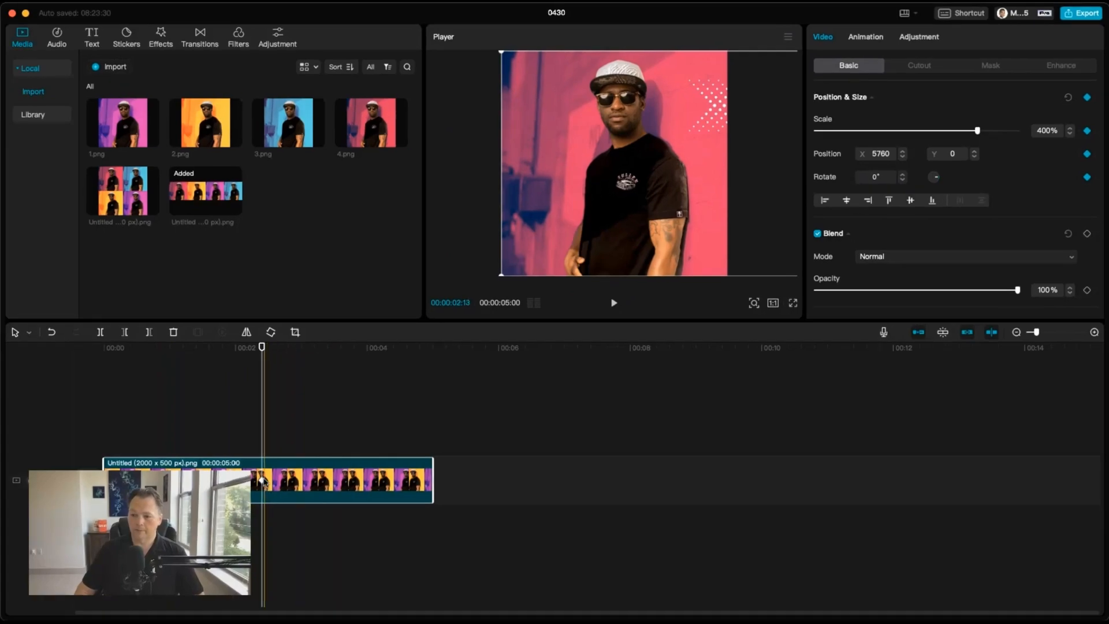
Step: Move to the banner clip's end, add a second keyframe and pan the banner to show its blue panel
click(261, 481)
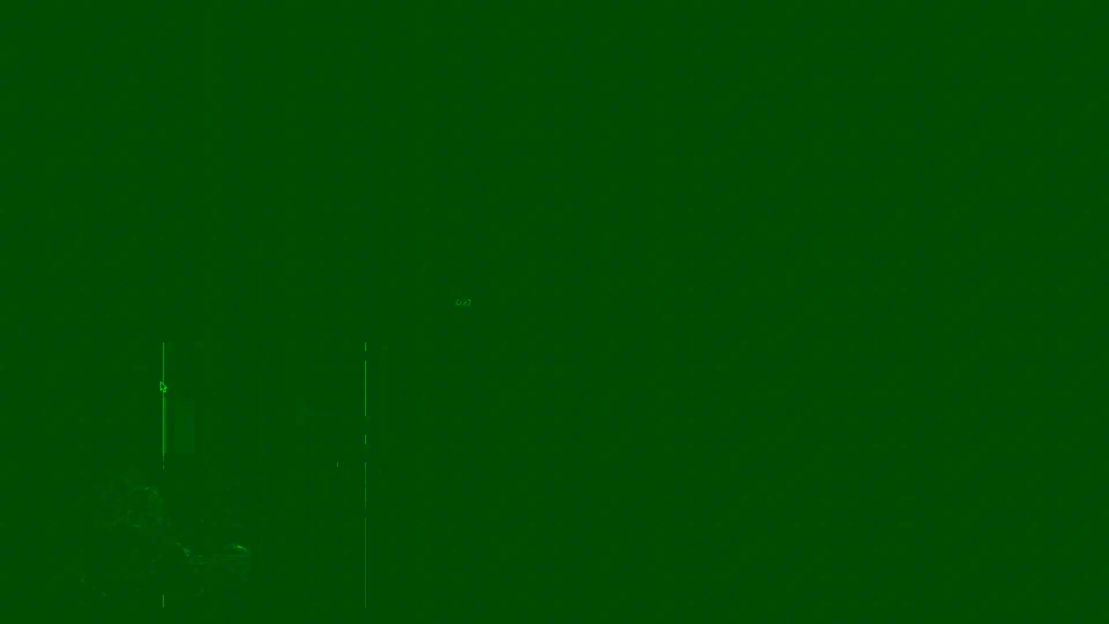
click(120, 381)
drag(121, 354, 100, 353)
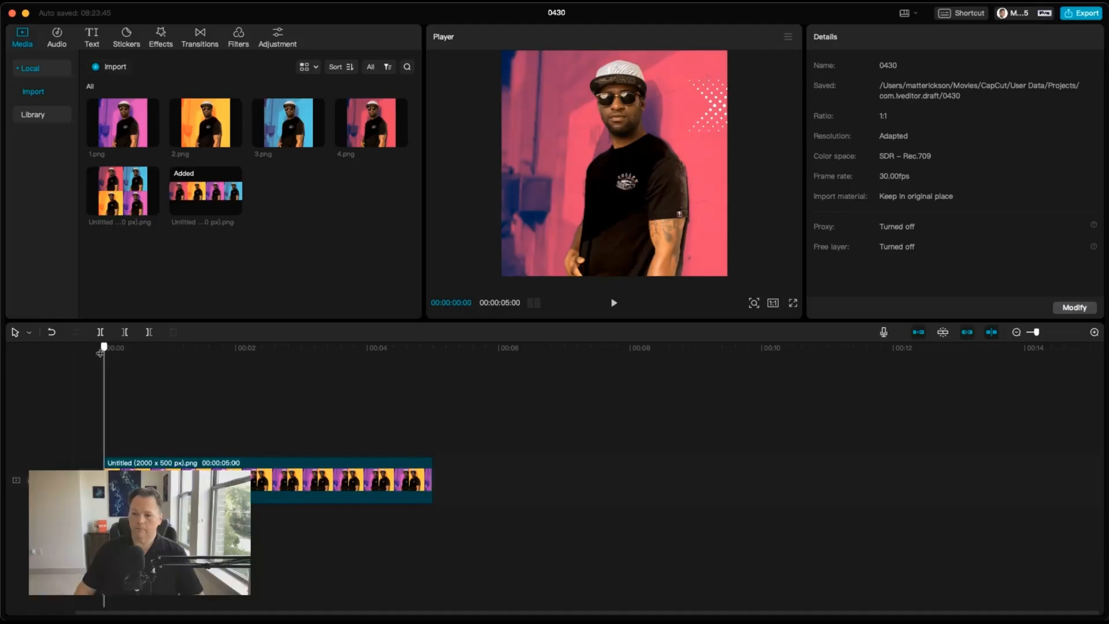
click(421, 405)
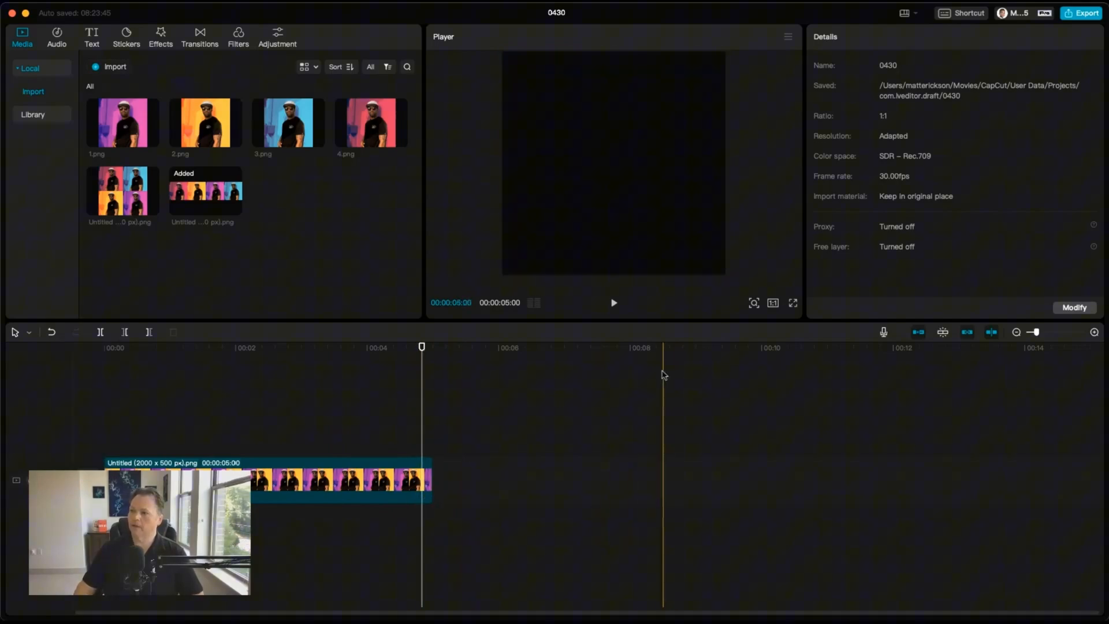
click(404, 479)
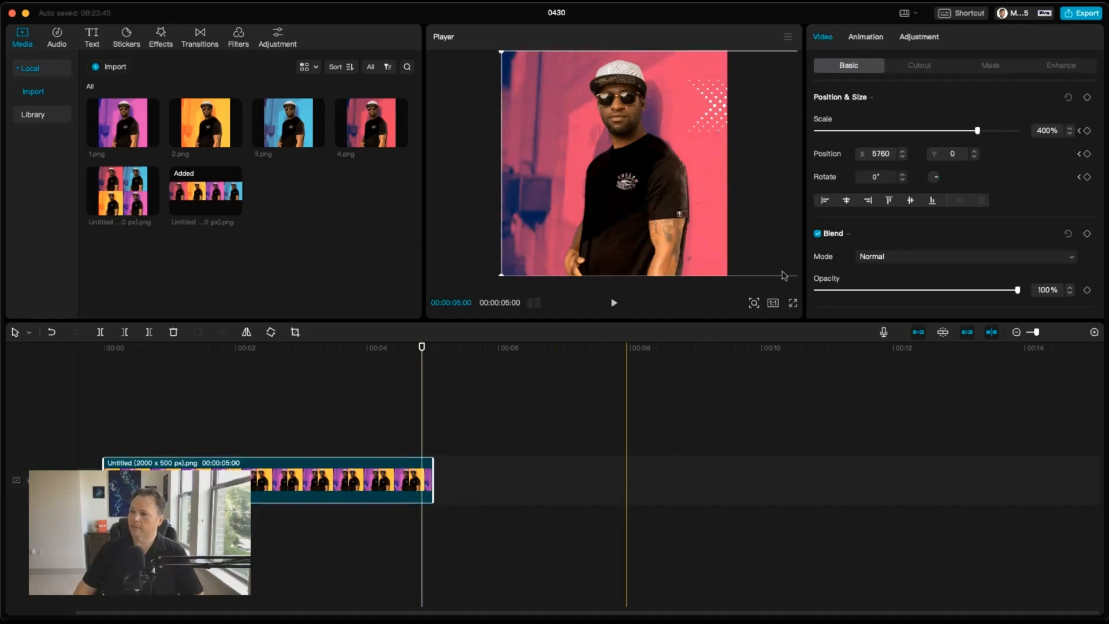
click(1086, 98)
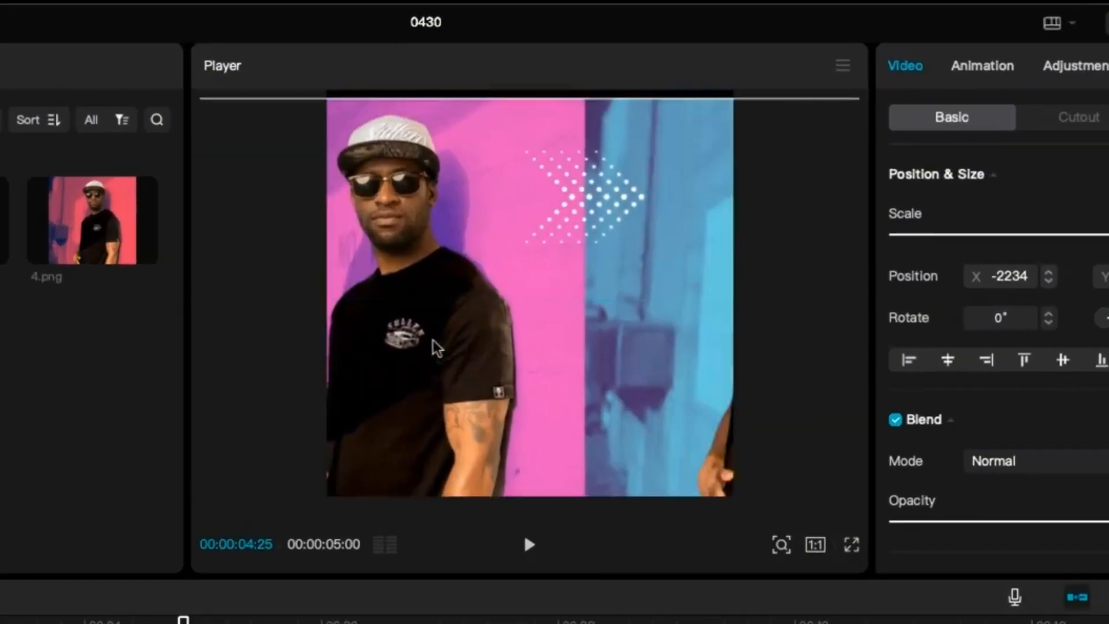
drag(437, 348, 196, 300)
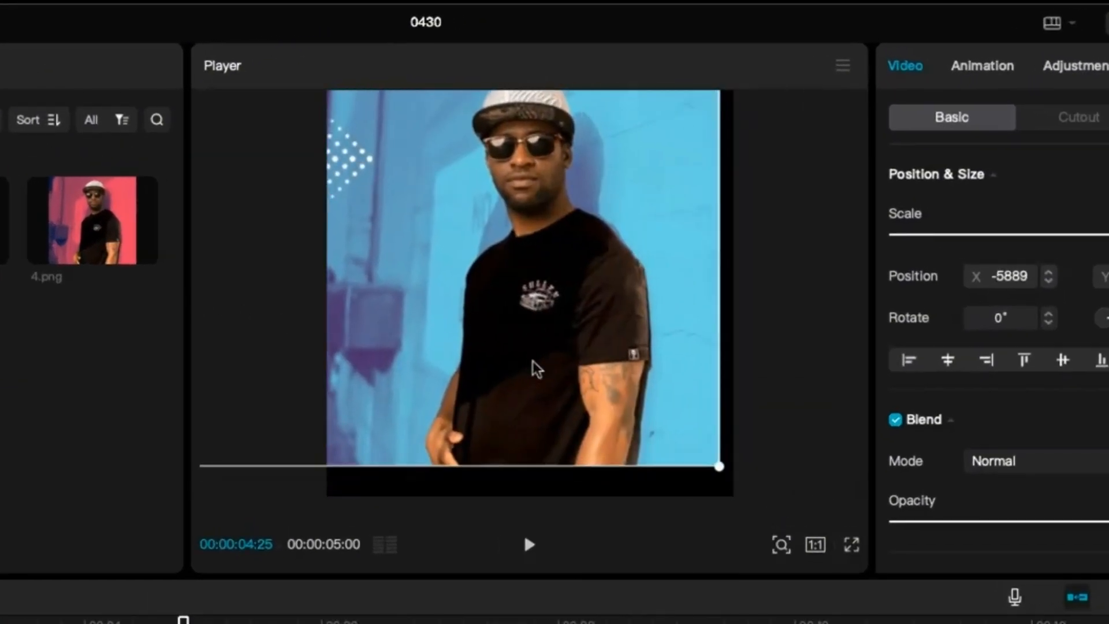
drag(546, 372, 554, 349)
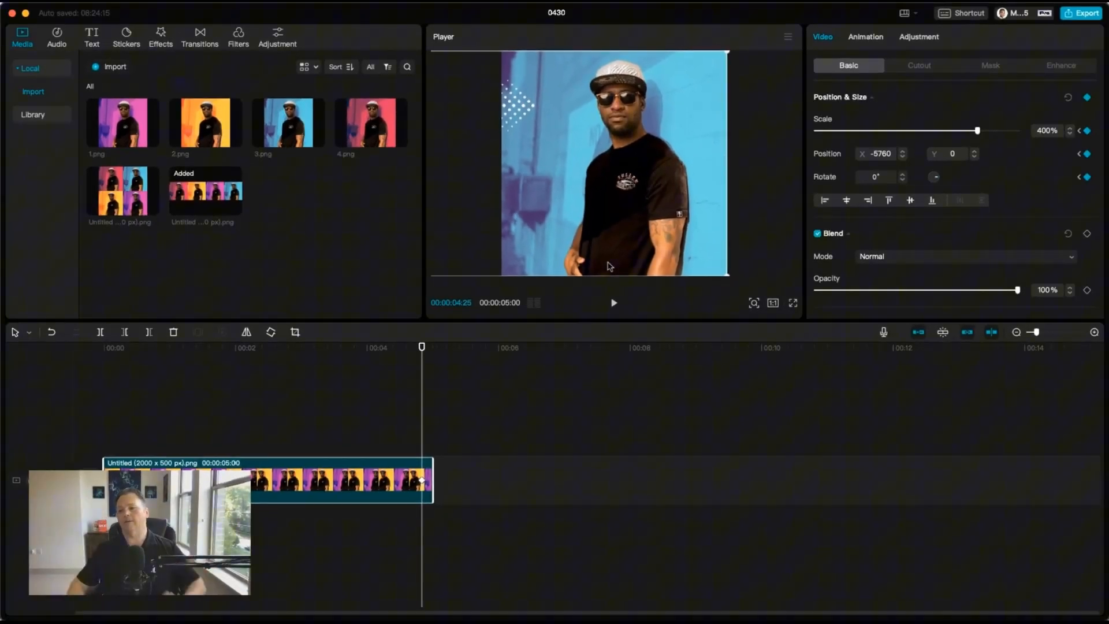
Step: Play the banner's panning animation from the start
click(104, 350)
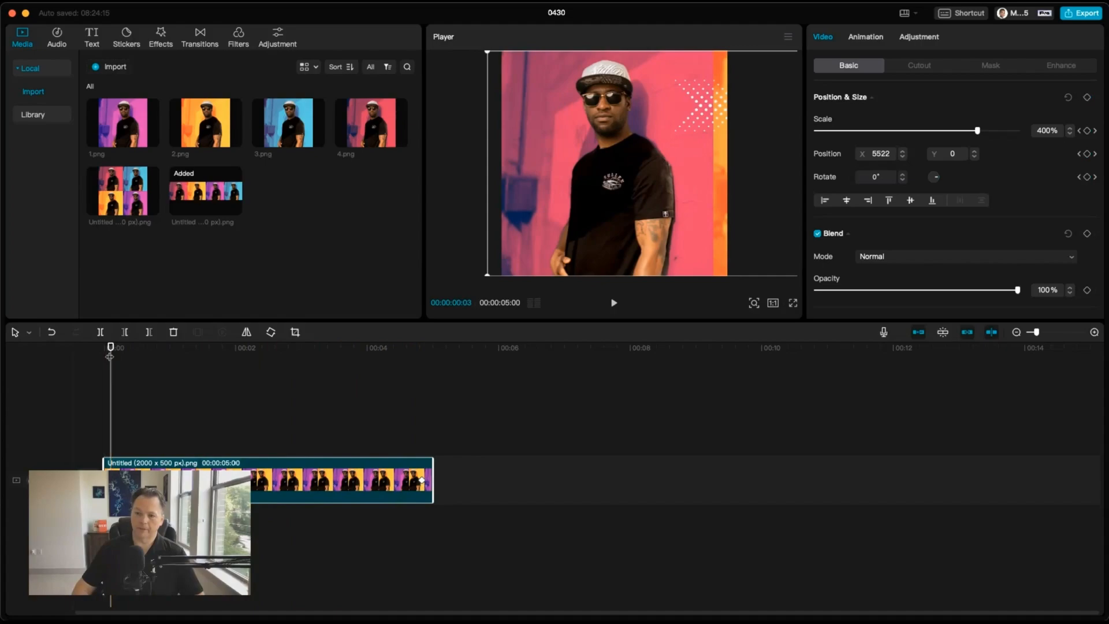
key(space)
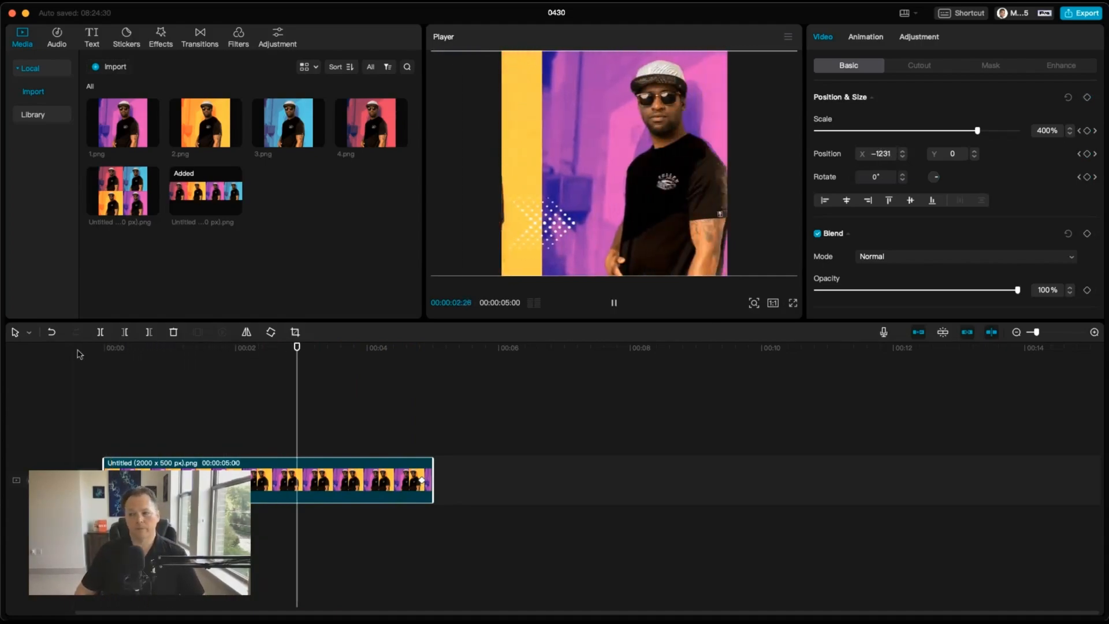
key(space)
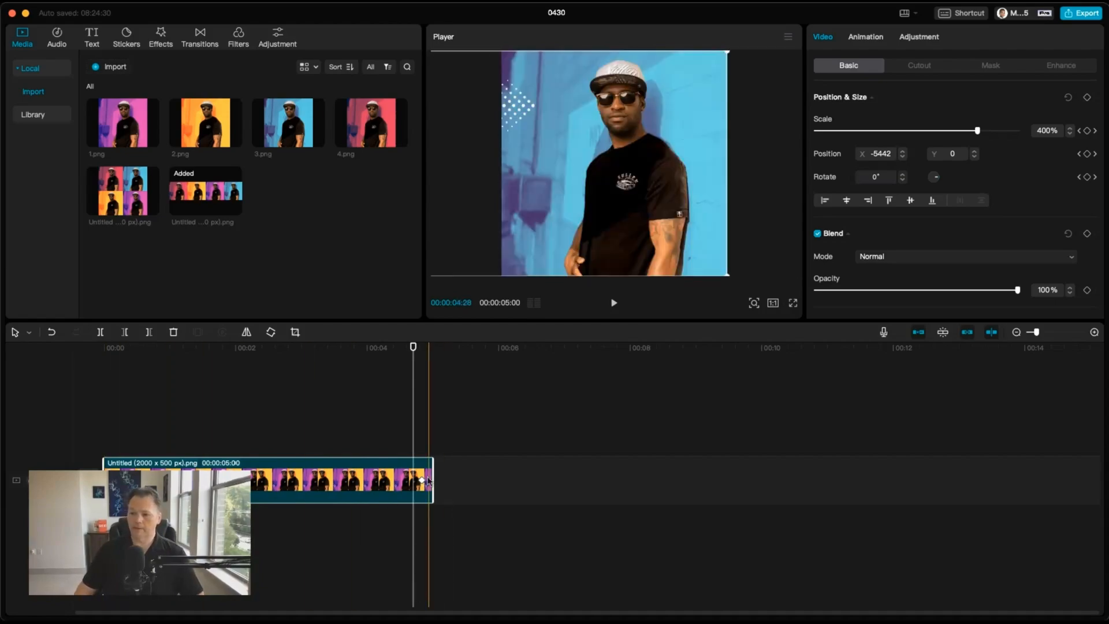
Step: Extend the banner clip to about 6 seconds and move its end keyframe near the new end
drag(437, 480, 505, 480)
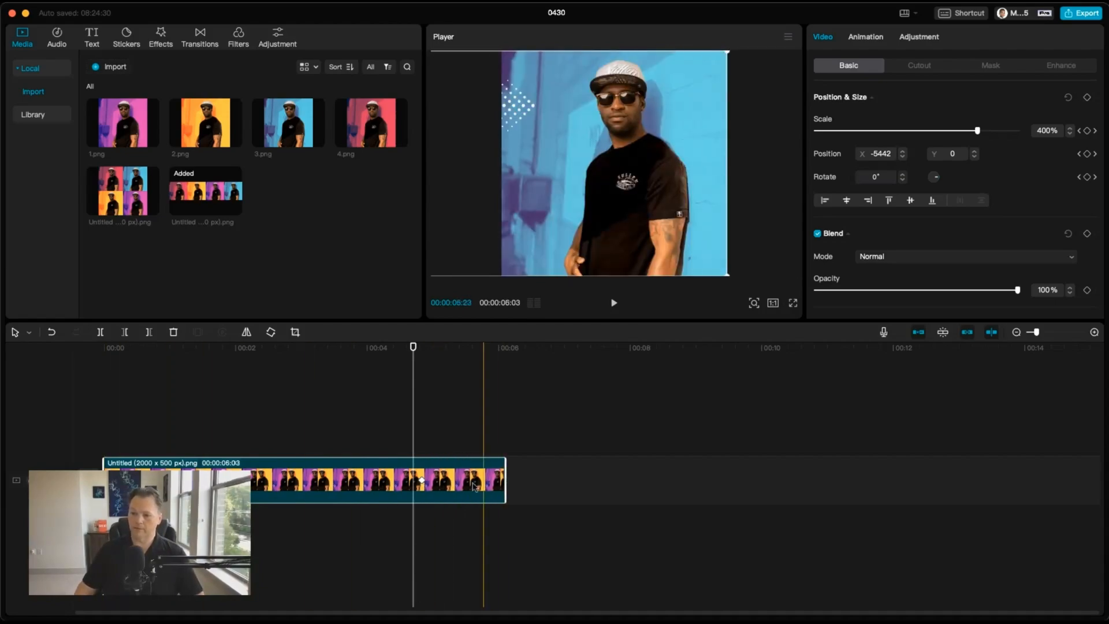
click(422, 482)
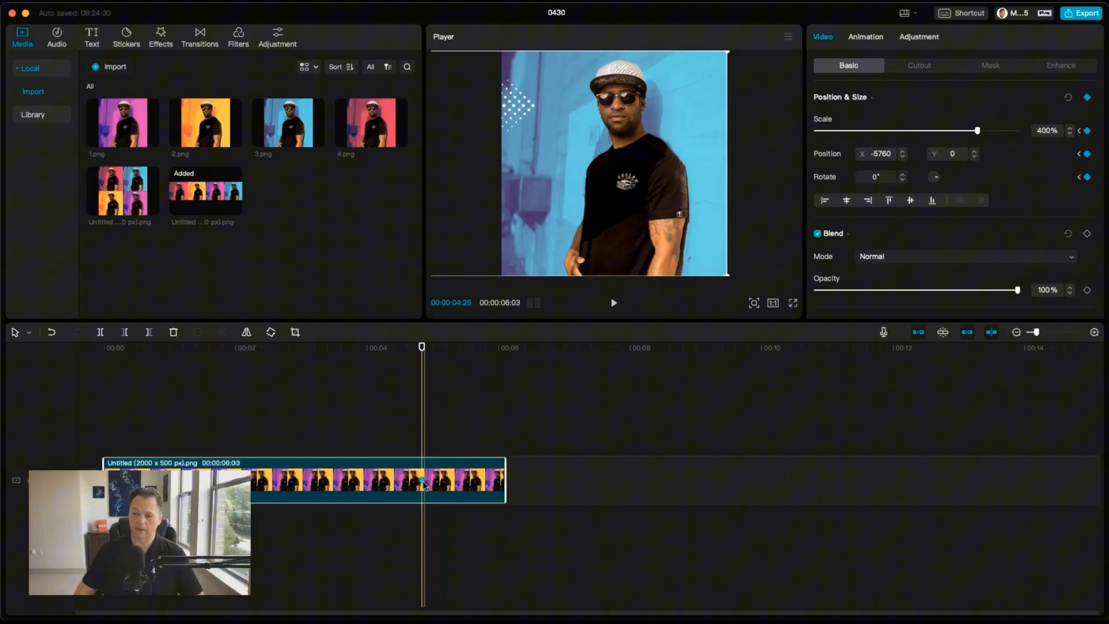
drag(422, 481, 492, 484)
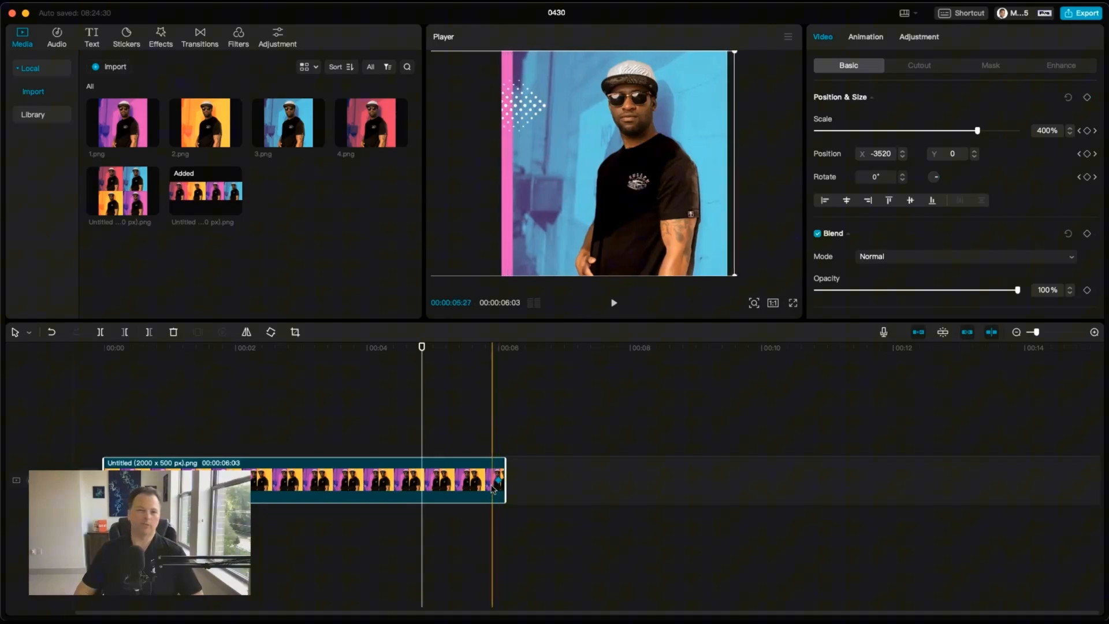
Step: Play the banner animation from the start, then delete the banner clip
click(108, 361)
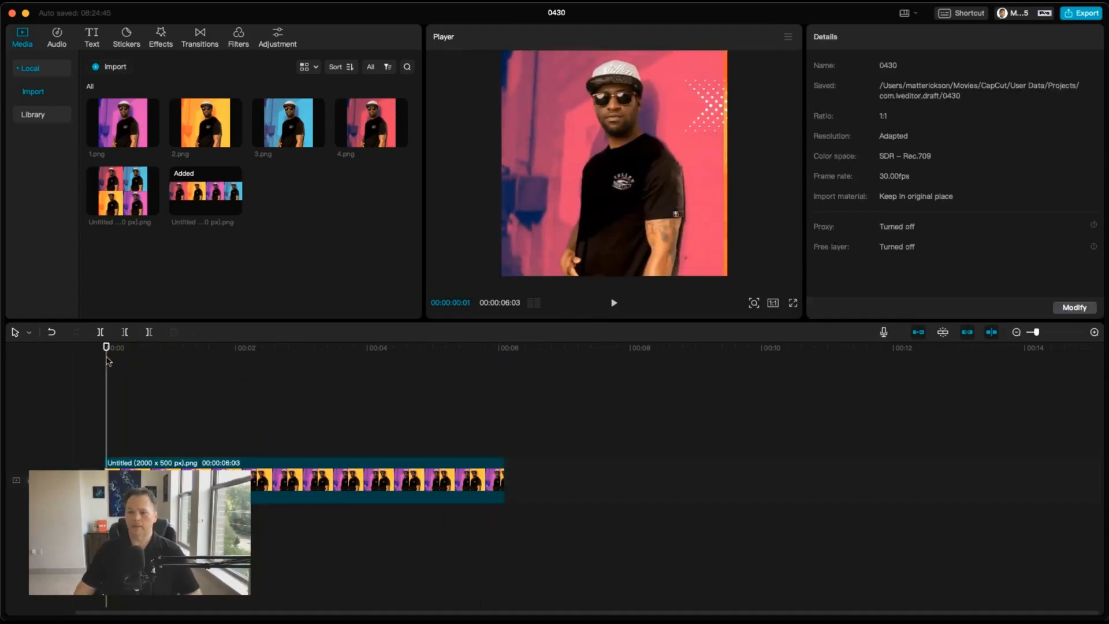
click(611, 303)
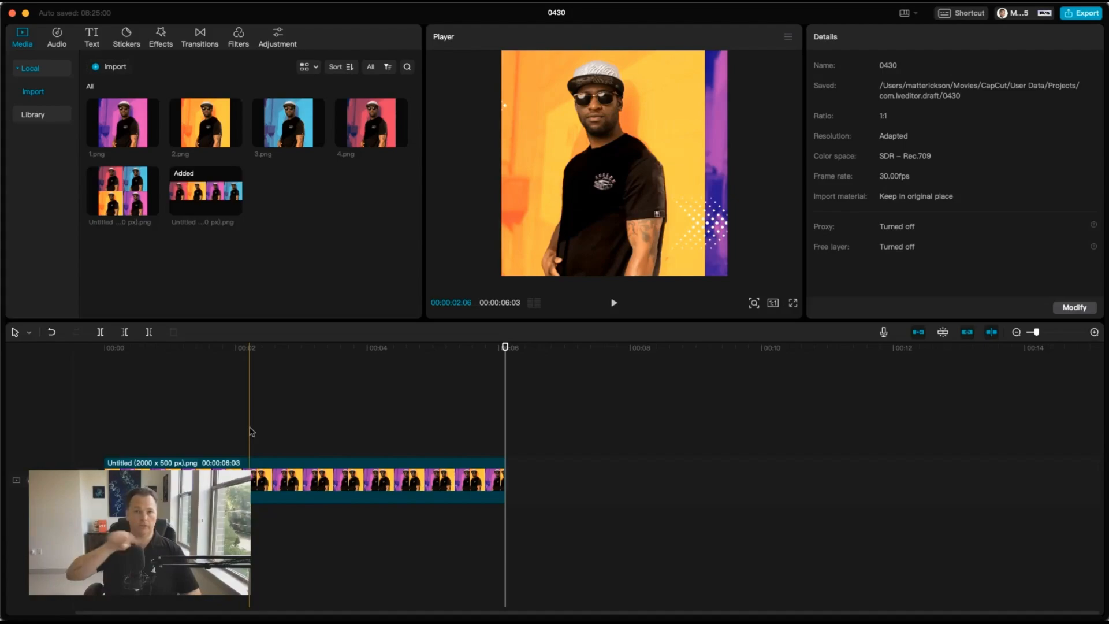
click(318, 479)
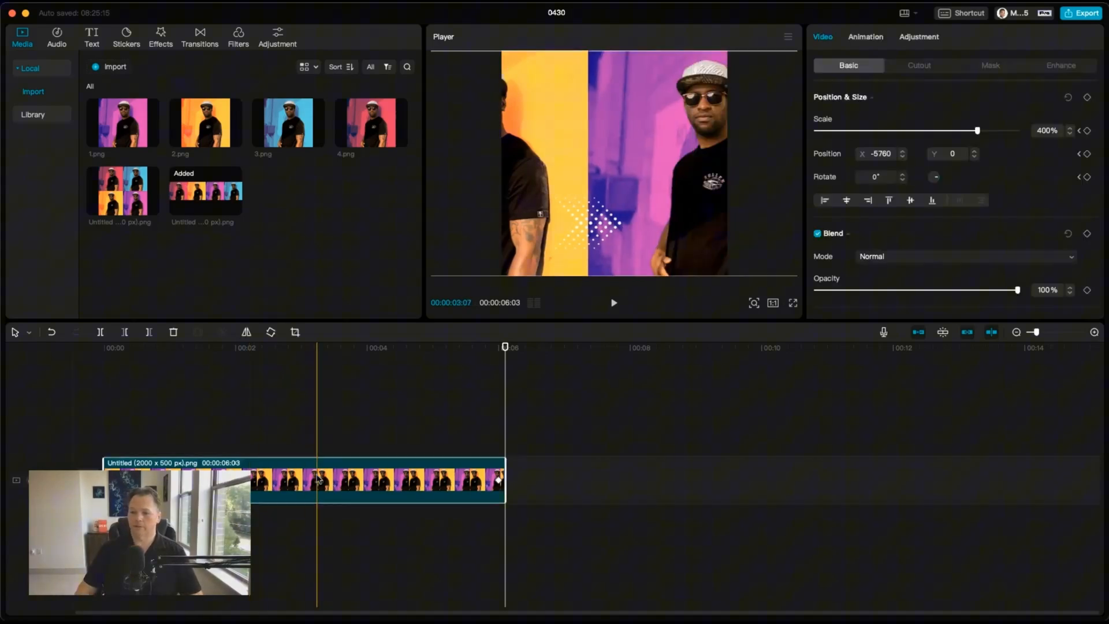
key(Delete)
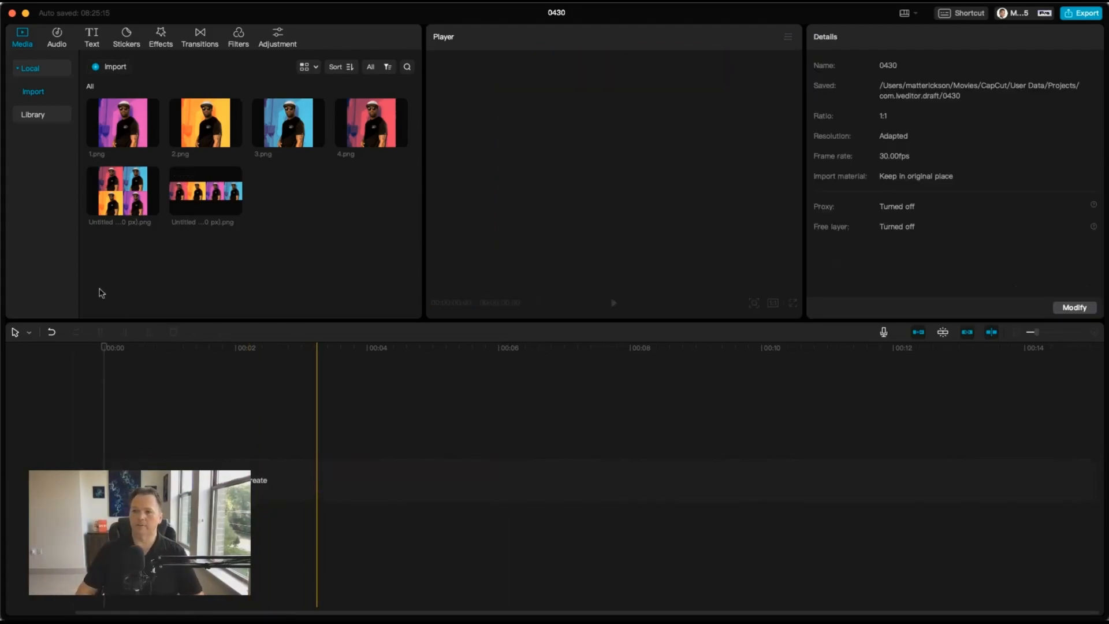
Step: Add the grid collage image to the timeline and set its scale to 200%
click(130, 199)
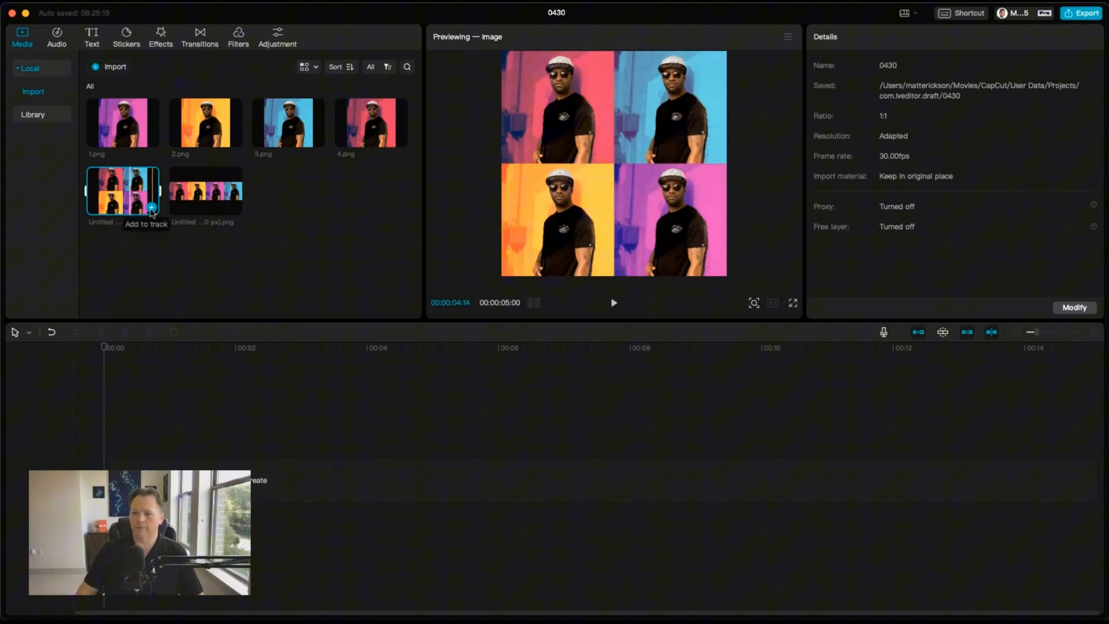
click(151, 208)
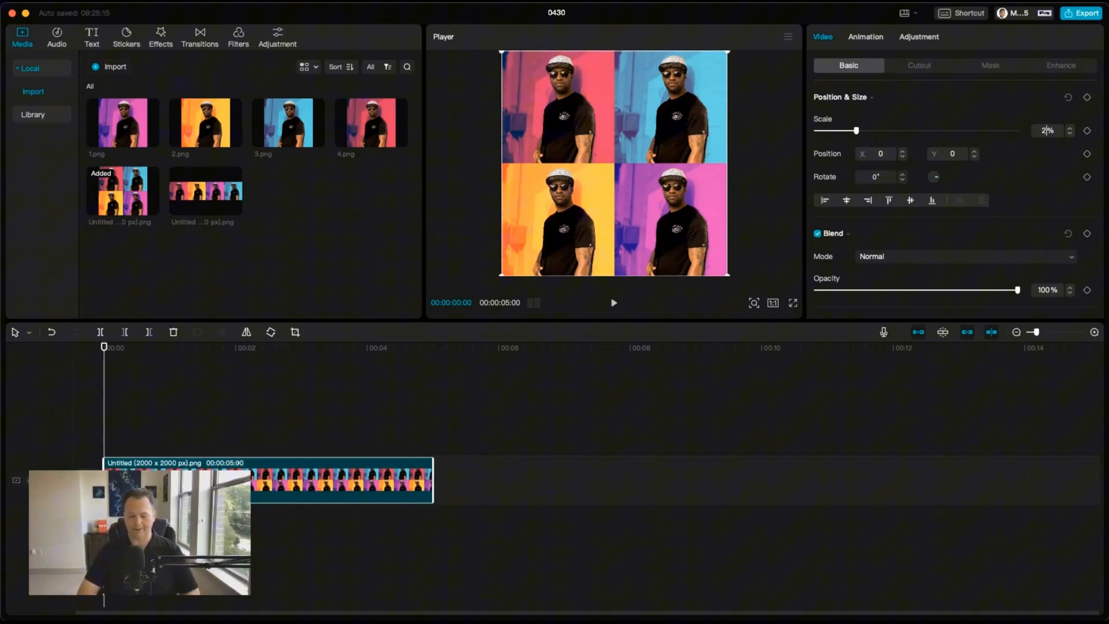
key(Return)
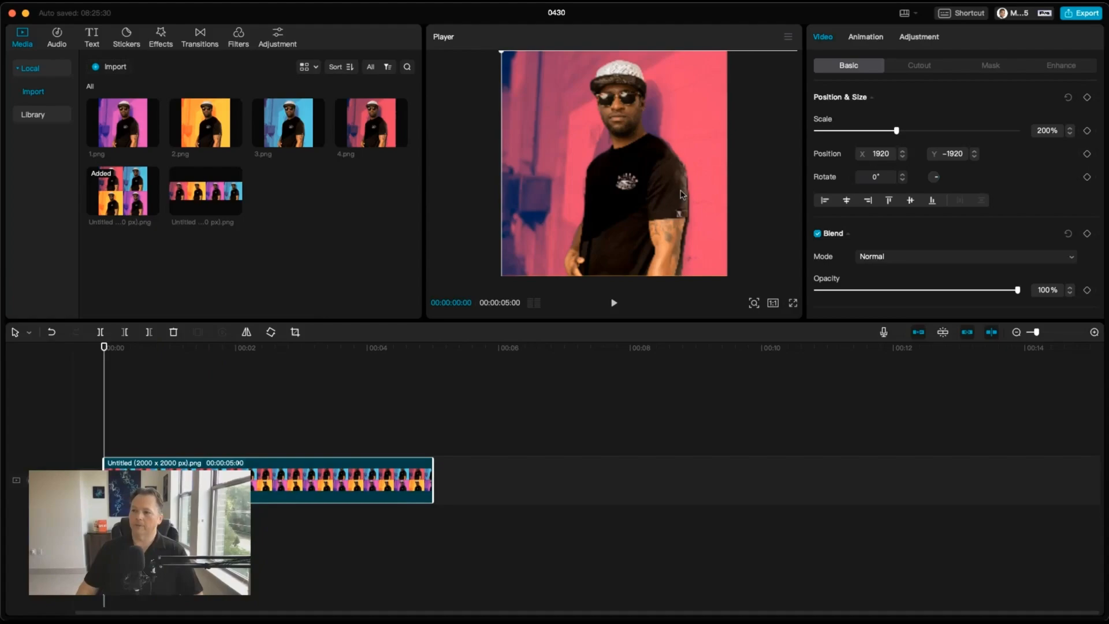
drag(681, 194, 453, 194)
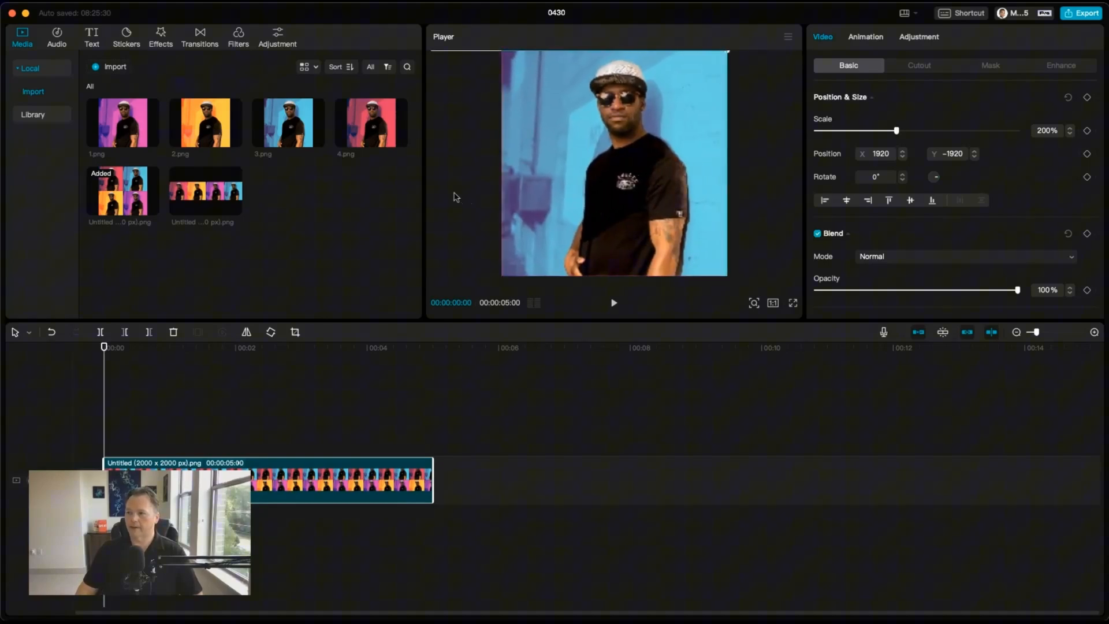
drag(601, 198, 620, 94)
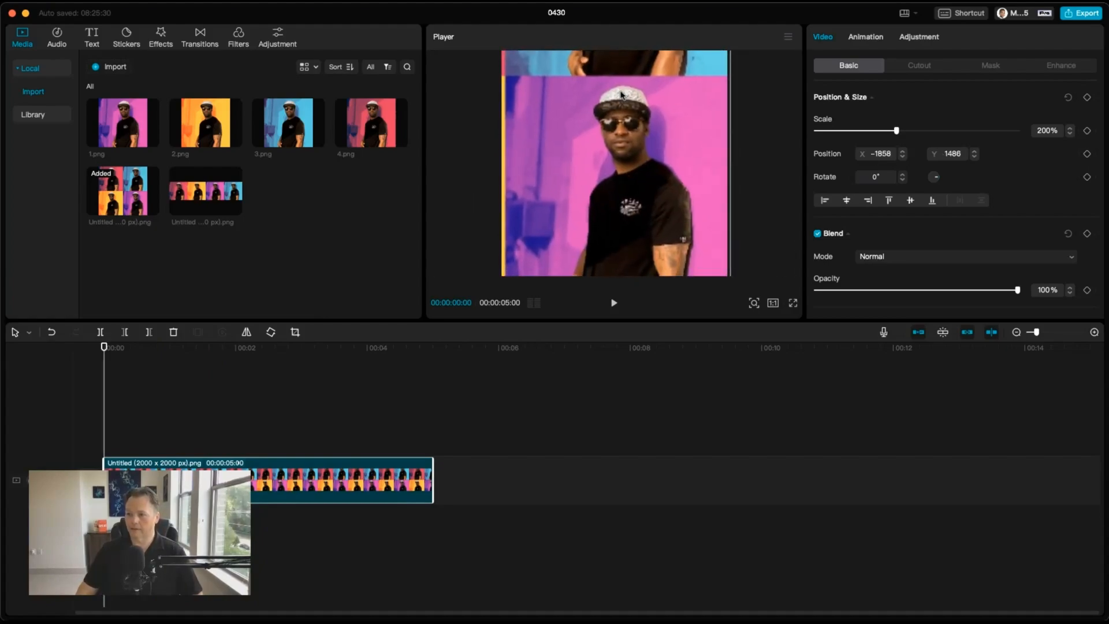
drag(777, 155, 823, 143)
drag(636, 141, 633, 349)
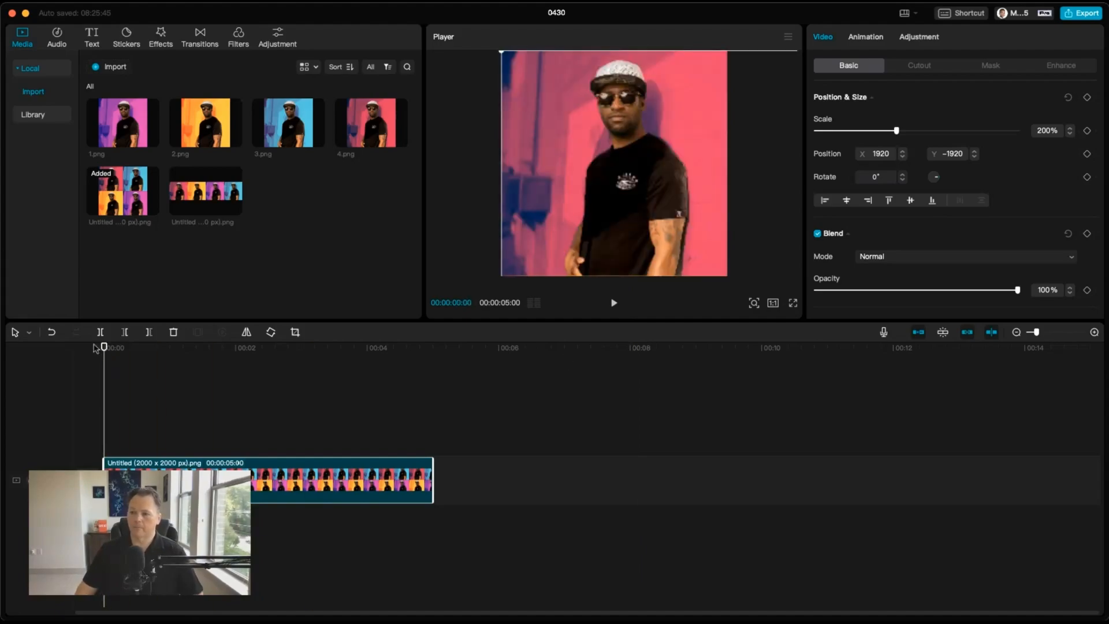
Step: Add a position and size keyframe at the collage clip's start and extend the clip to about 8 seconds
click(1086, 98)
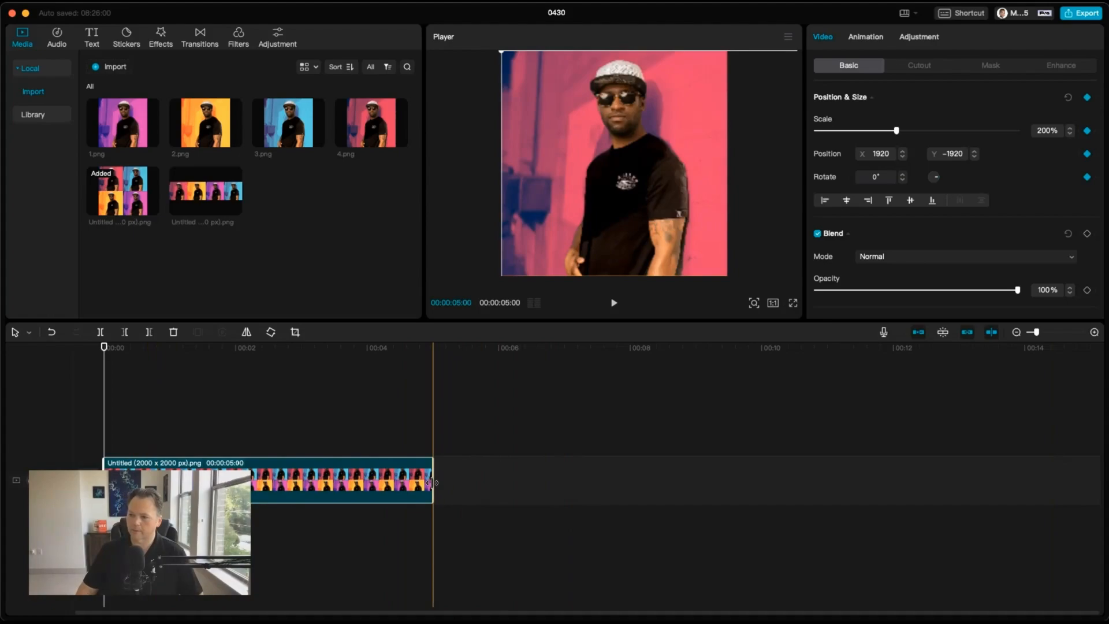
drag(433, 491, 637, 501)
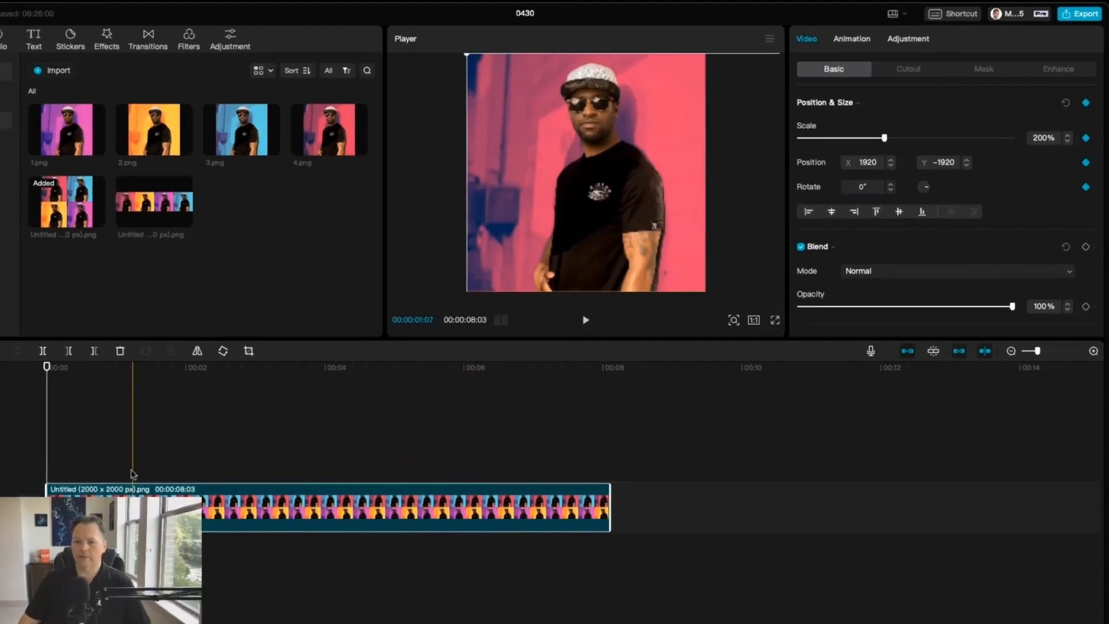
Step: At about 1.2 seconds, pan the enlarged collage to show its blue top-right panel
click(176, 445)
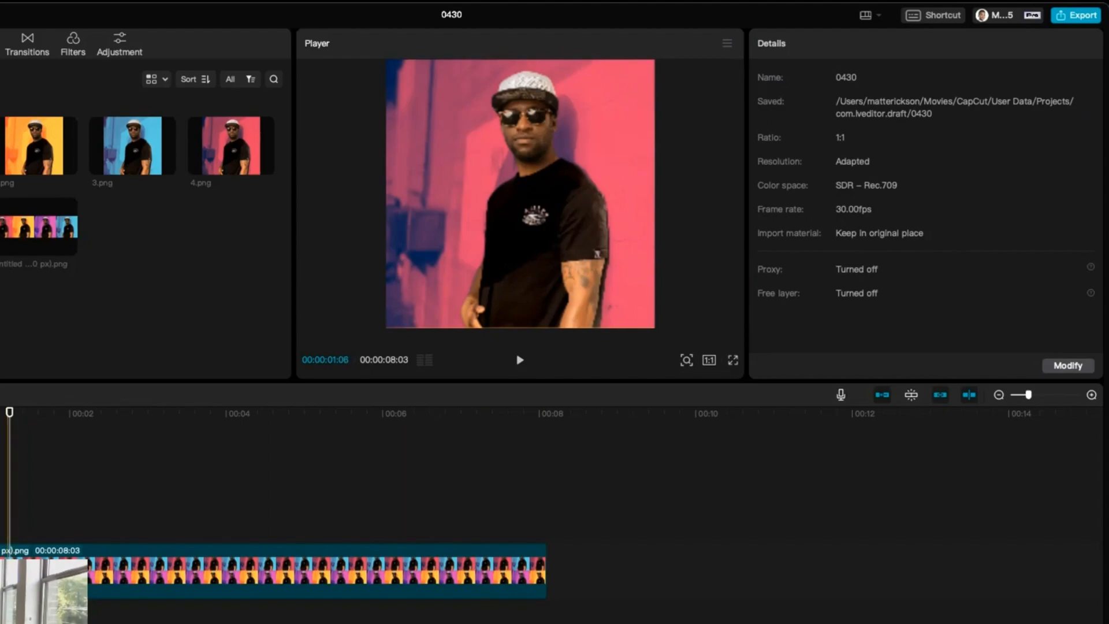
click(110, 572)
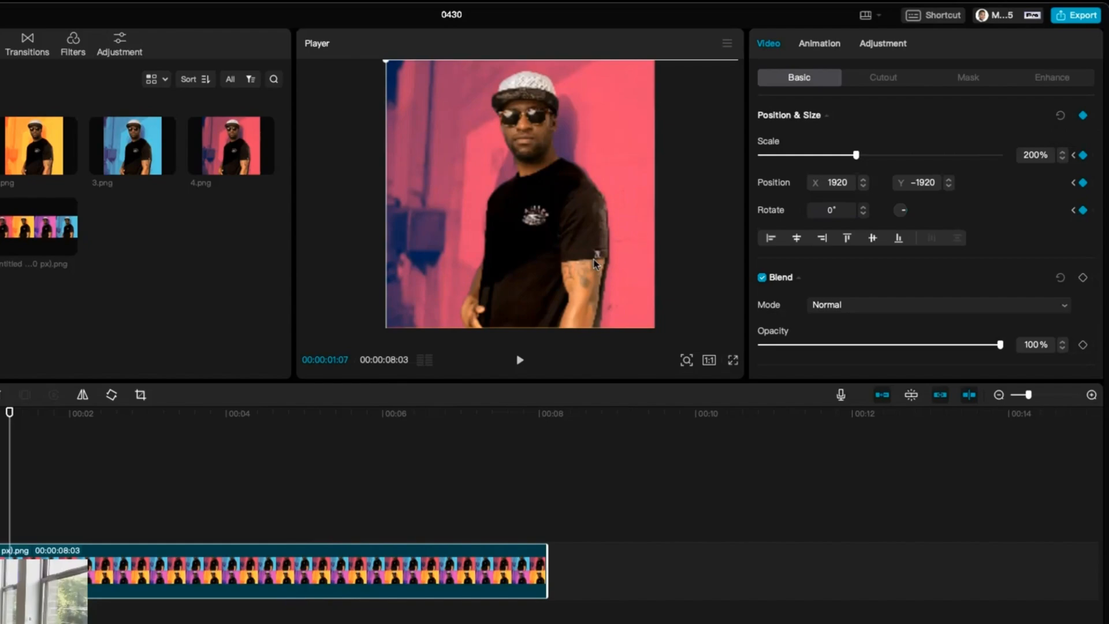
drag(594, 262, 342, 260)
mouse_move(504, 265)
mouse_down()
mouse_move(476, 275)
mouse_move(489, 268)
mouse_up()
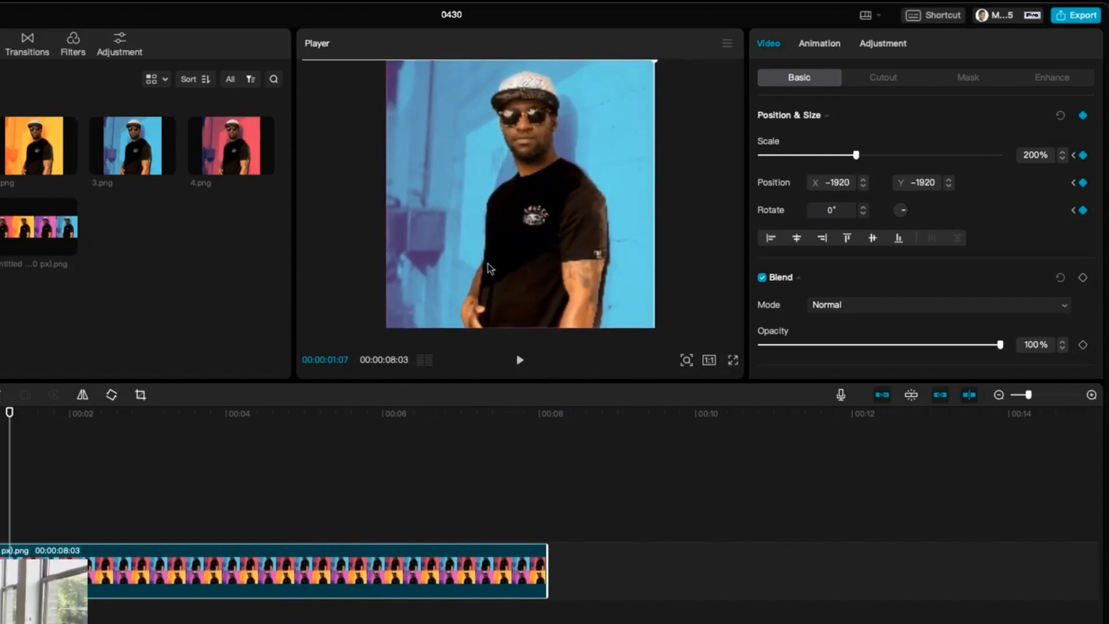
Step: At about 2.8 seconds, pan the collage to show its purple bottom-right panel
click(133, 537)
click(131, 572)
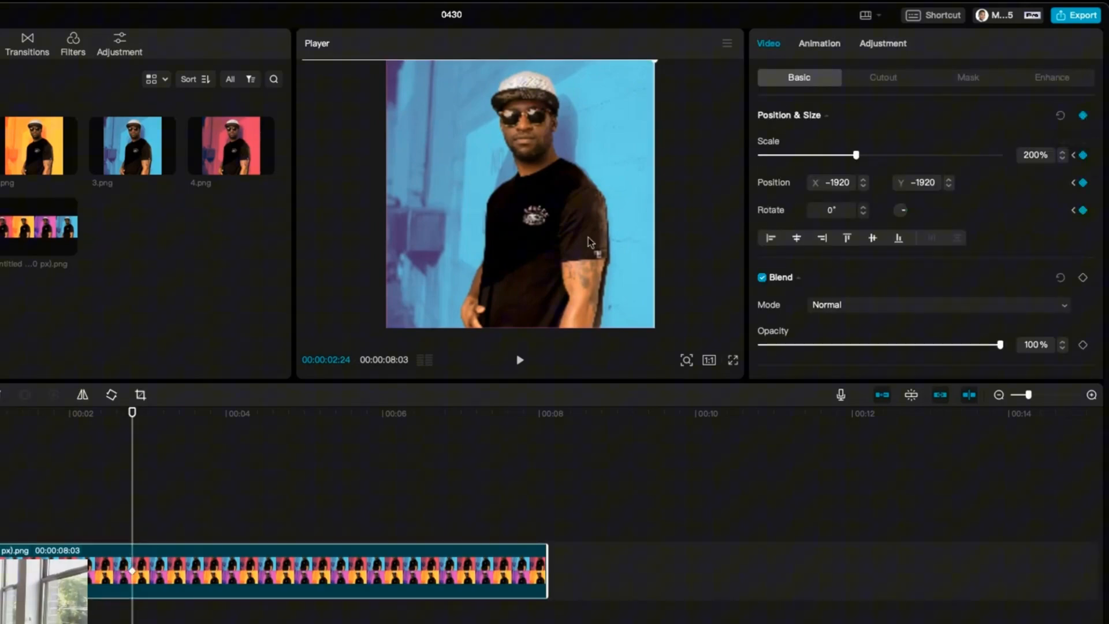
drag(558, 99, 553, 95)
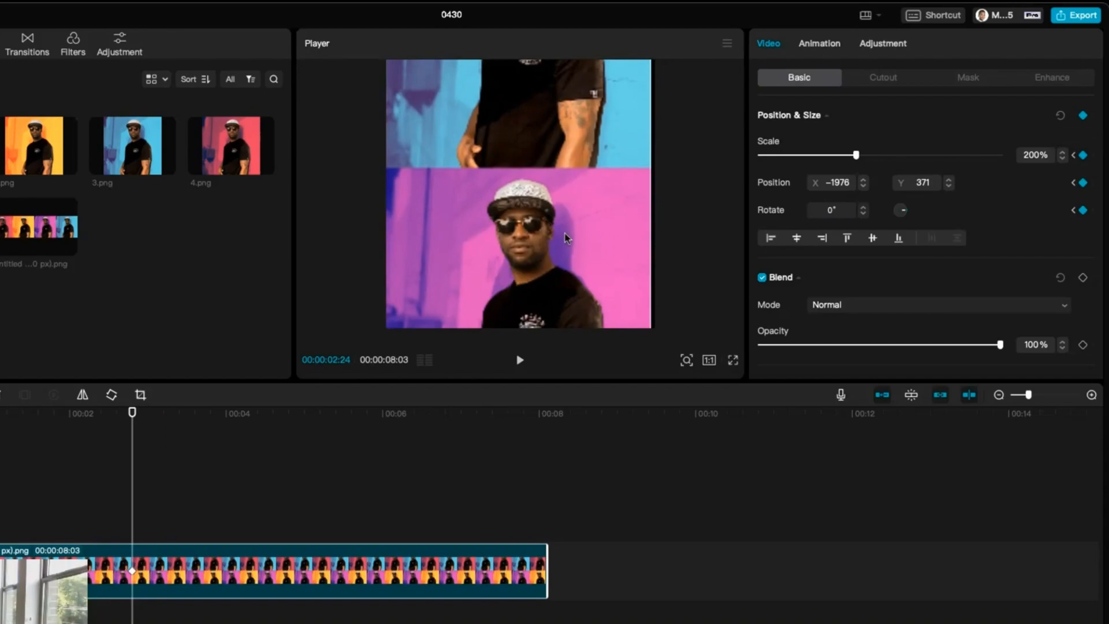
drag(564, 232, 565, 130)
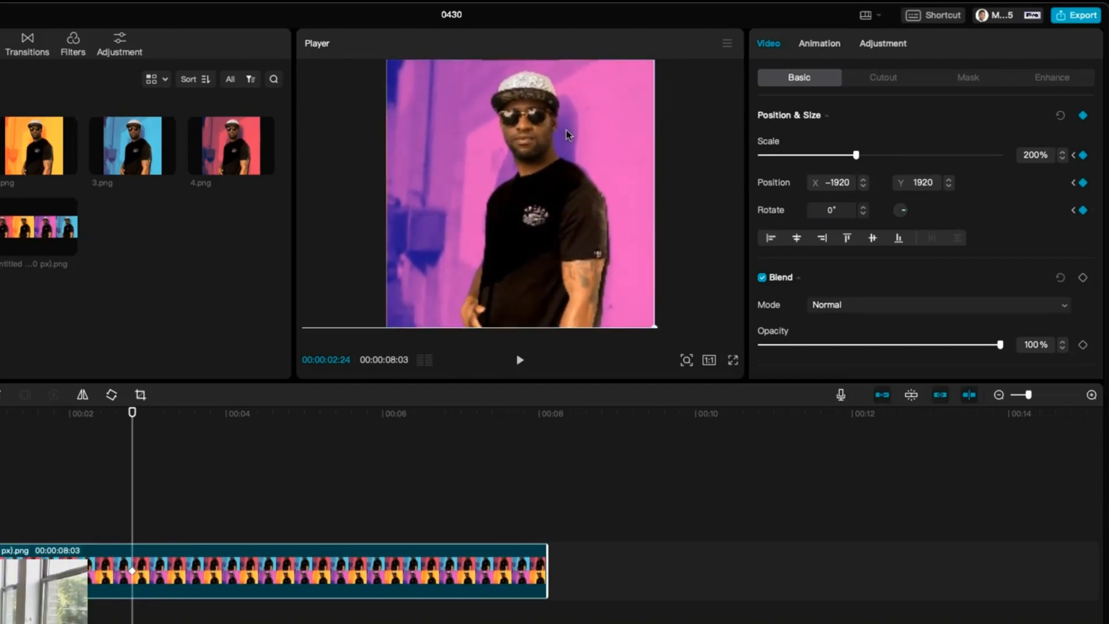
Step: At about 4.4 seconds, add a keyframe and pan the collage to show its orange bottom-left panel
click(254, 486)
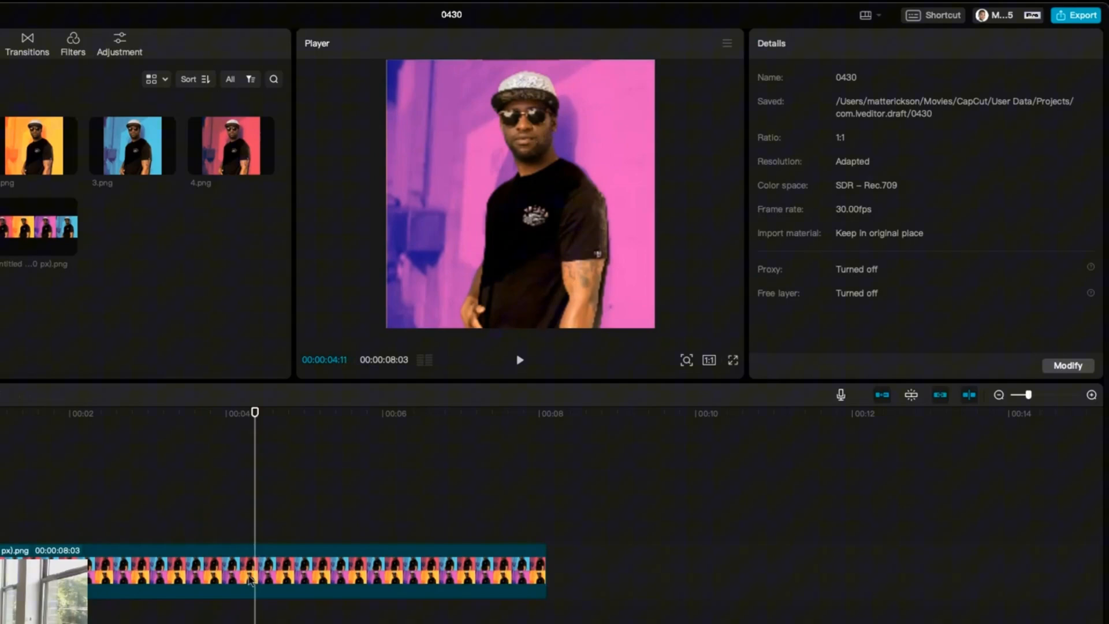
click(254, 575)
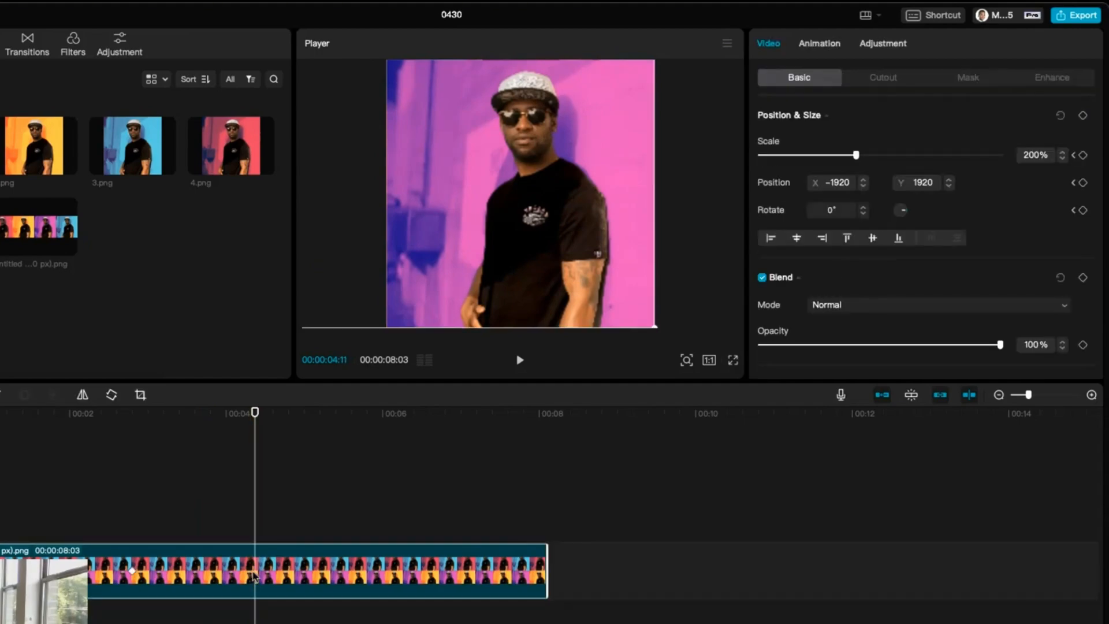
click(1083, 116)
drag(464, 210, 668, 220)
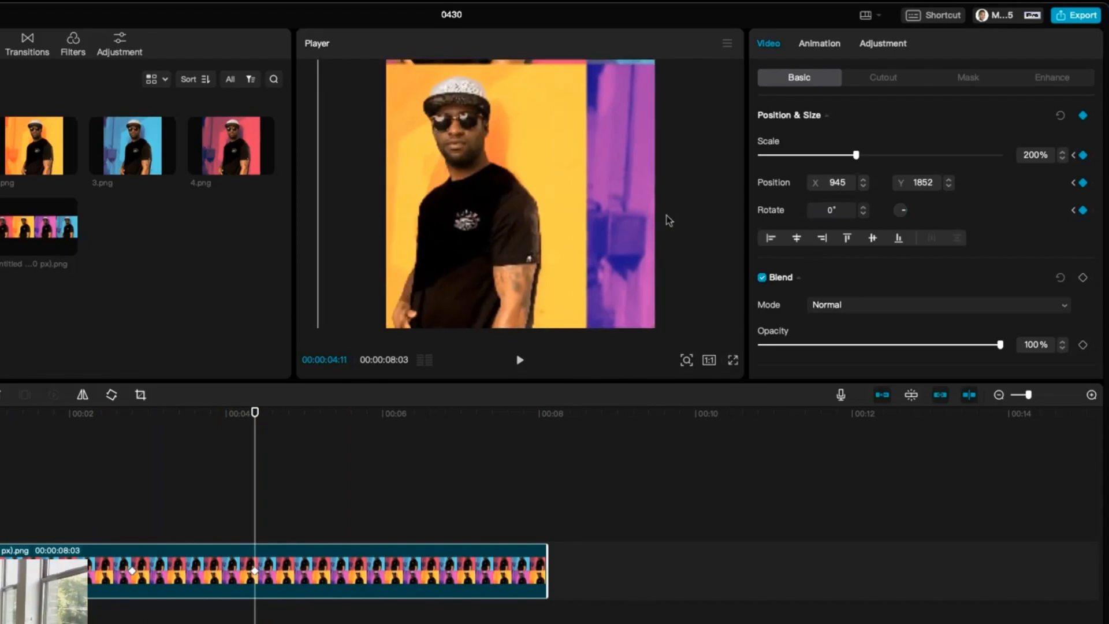
drag(537, 222, 606, 217)
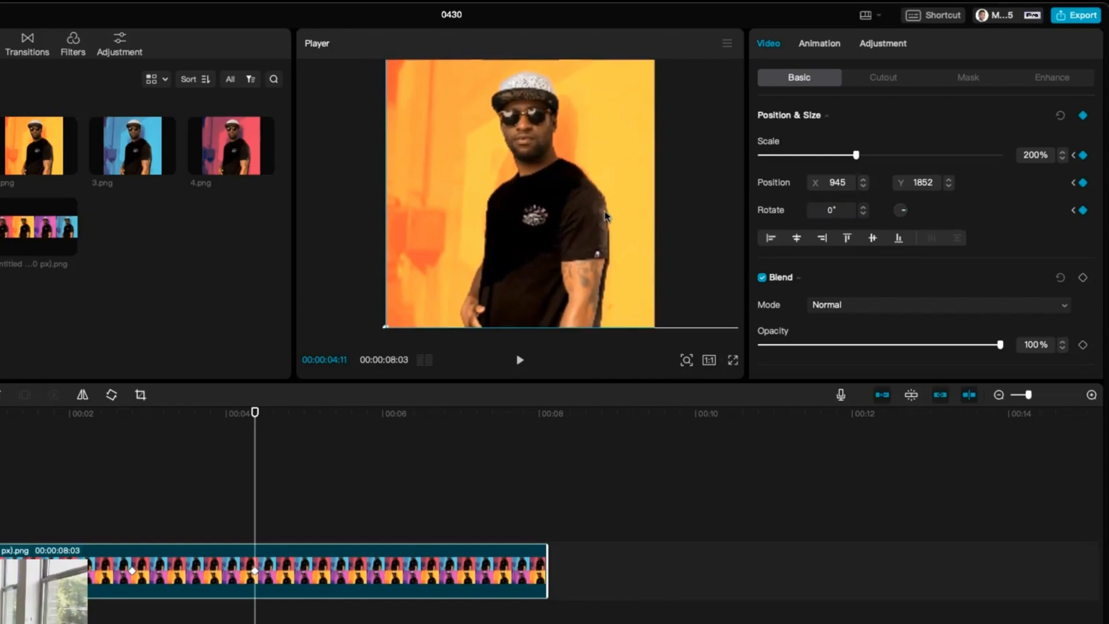
Step: At about 6 seconds, pan the collage back to its pink top-left panel and play the animation from the start
click(380, 506)
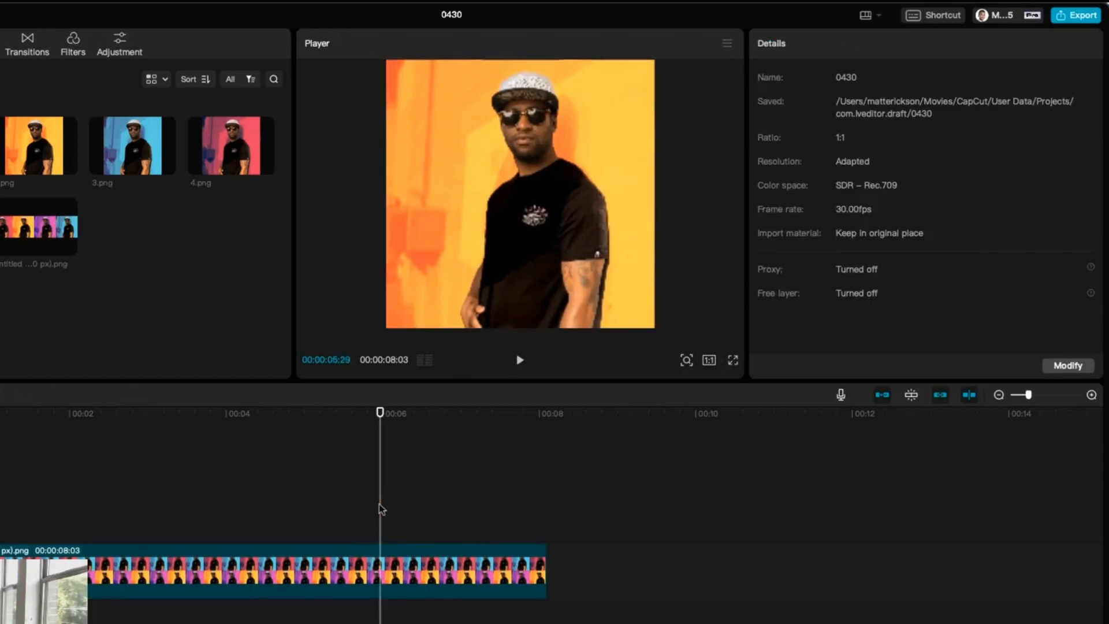
click(381, 569)
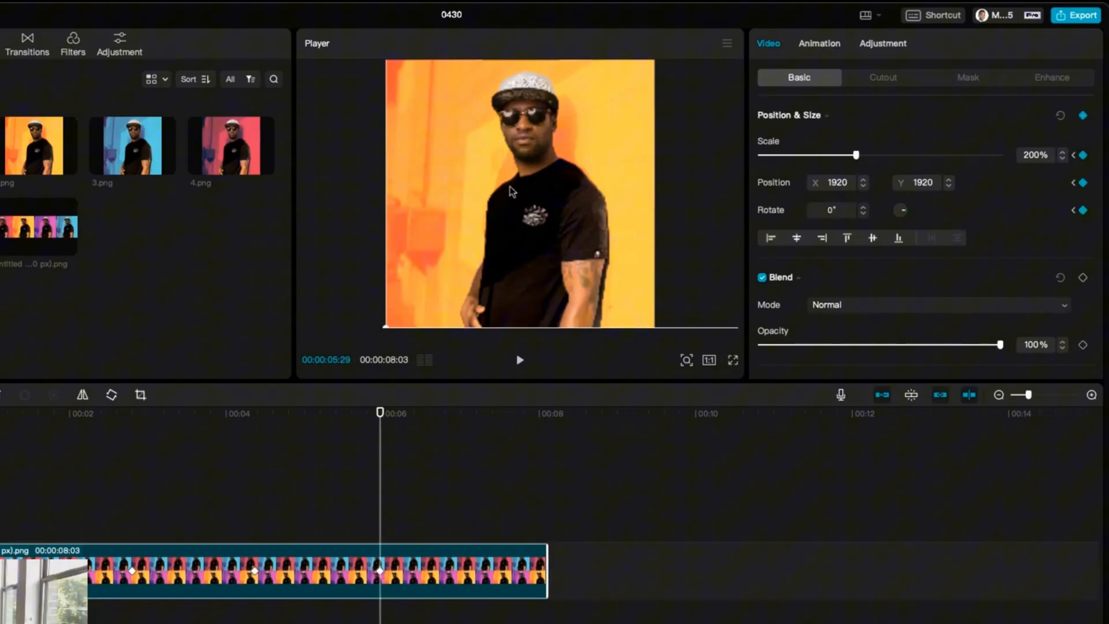
drag(504, 192, 498, 363)
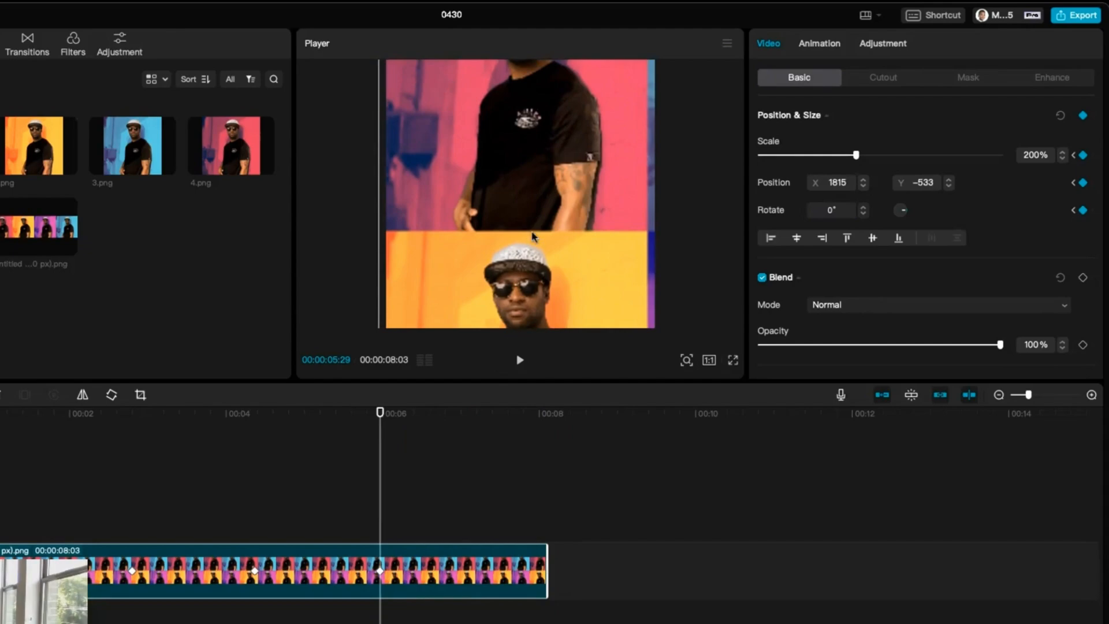
drag(532, 236, 541, 327)
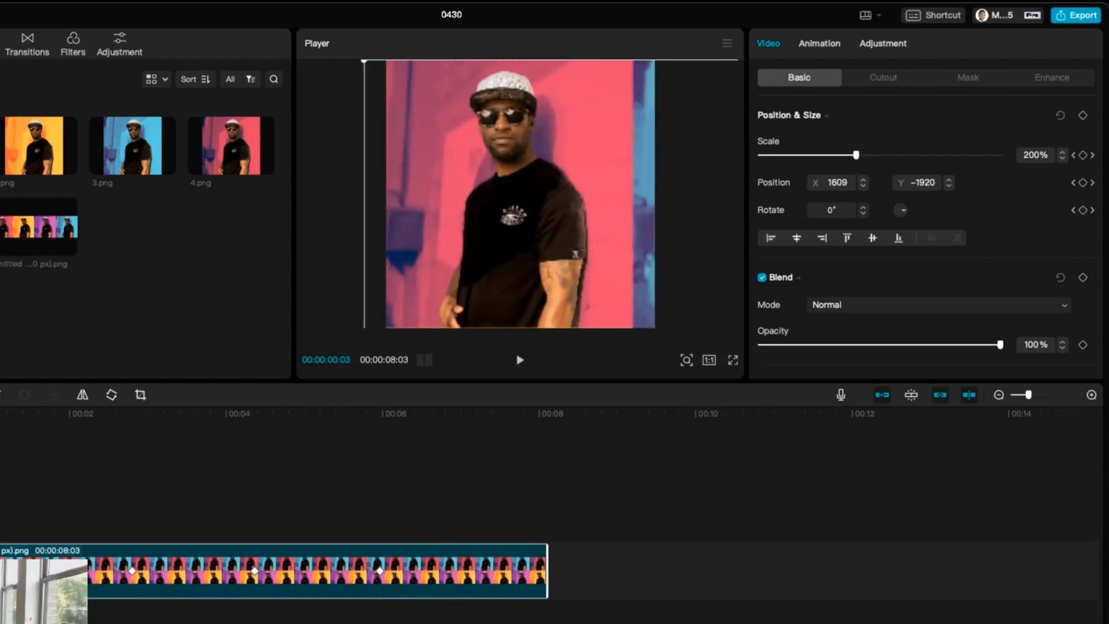
key(space)
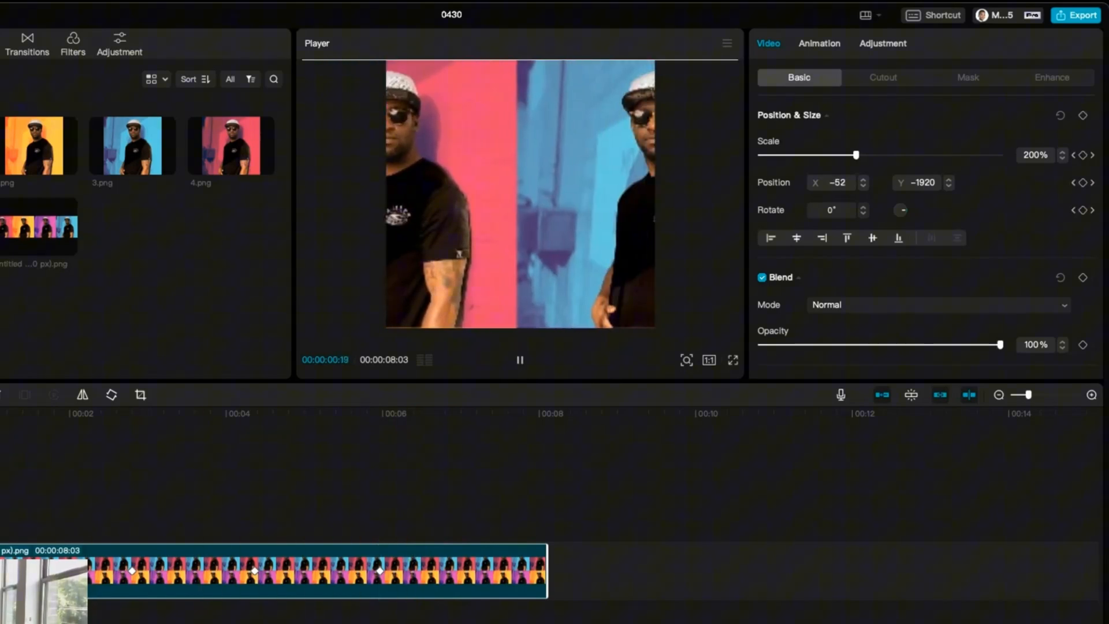